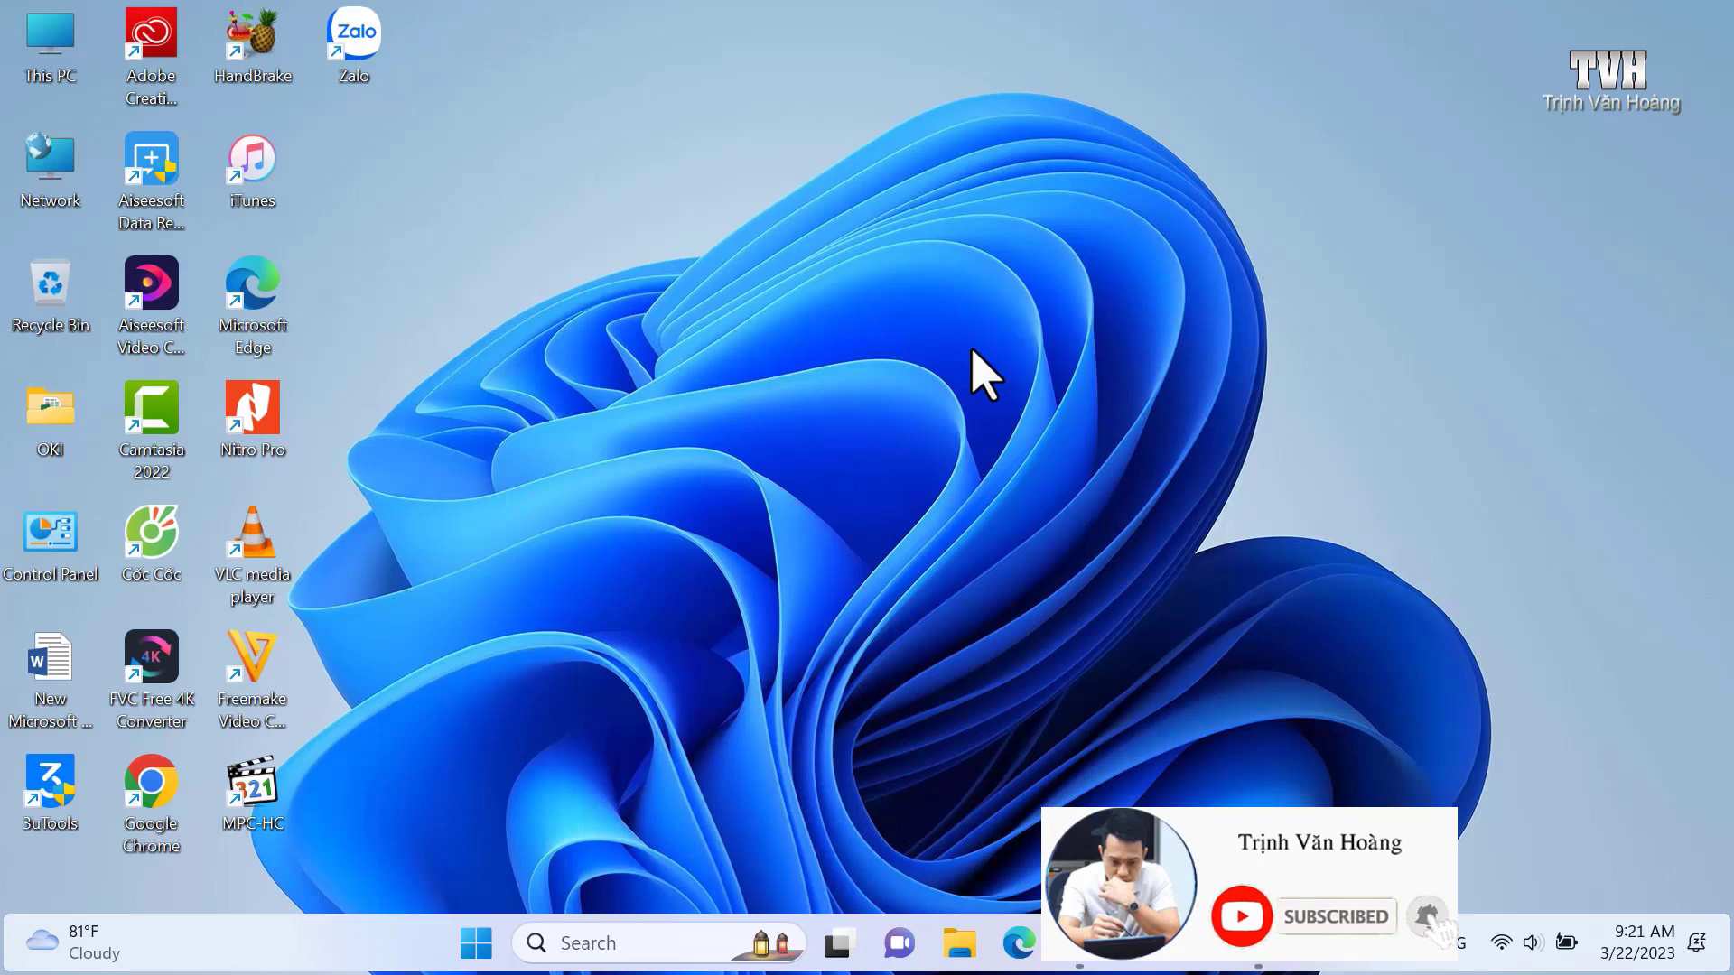
# Step: Open Programs and Features with the Run command appwiz.cpl and look through the list of installed programs
pyautogui.press('super+r')
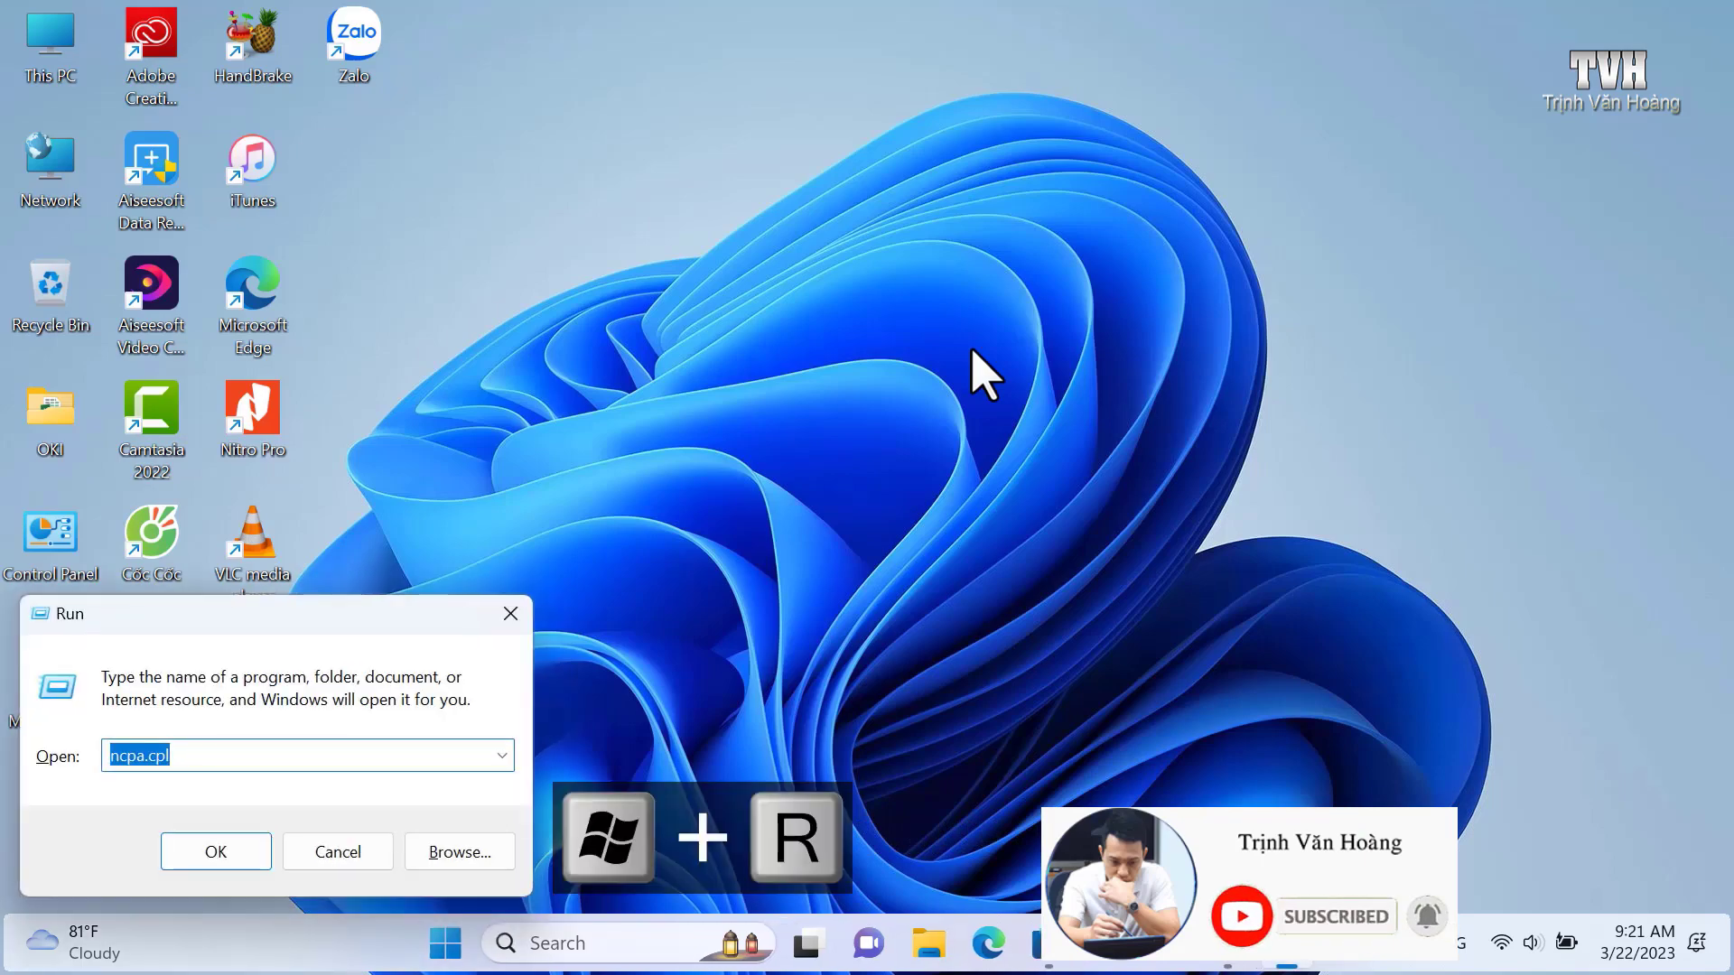
pyautogui.press('BackSpace')
pyautogui.write('appwiz')
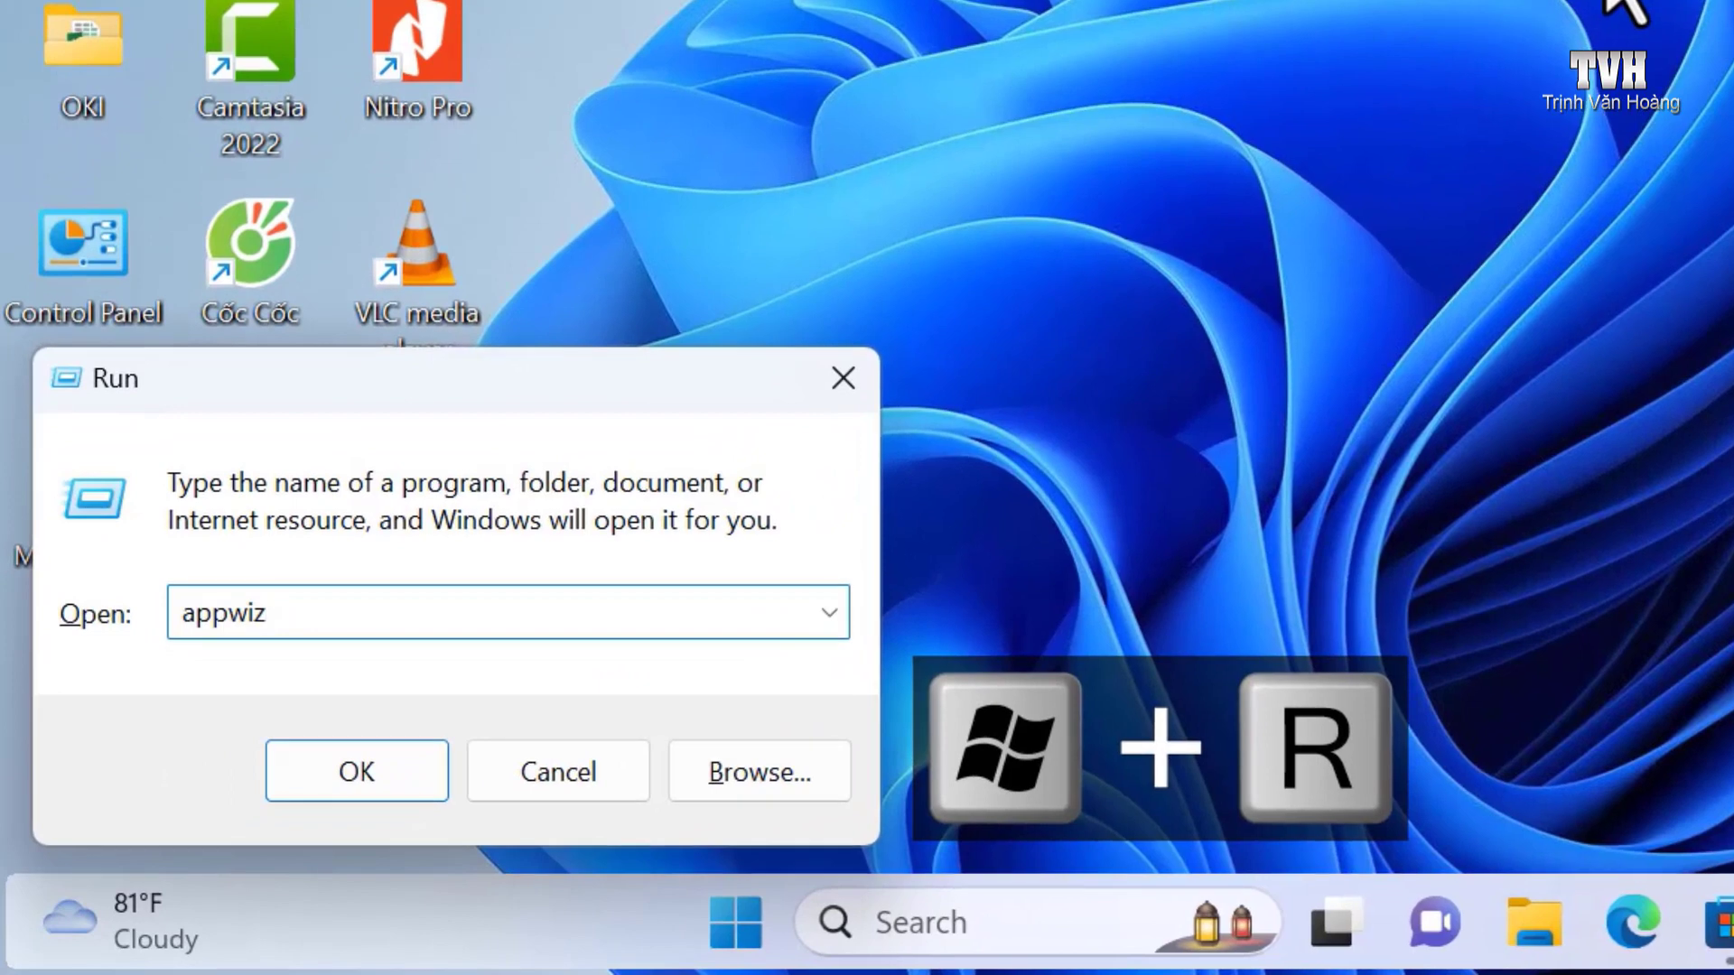
pyautogui.write('.cpl')
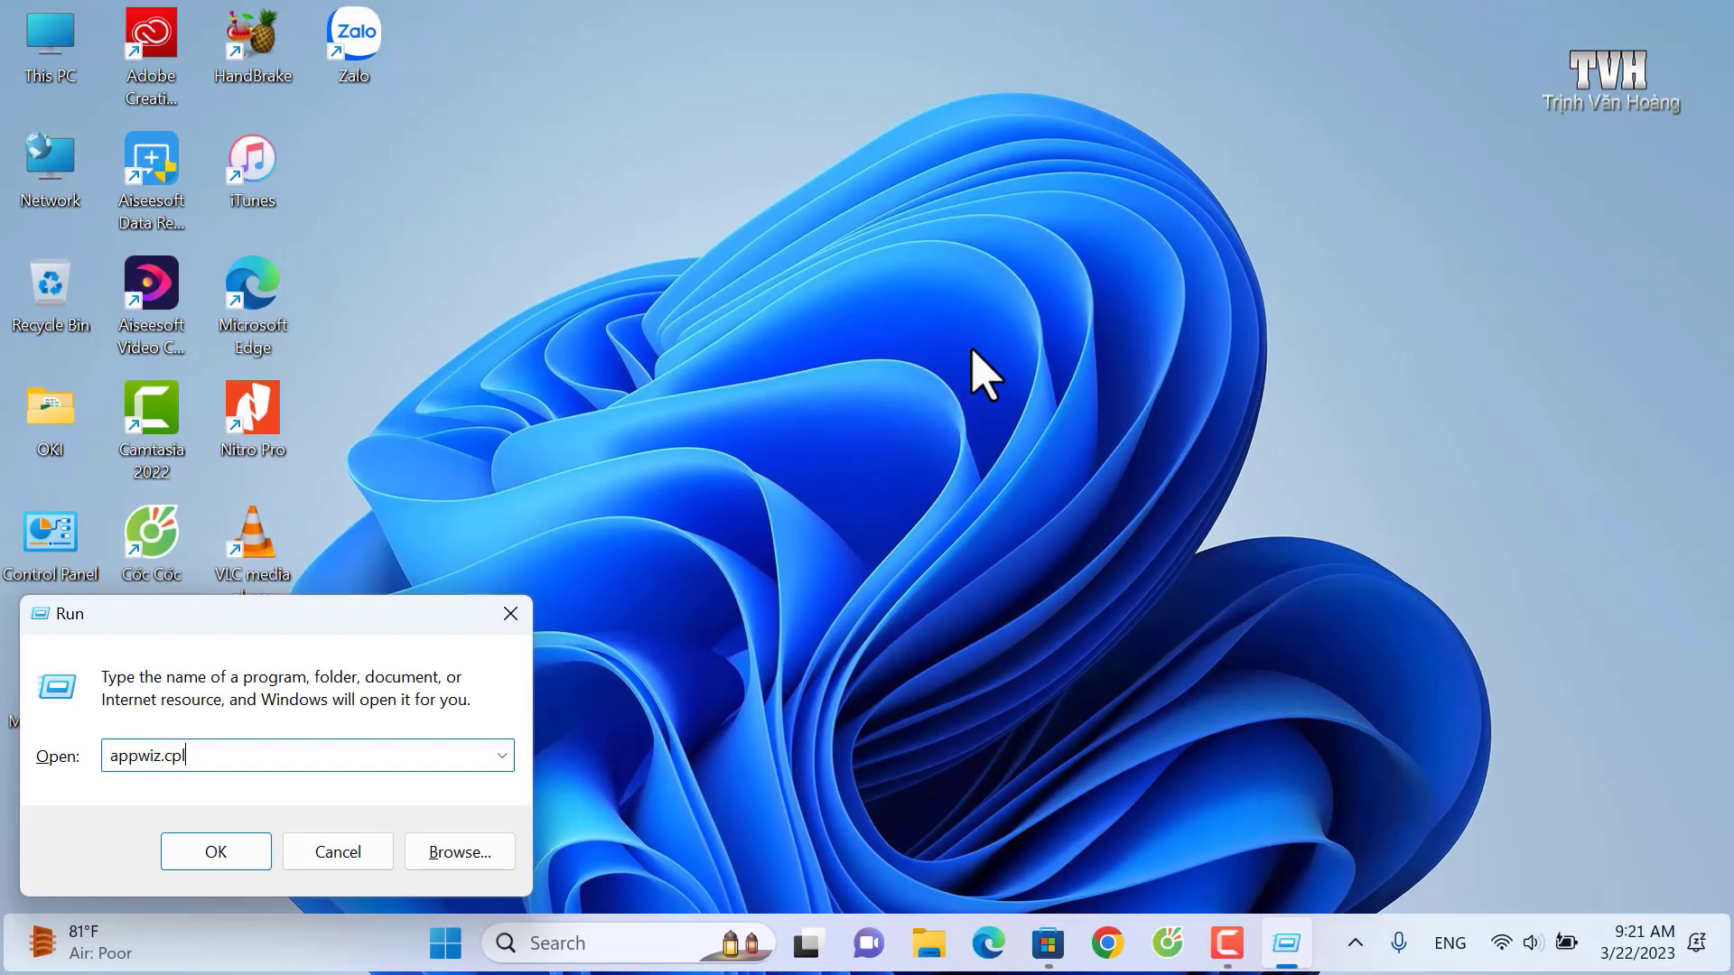
pyautogui.press('Return')
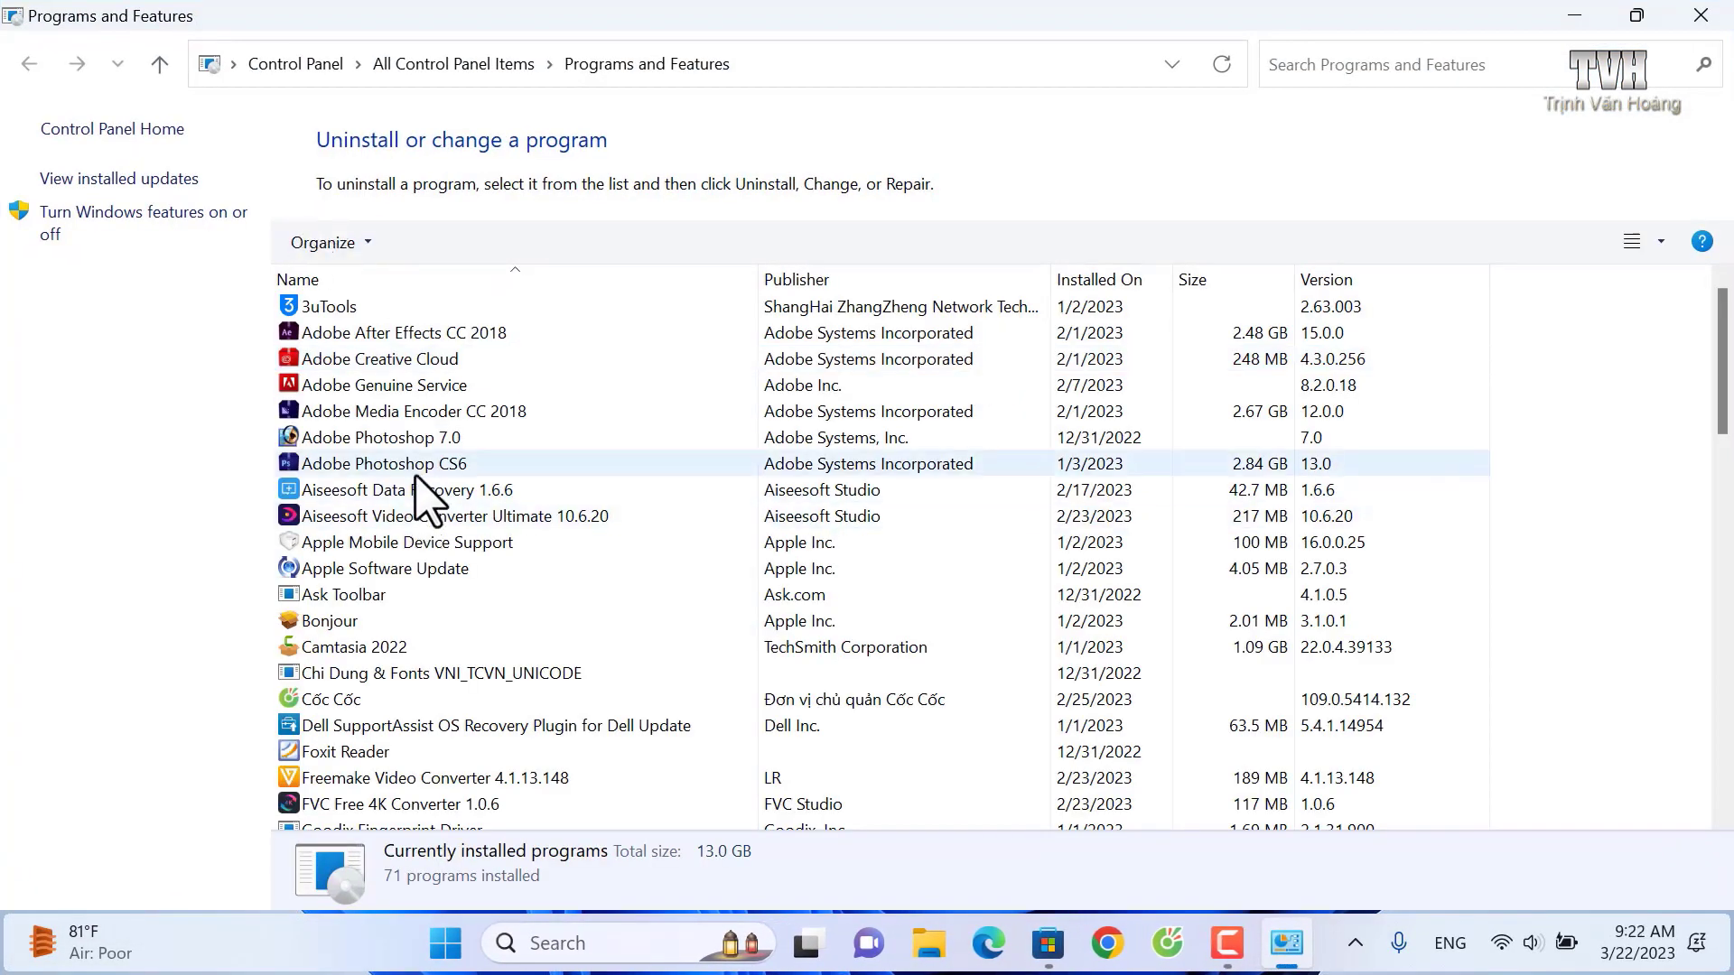
pyautogui.scroll(-13, 431, 479)
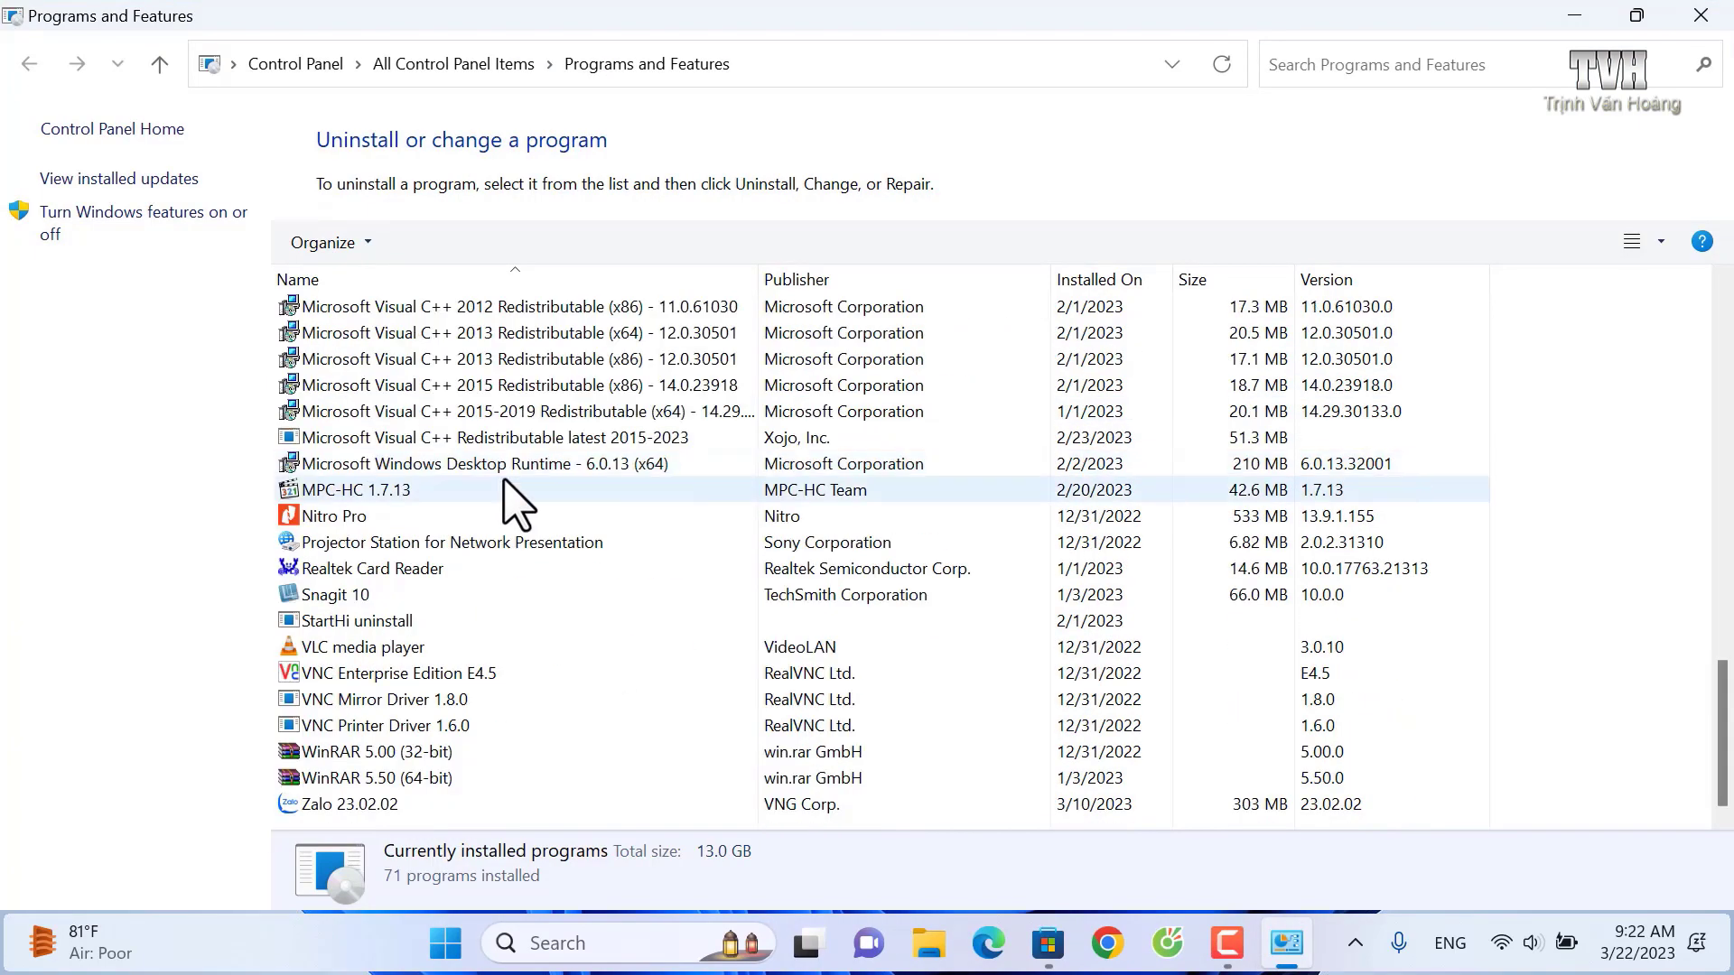
pyautogui.scroll(13, 511, 495)
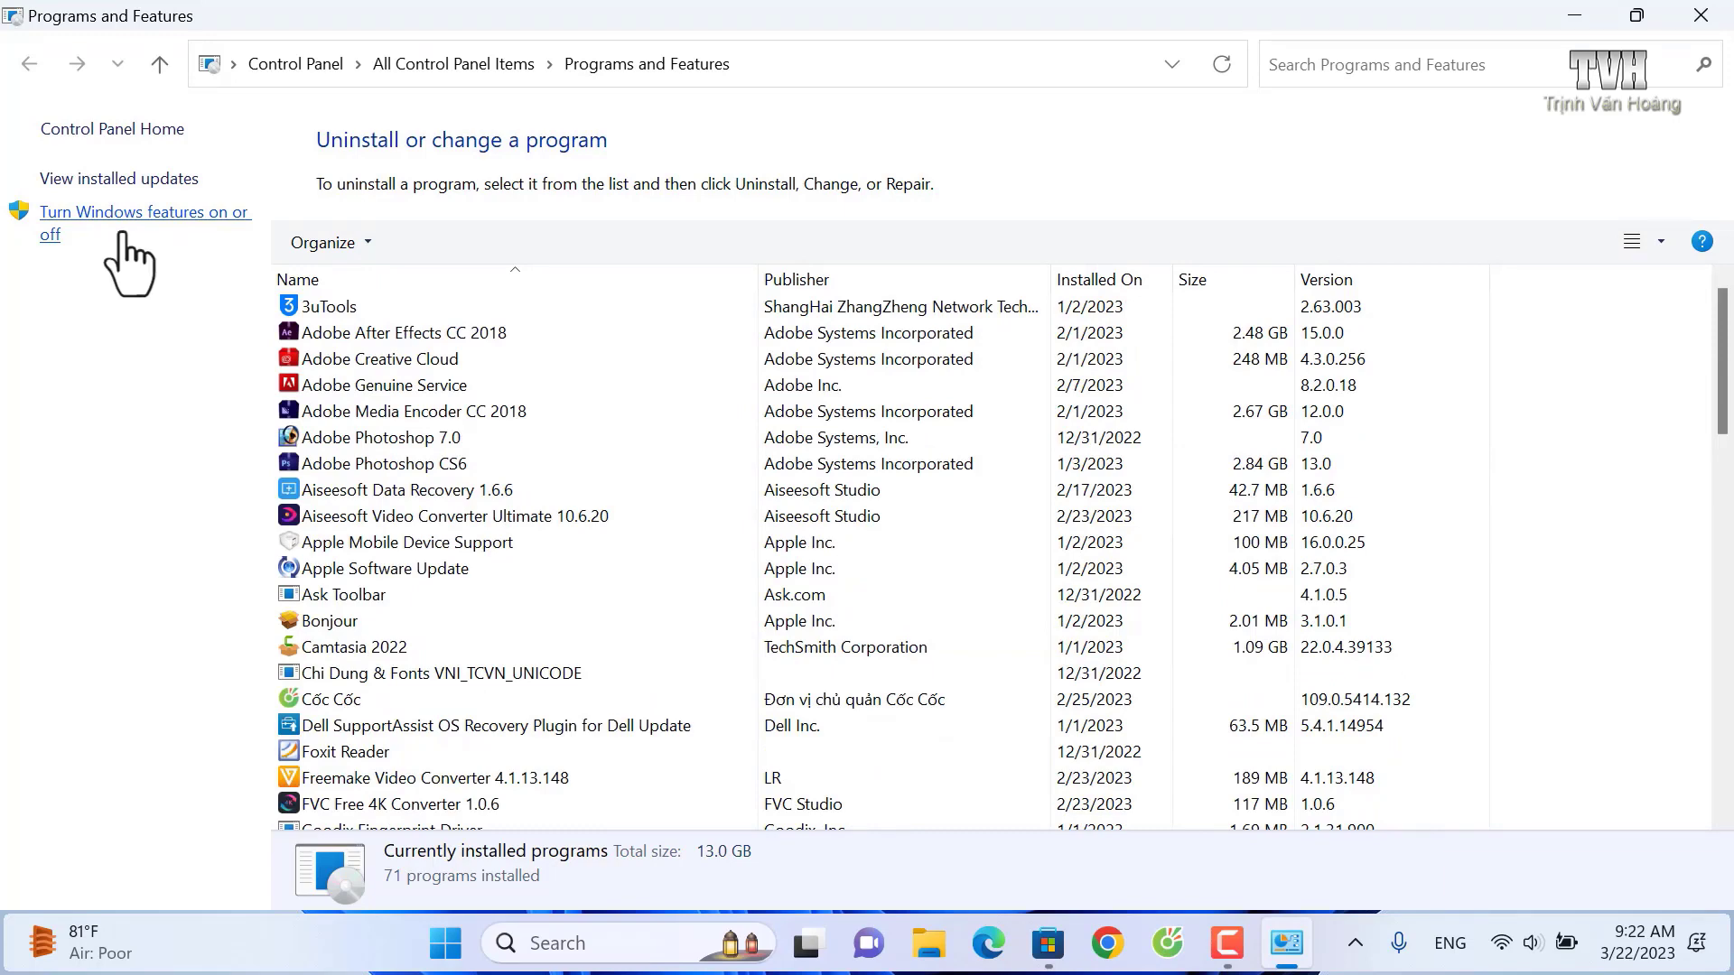
# Step: Review the full list of Windows features that can be turned on or off, and leave it without changes
pyautogui.click(187, 236)
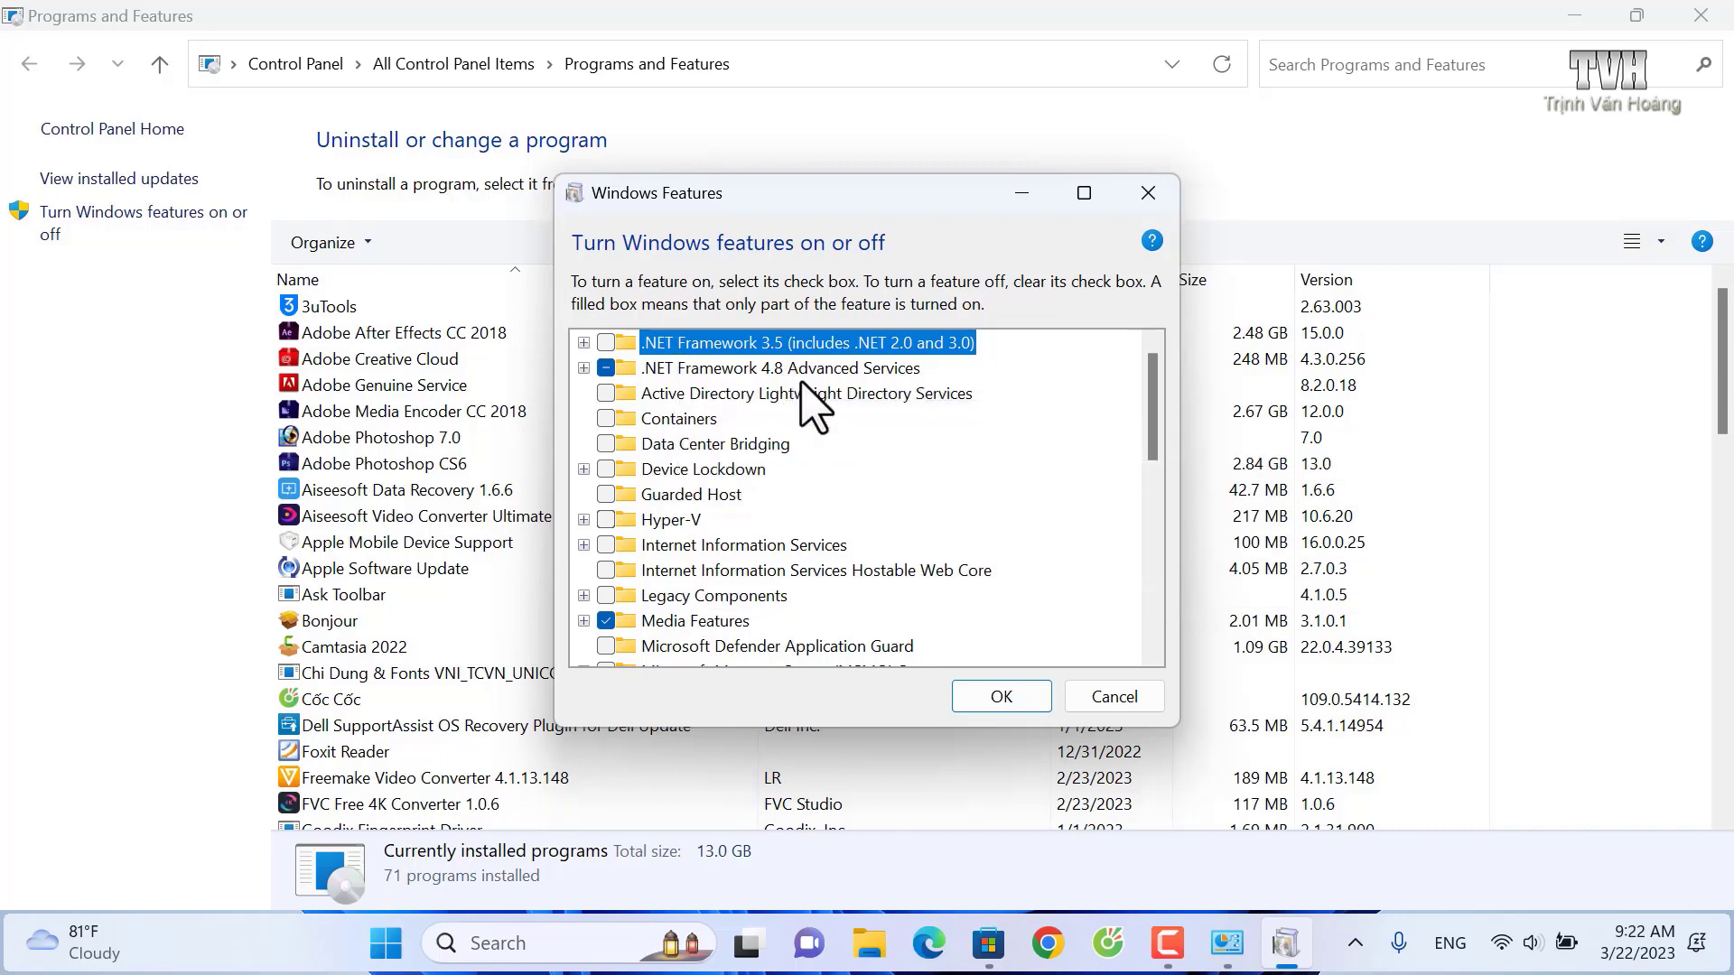
pyautogui.scroll(-5, 1013, 520)
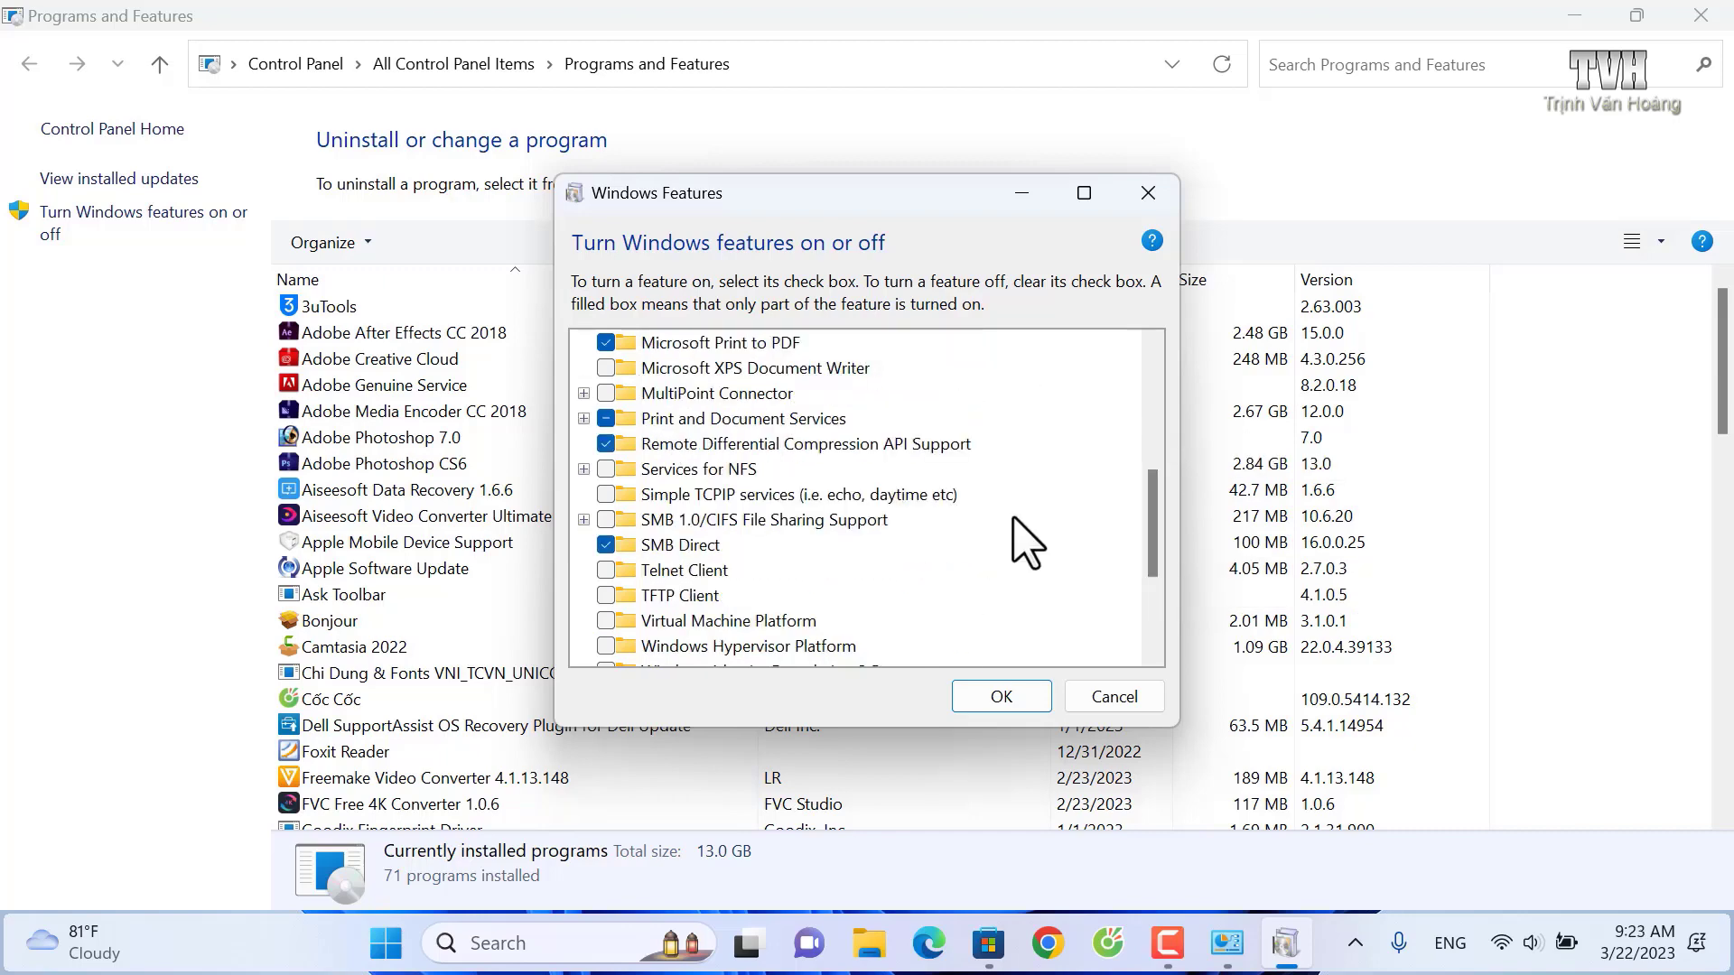
pyautogui.scroll(-3, 1025, 542)
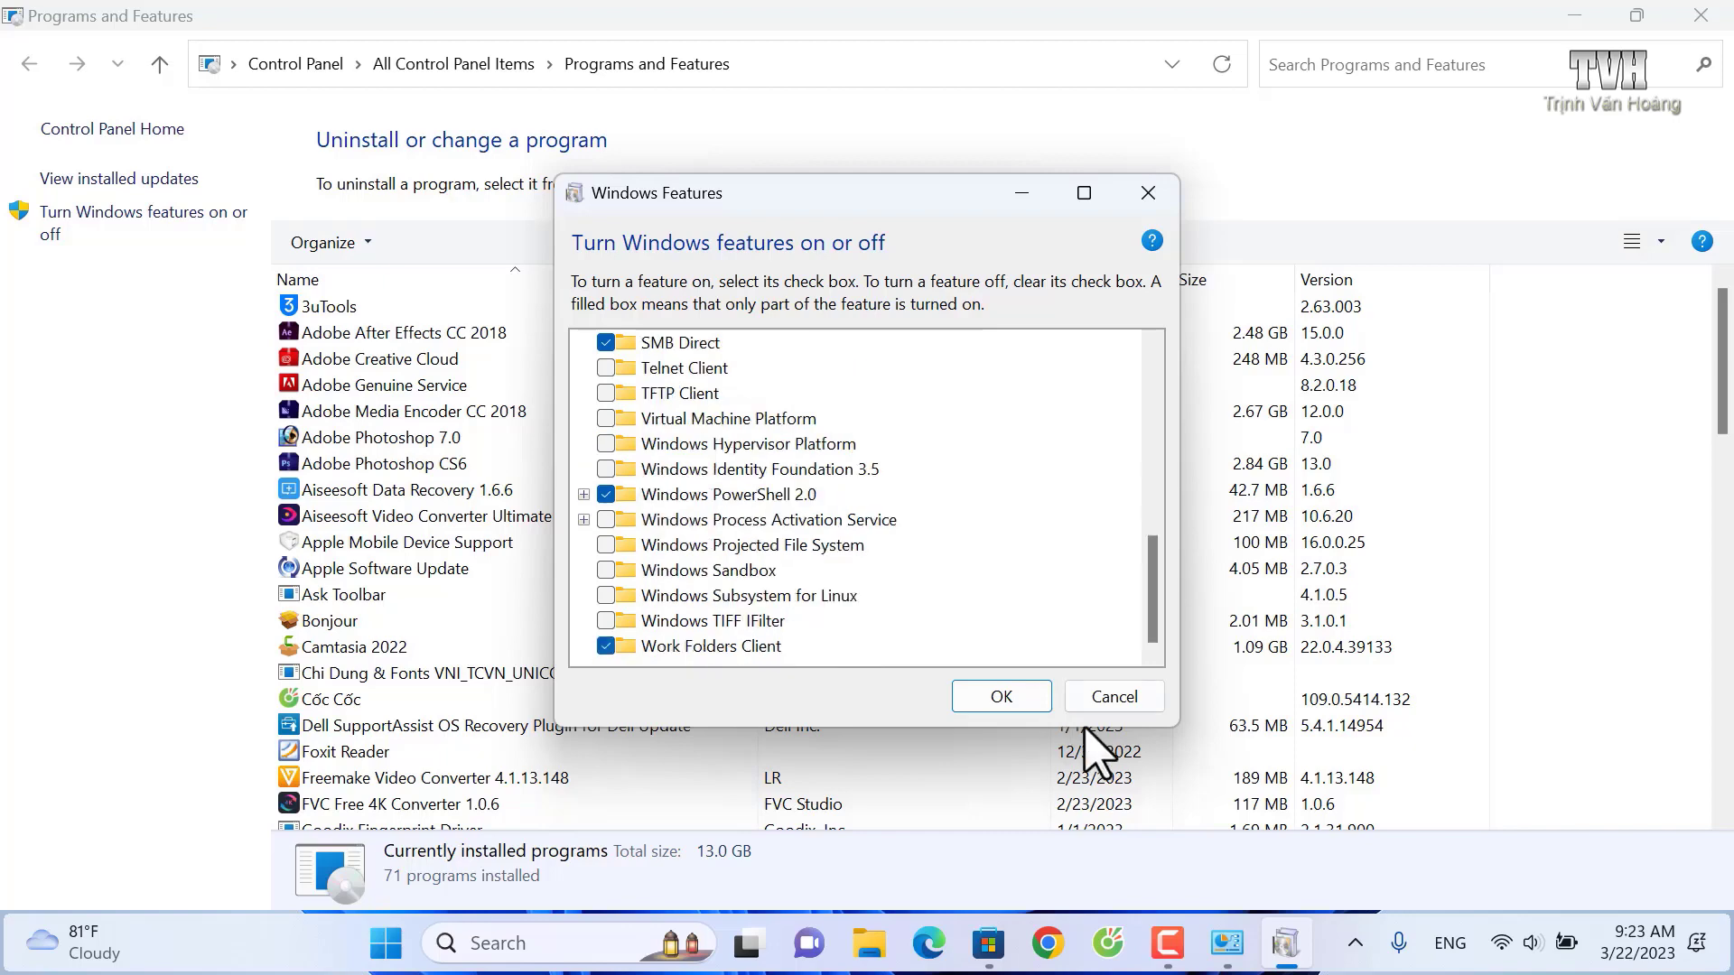
pyautogui.click(1106, 704)
# Step: Open Windows Defender Firewall with the Run command firewall.cpl
pyautogui.press('super+r')
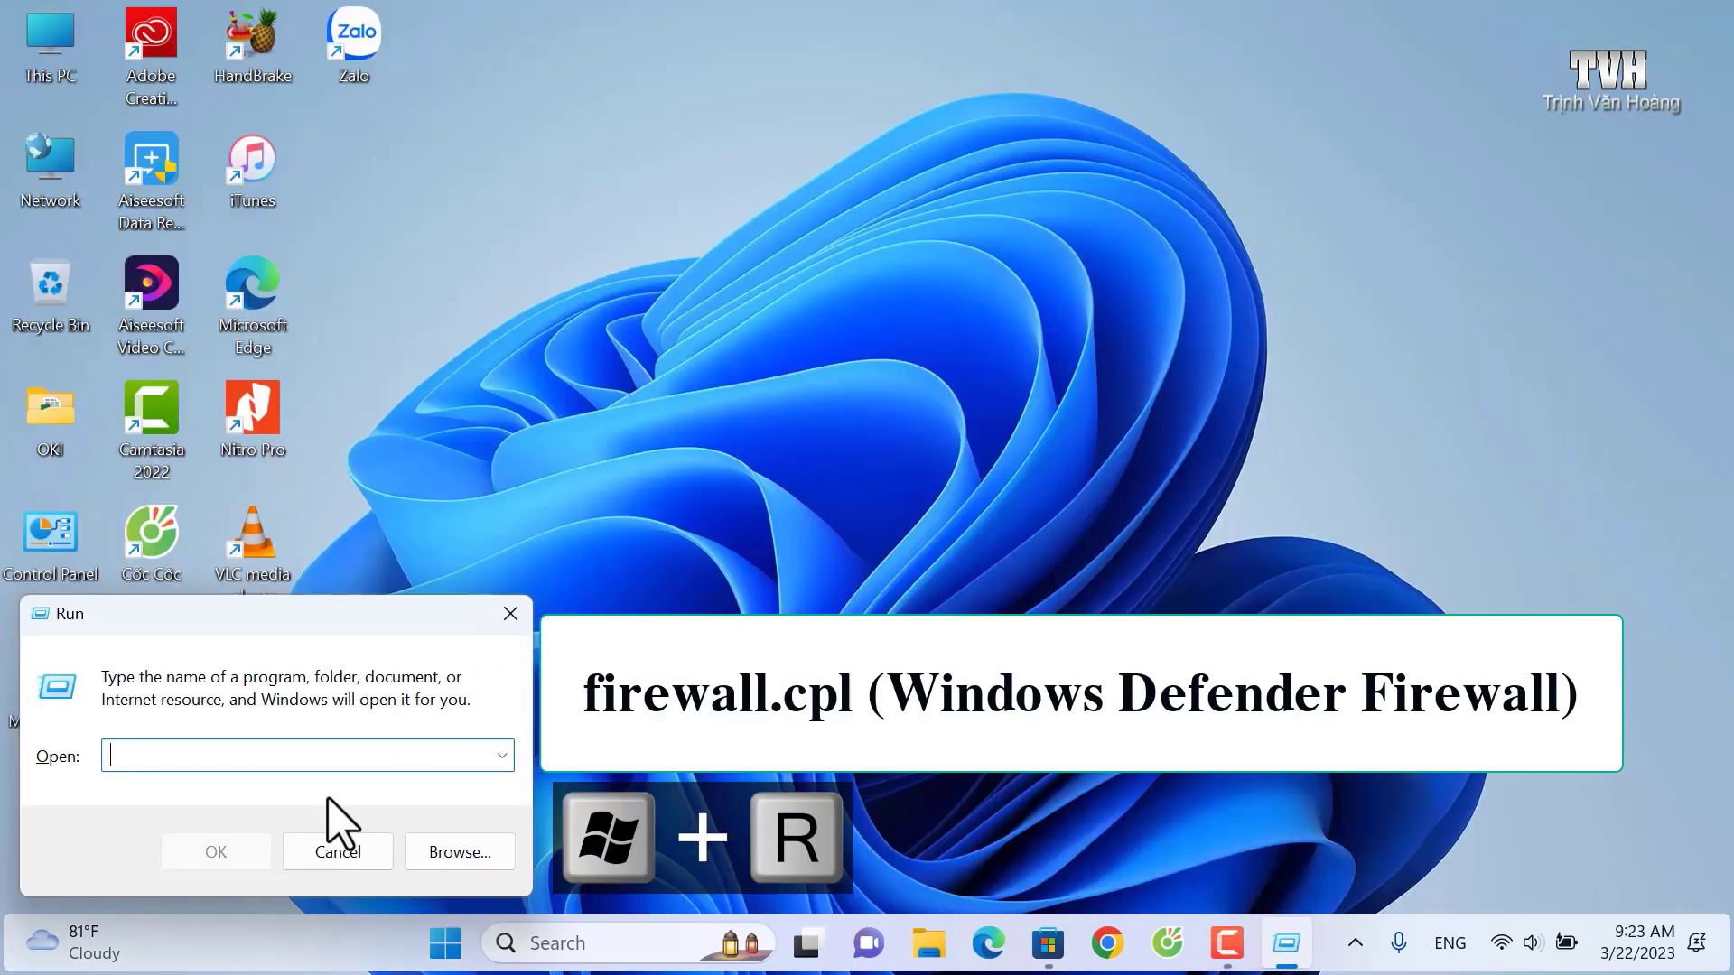
pyautogui.write('firewall.cpl')
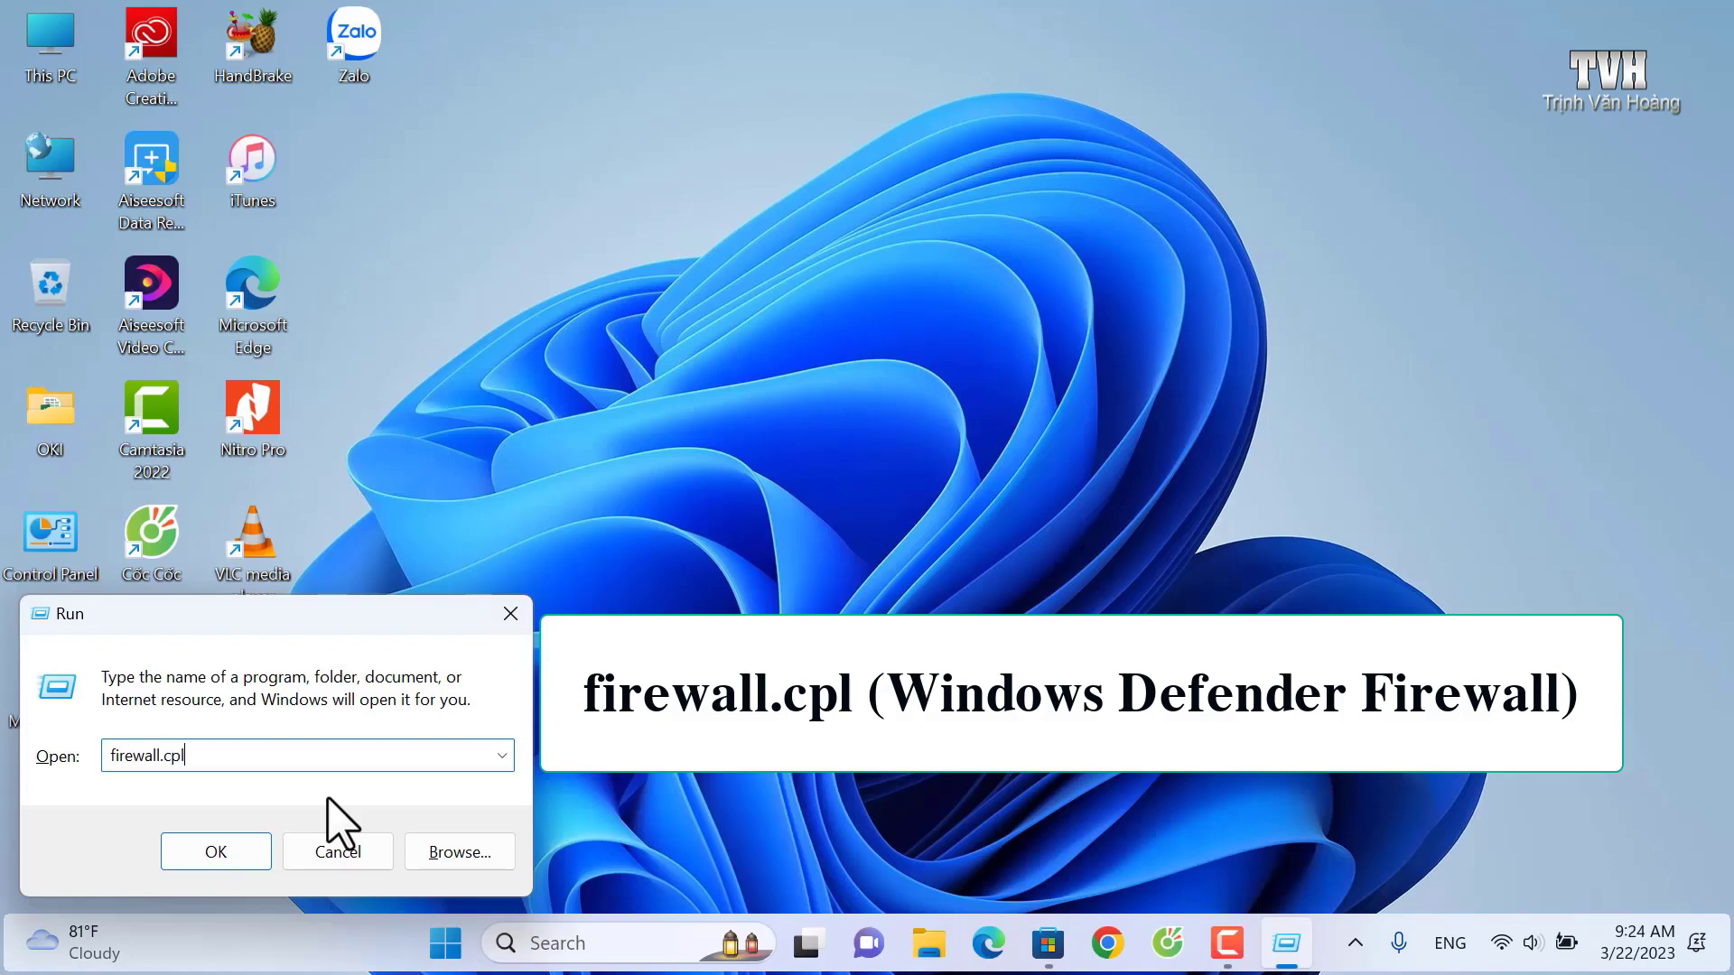
pyautogui.press('Return')
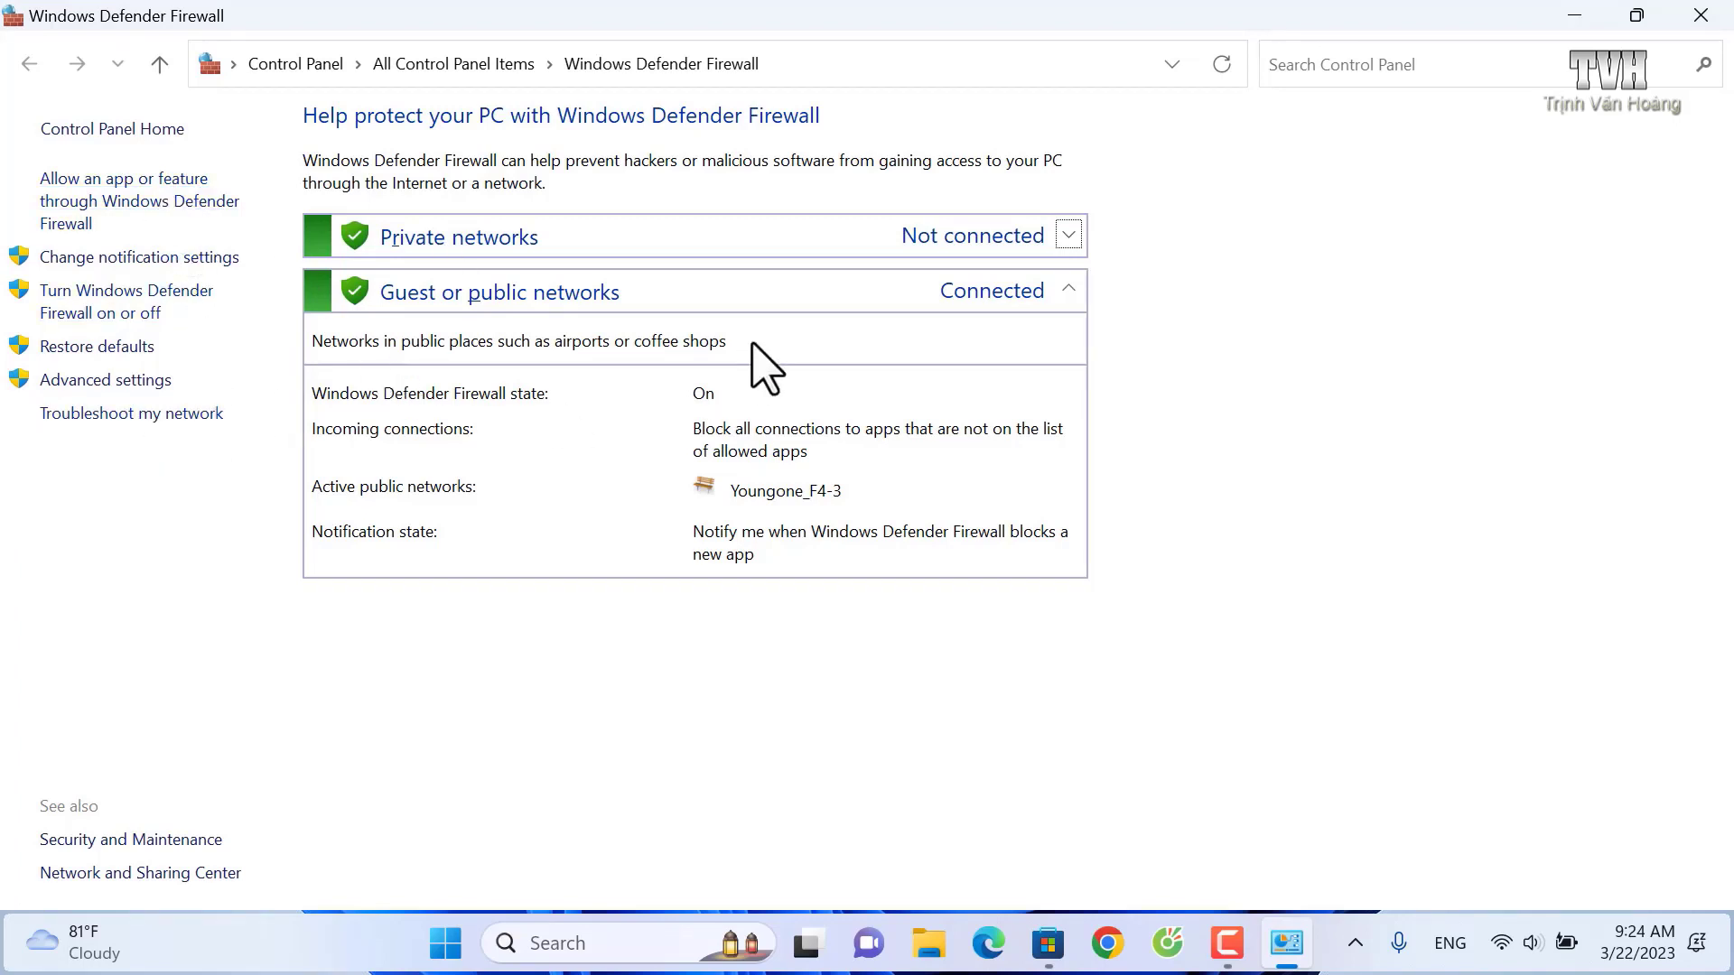
# Step: In the firewall's on/off settings, select turning off Windows Defender Firewall for both the public and private networks
pyautogui.click(155, 312)
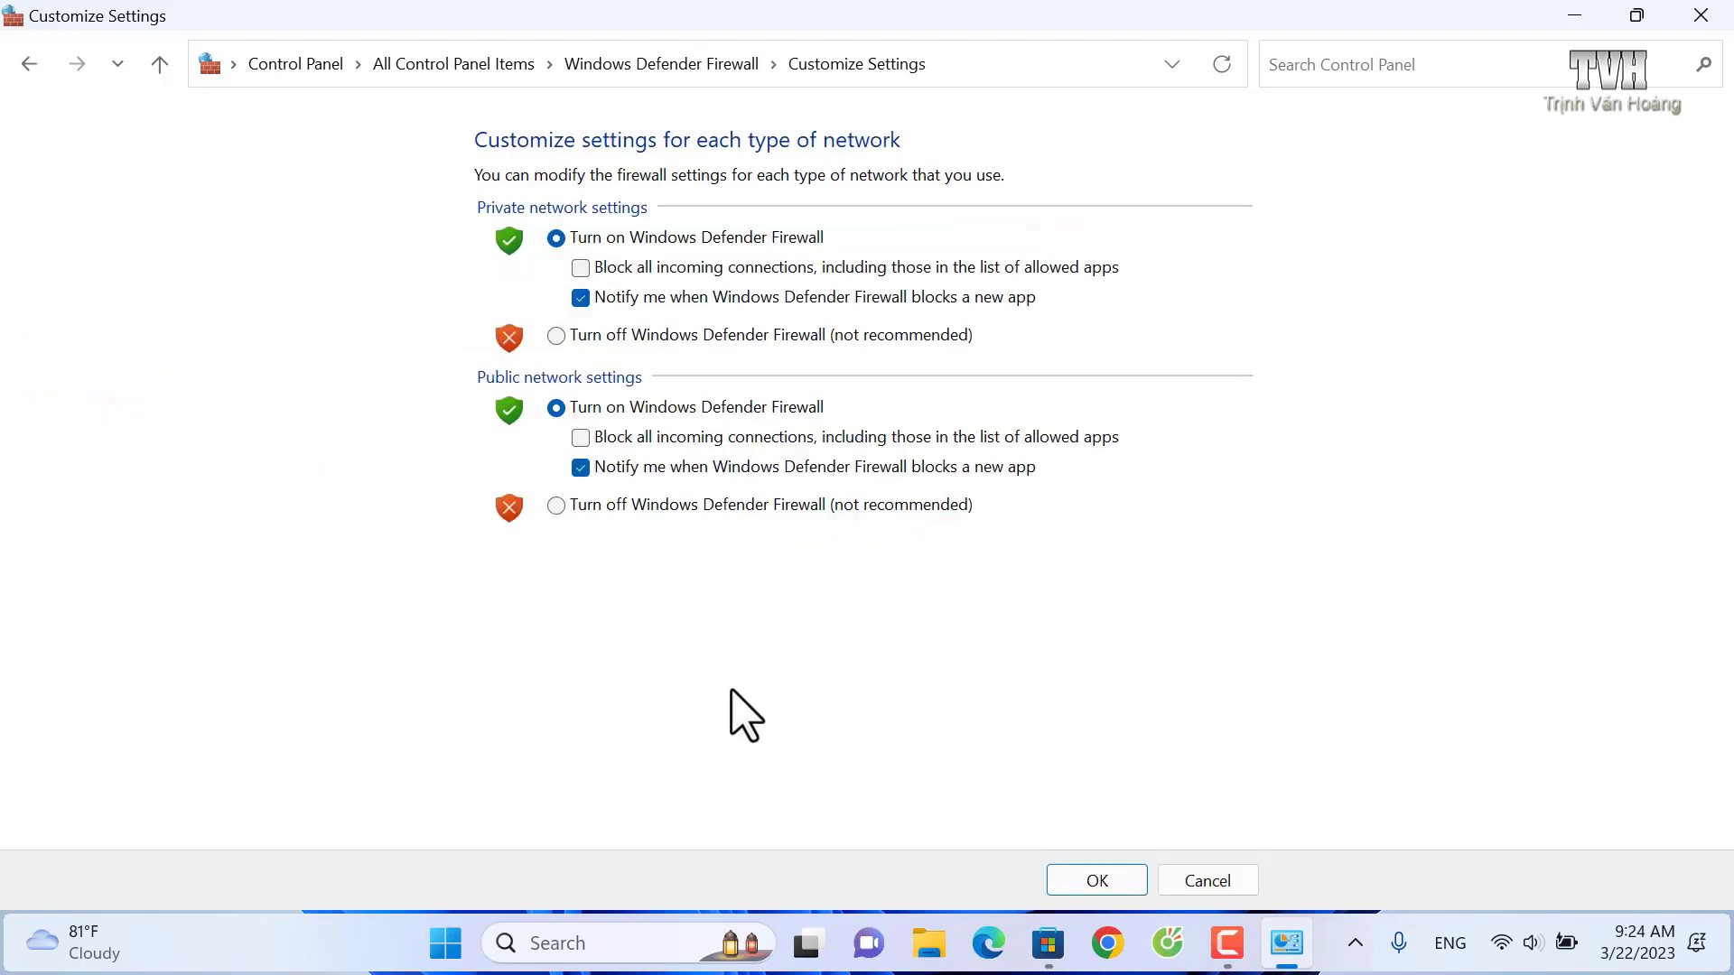
pyautogui.click(557, 508)
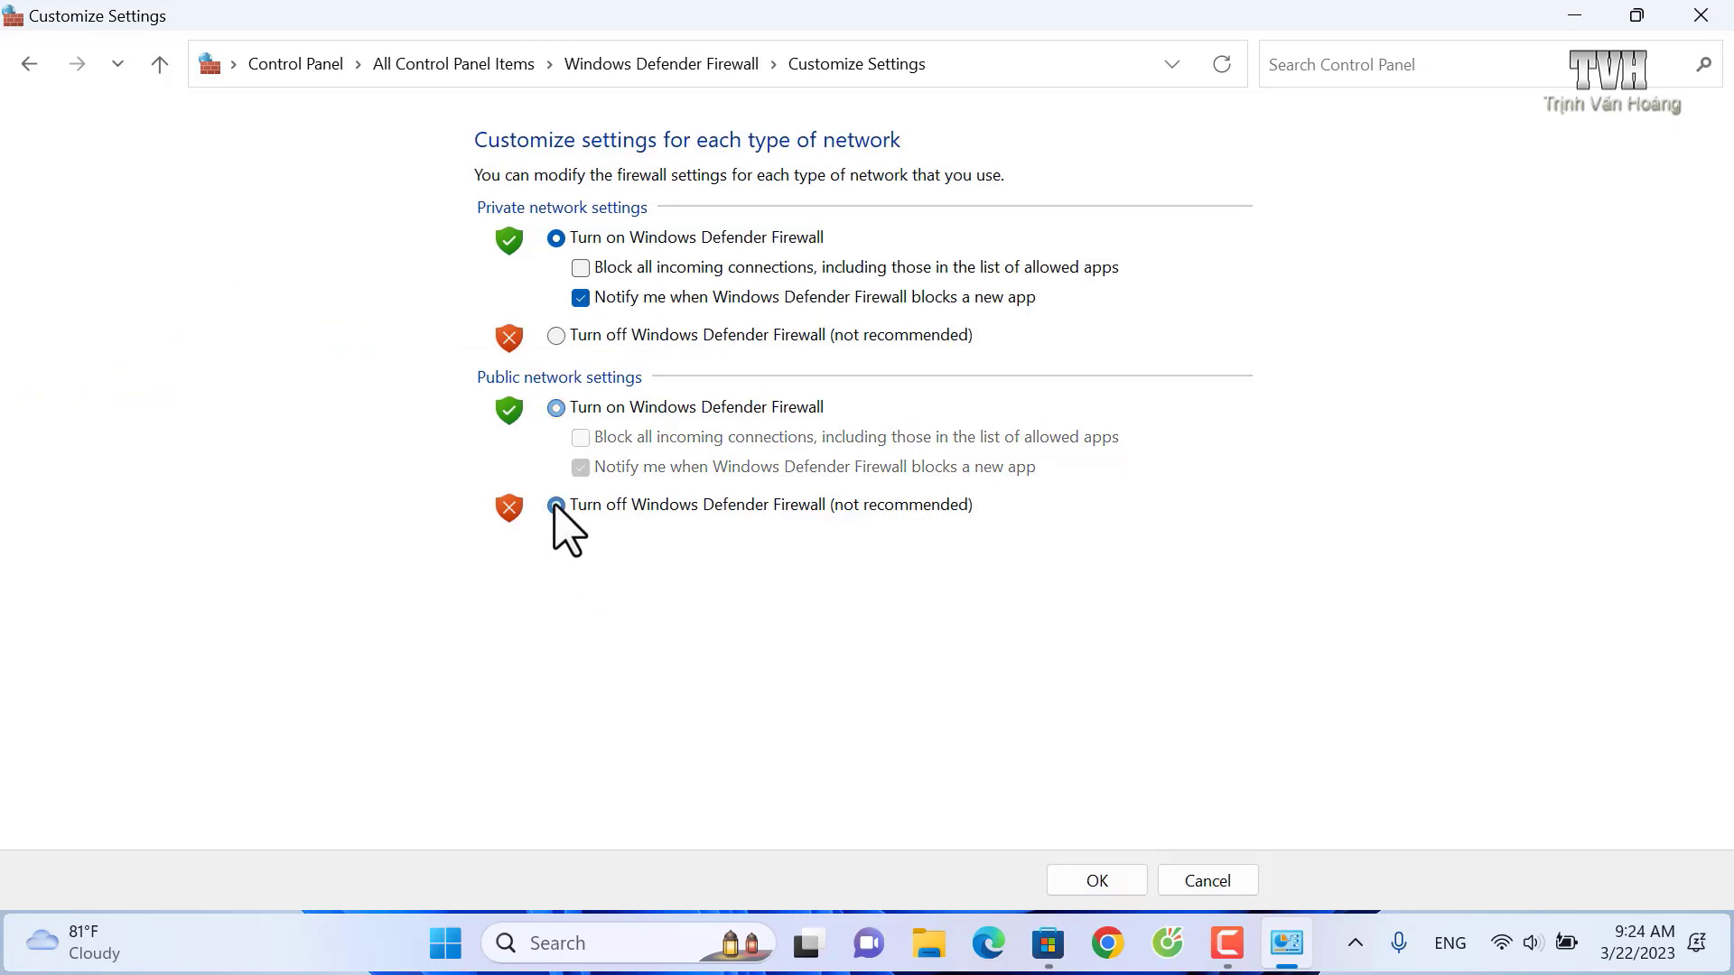
pyautogui.click(558, 336)
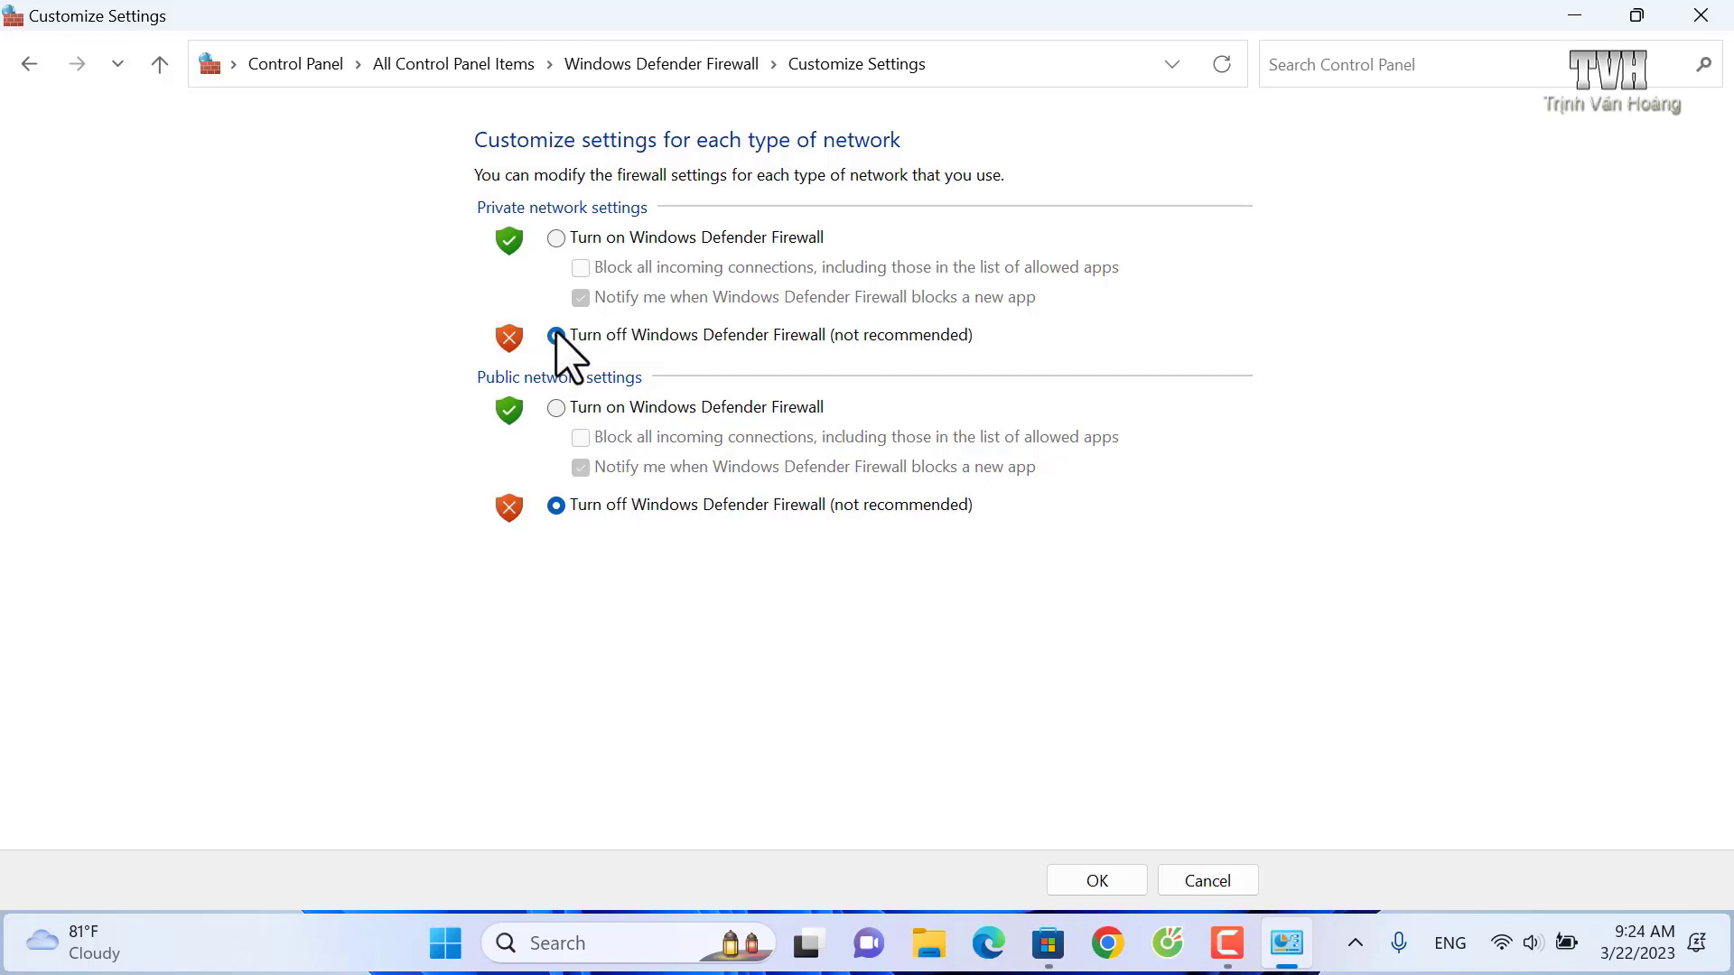
# Step: Select Windows Defender Firewall on for both private and public networks, apply the settings, and close the window
pyautogui.click(567, 238)
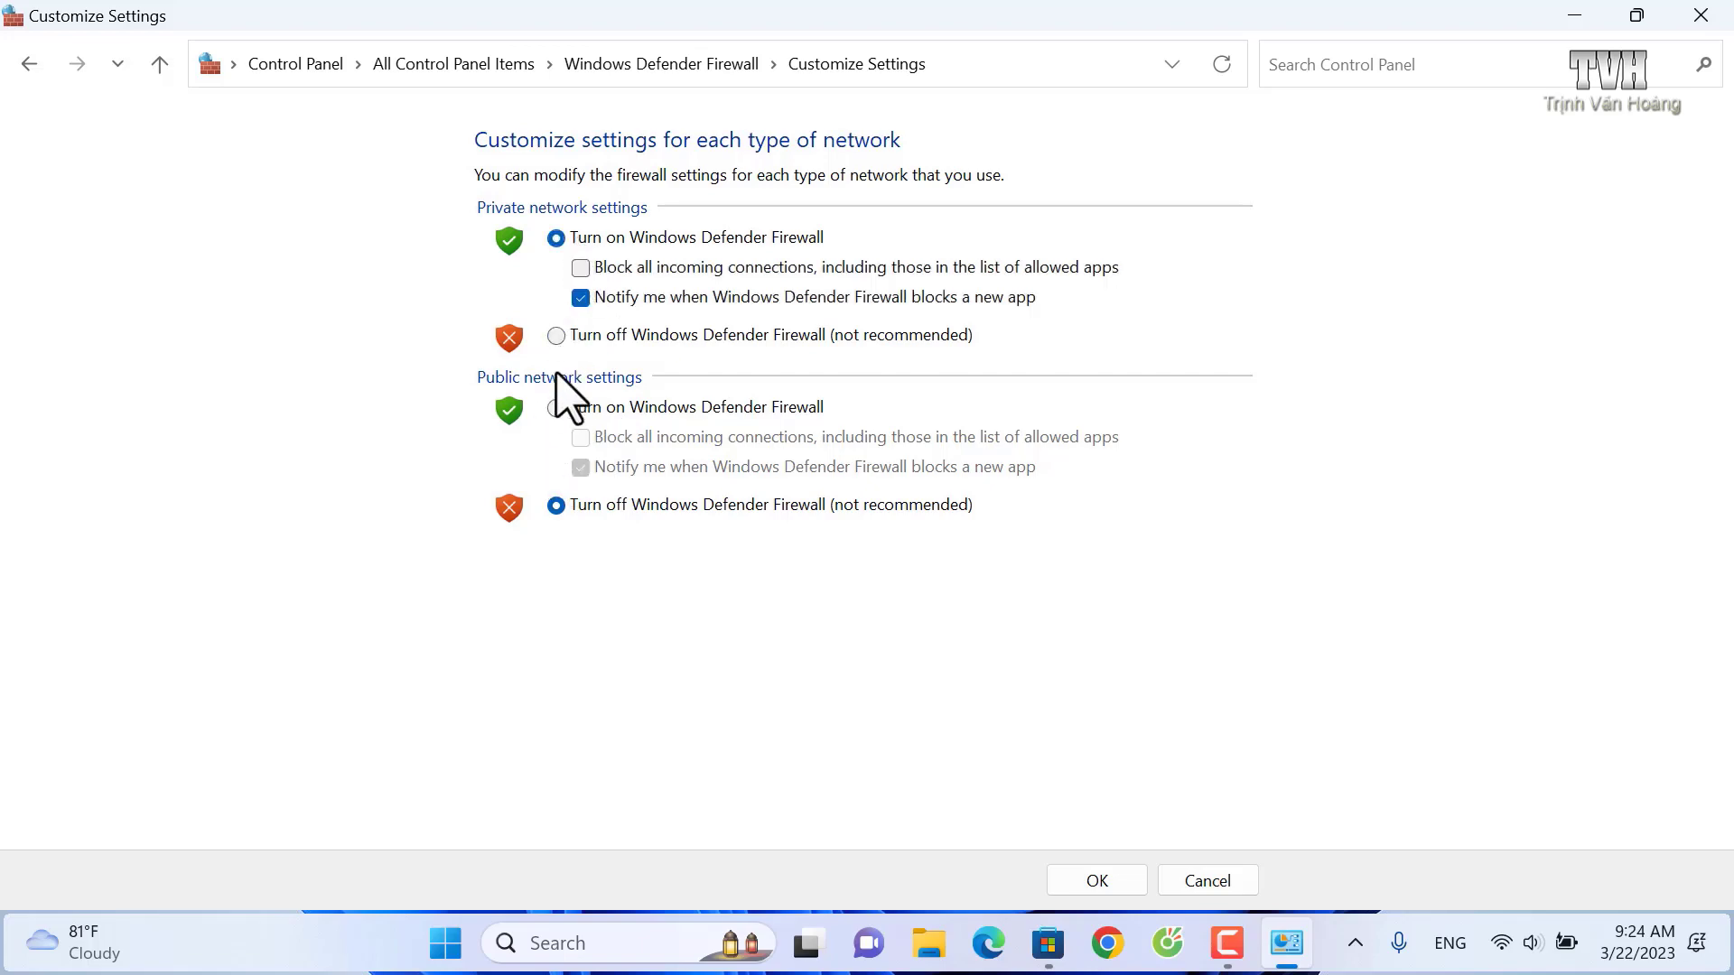
pyautogui.click(557, 407)
pyautogui.click(1111, 884)
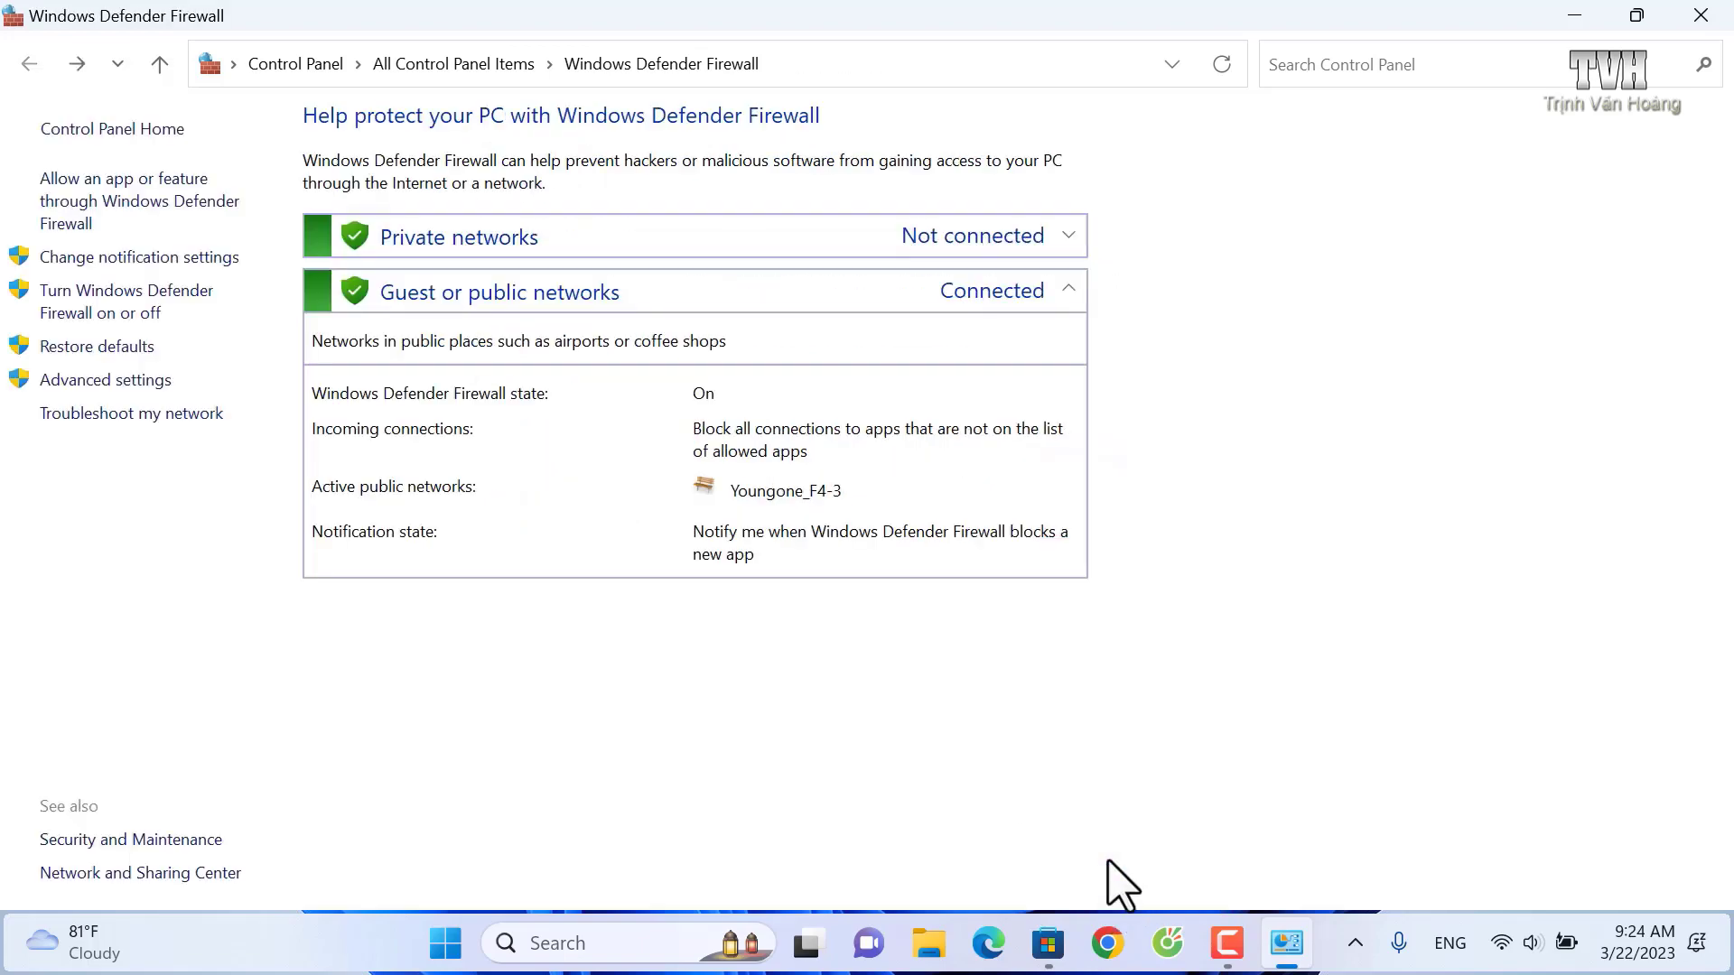
pyautogui.click(1701, 16)
# Step: Open Device Manager with the Run command hdwwiz.cpl to view the device categories, and close it
pyautogui.press('super+r')
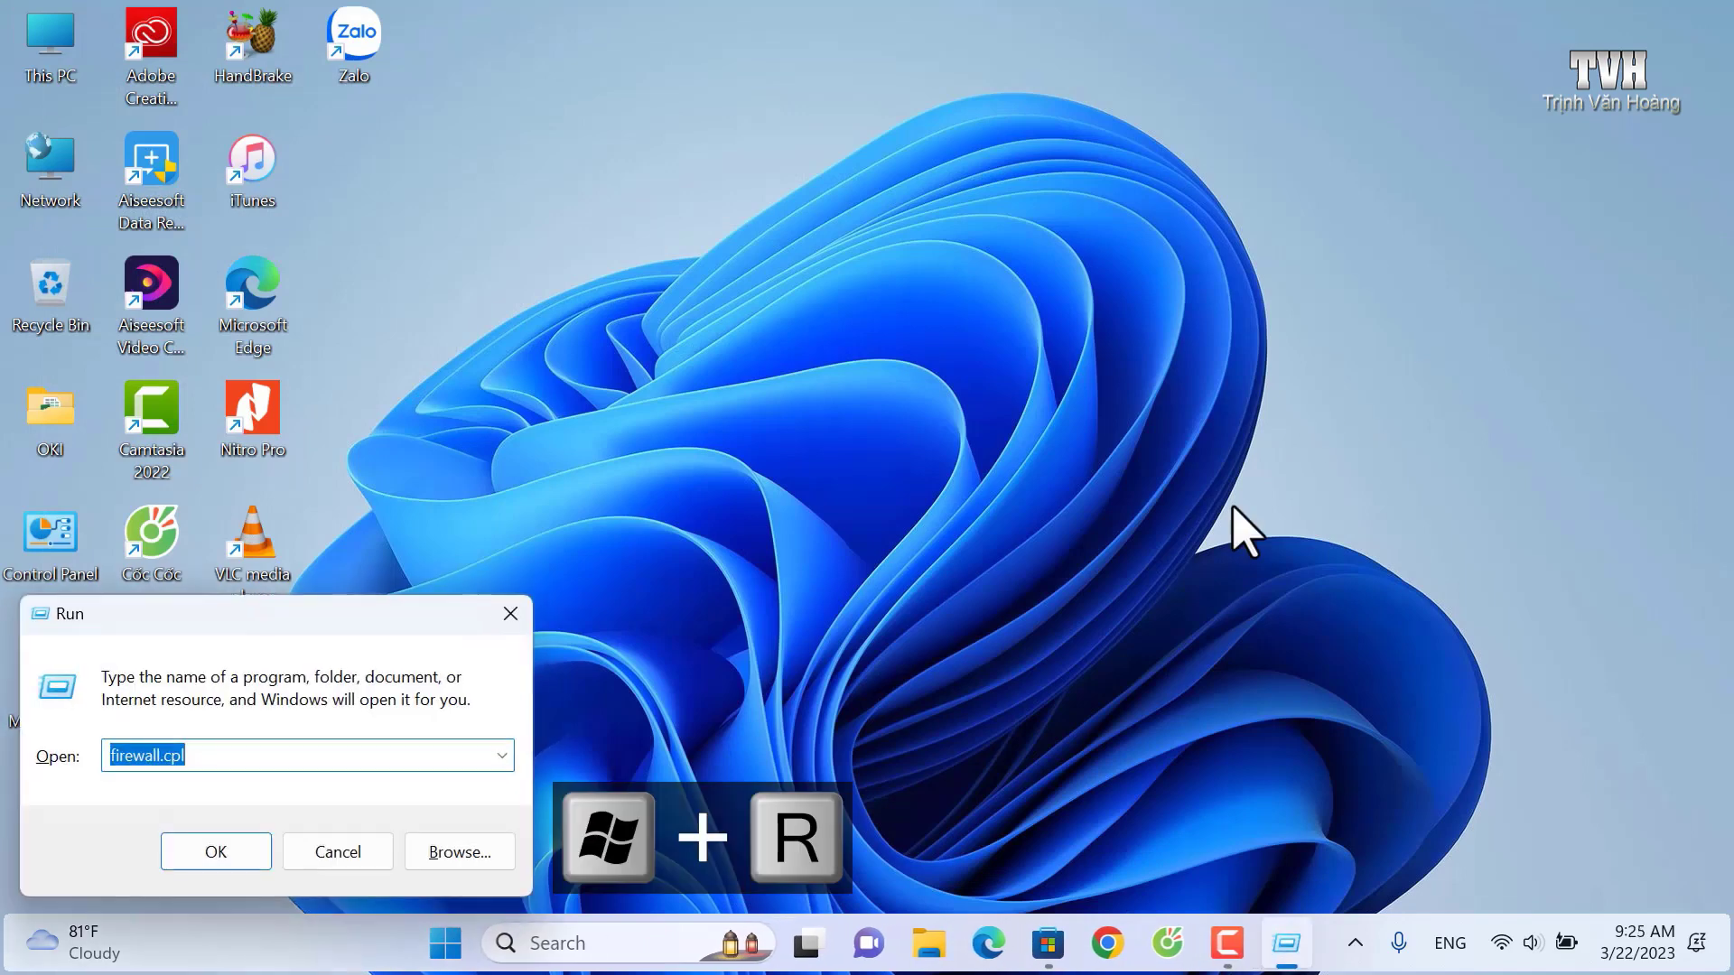
pyautogui.press('BackSpace')
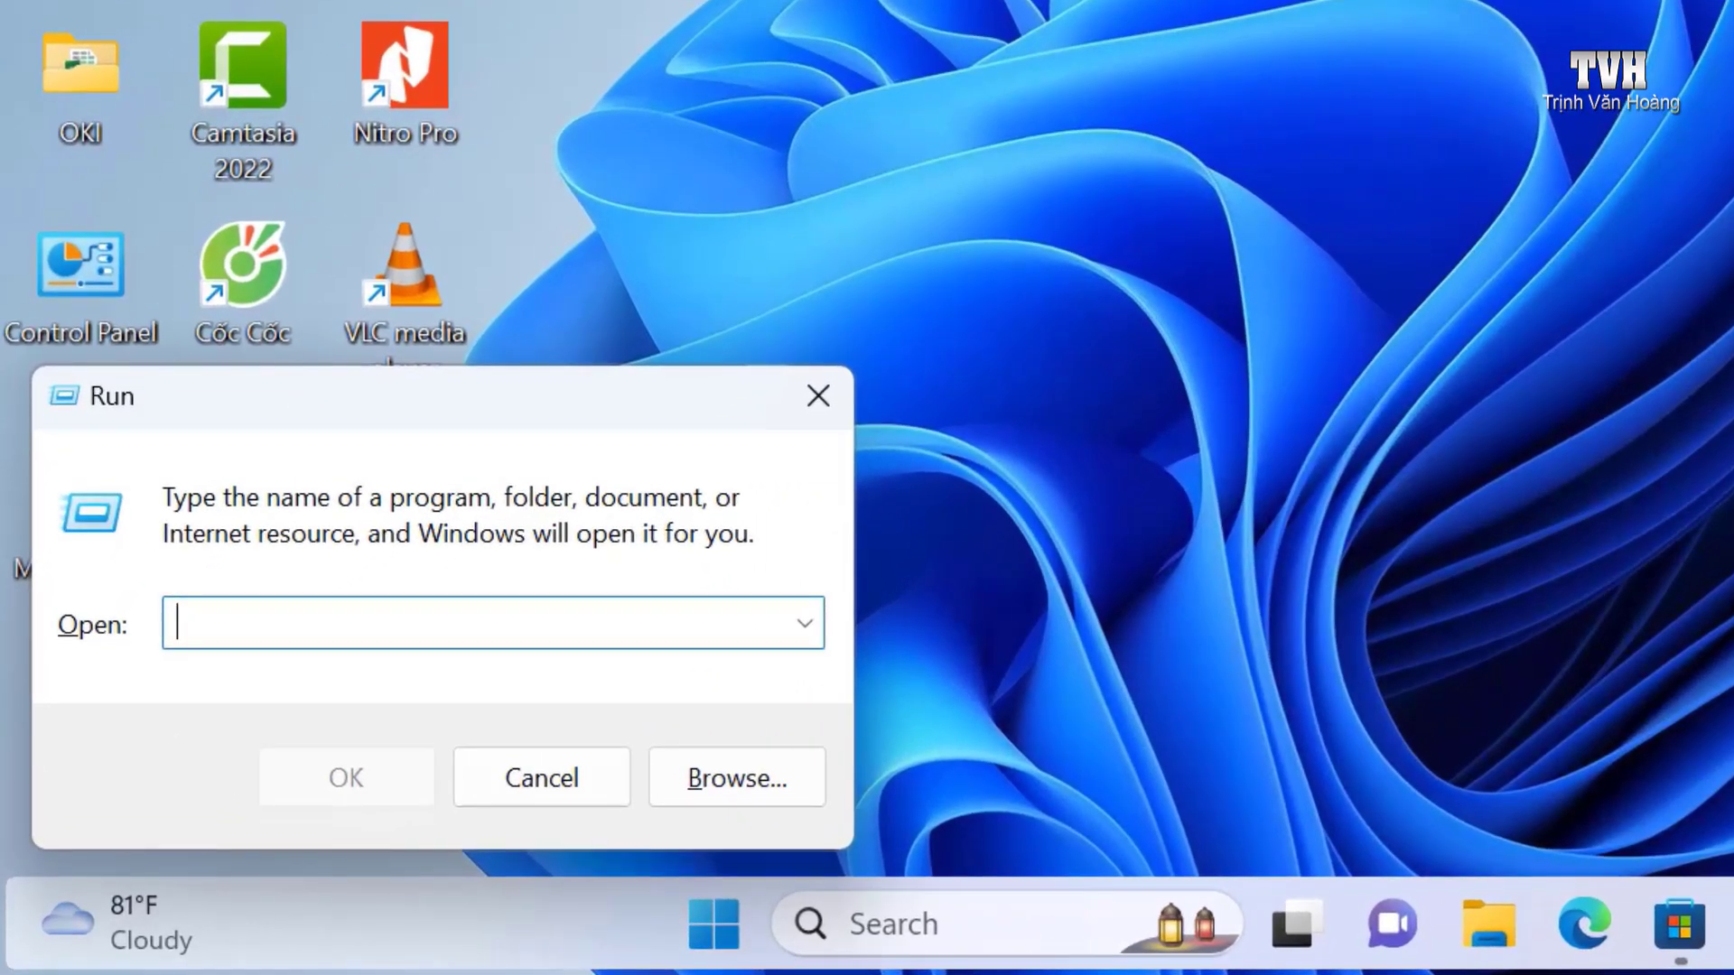
pyautogui.write('hdwwiz.cpl')
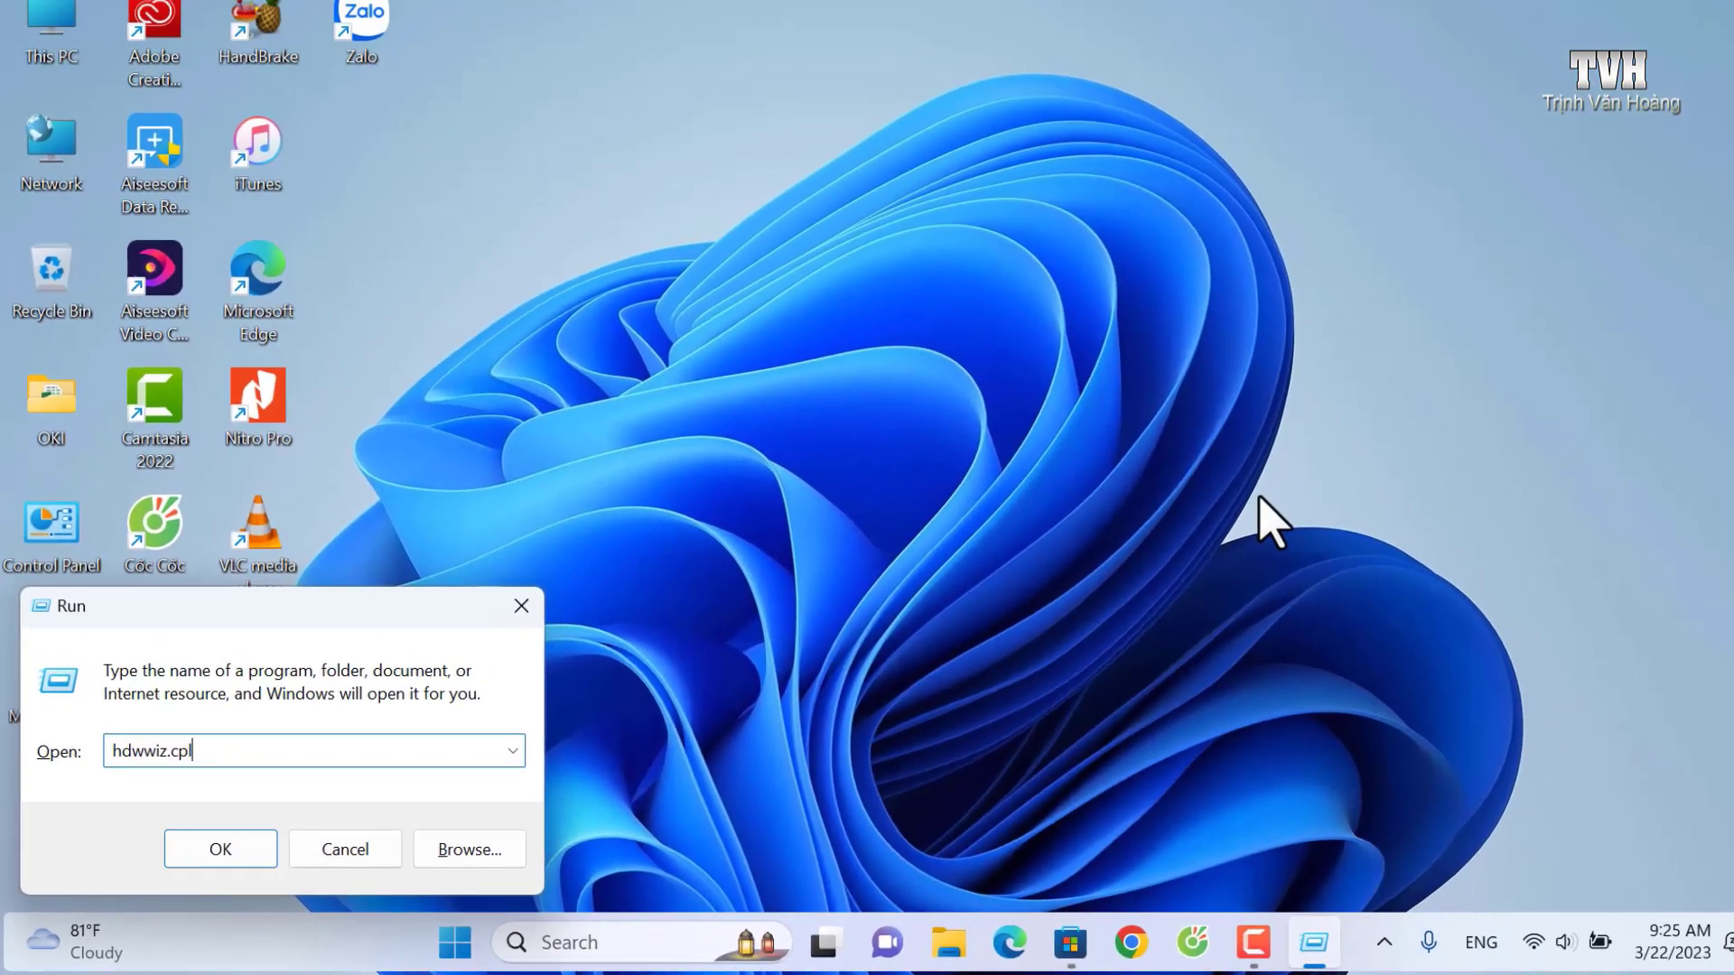
pyautogui.press('Return')
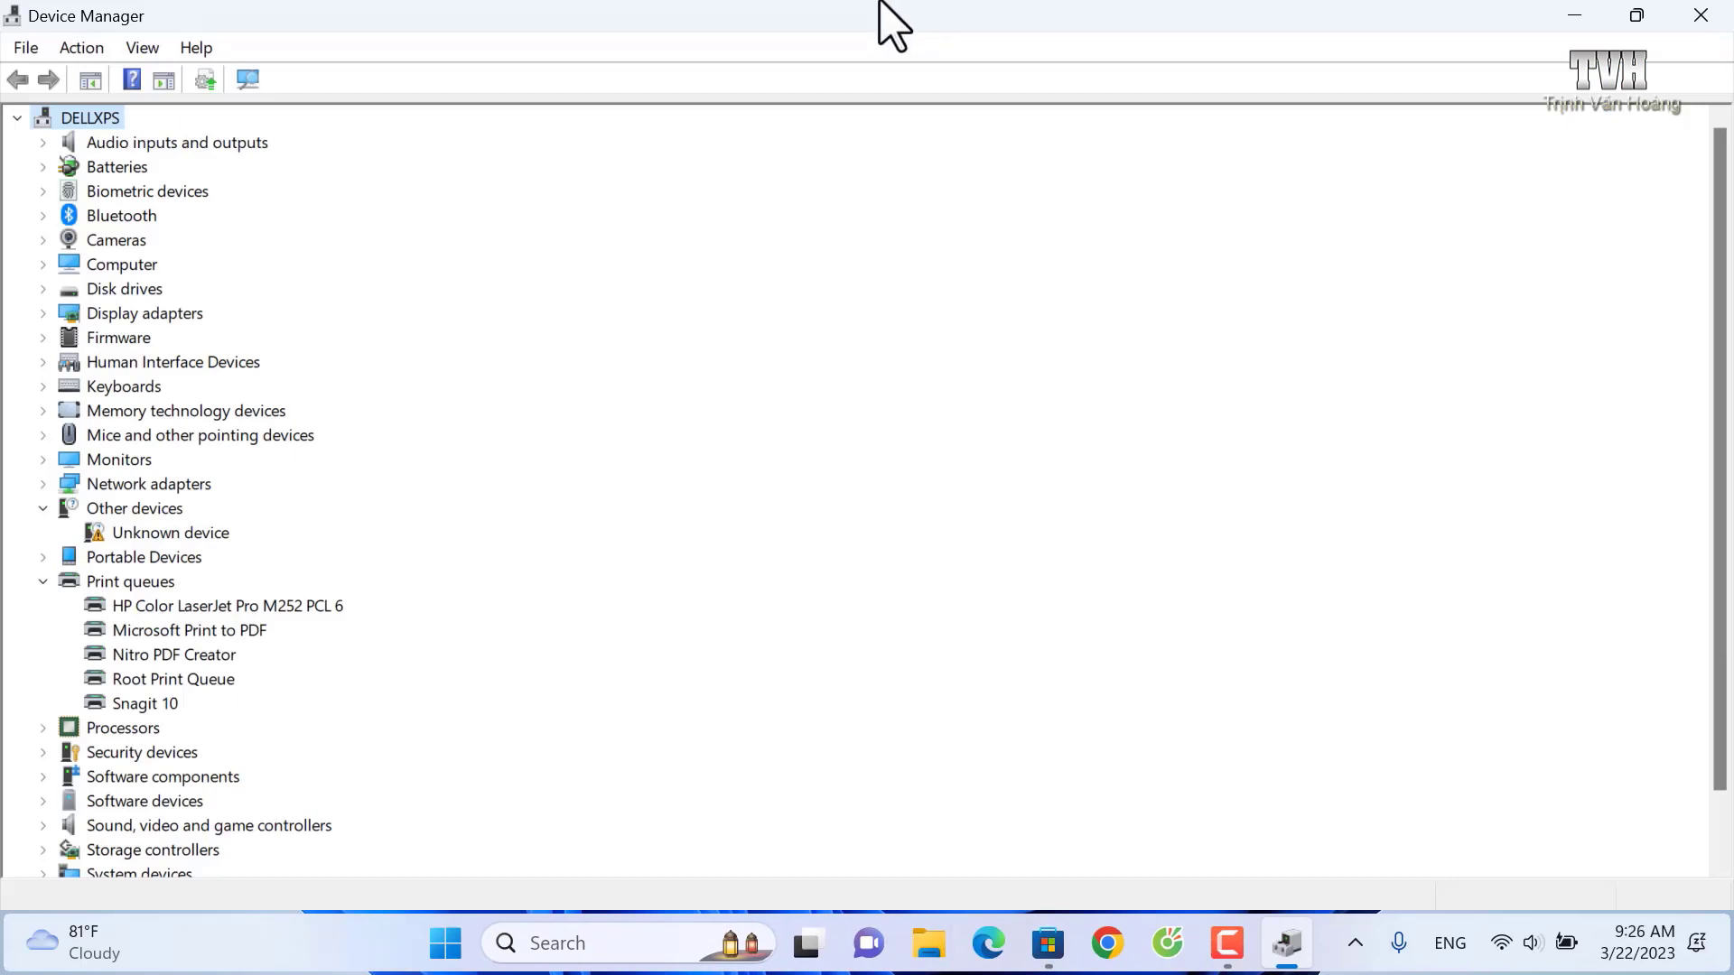
pyautogui.click(1702, 16)
# Step: Open Power Options with the Run command powercfg.cpl
pyautogui.press('super+r')
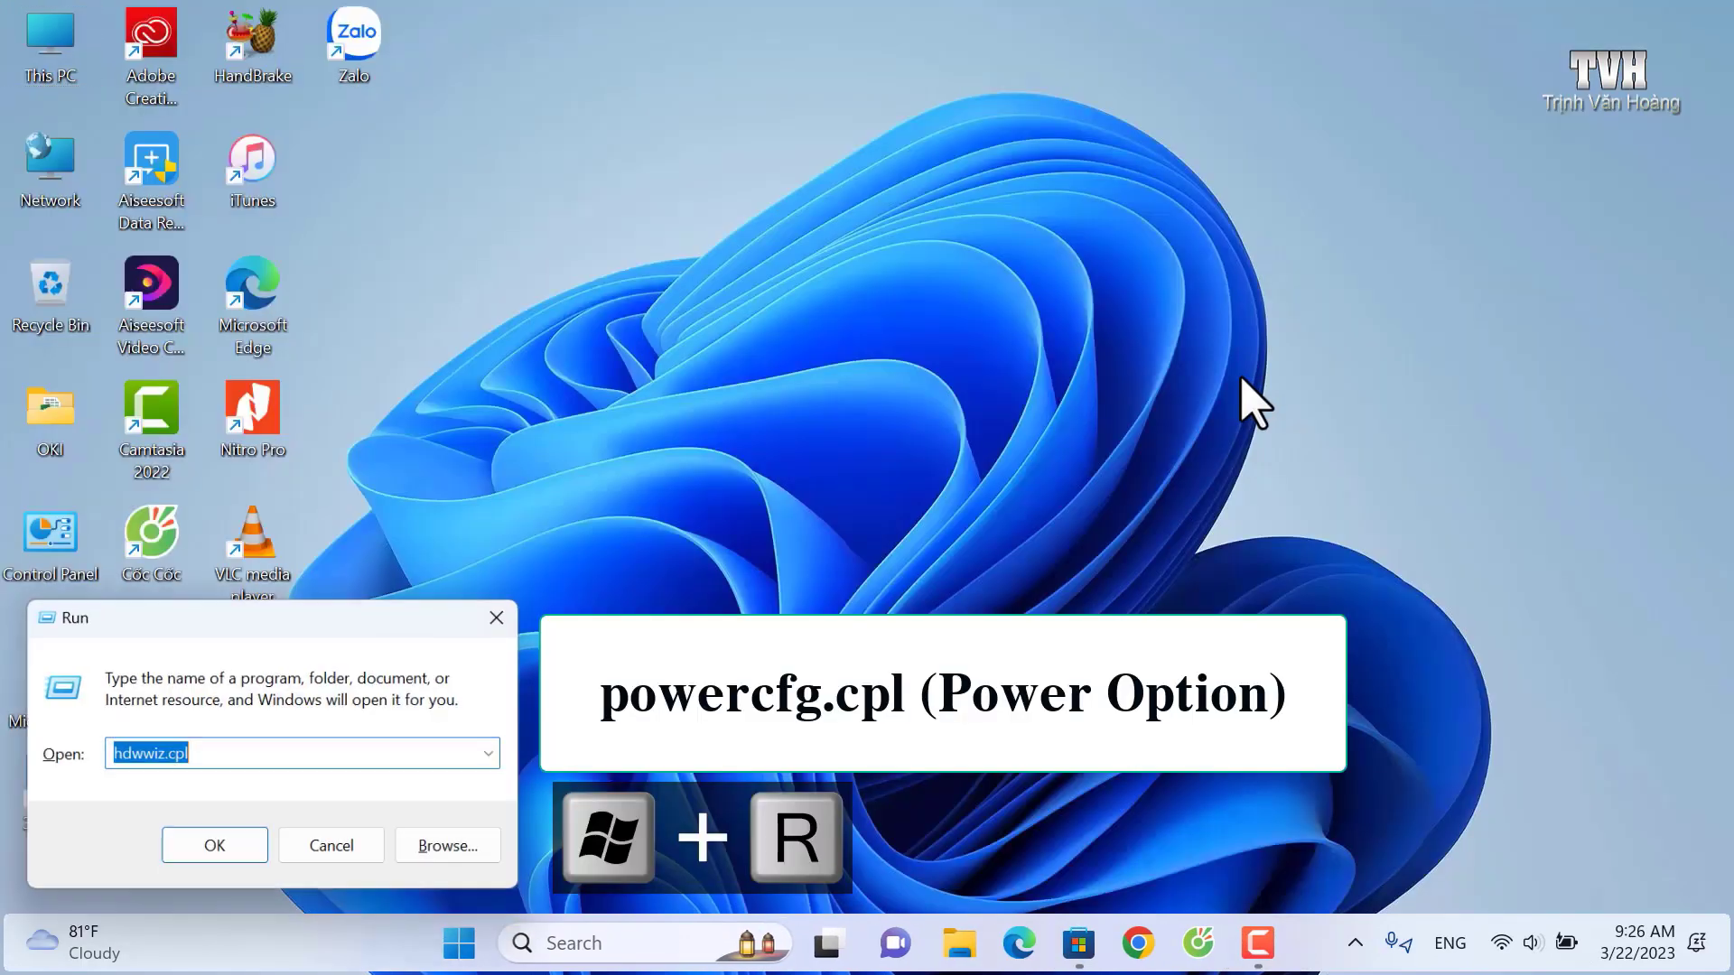
pyautogui.press('BackSpace')
pyautogui.write('power')
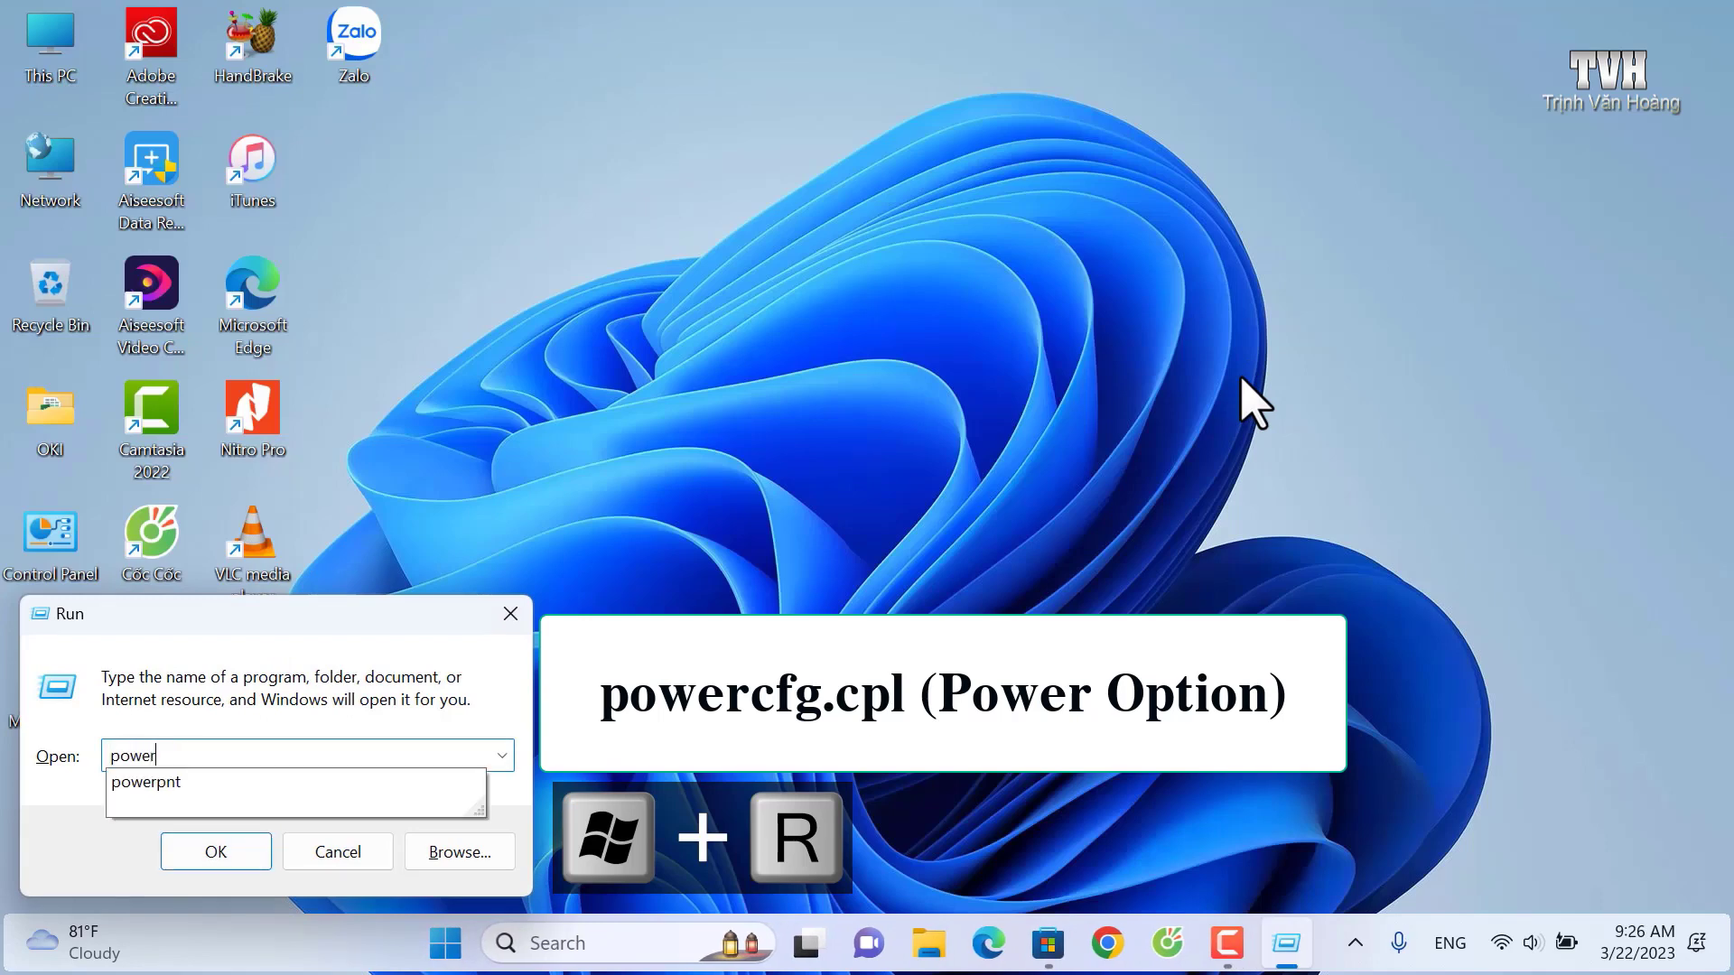
pyautogui.write('cfg')
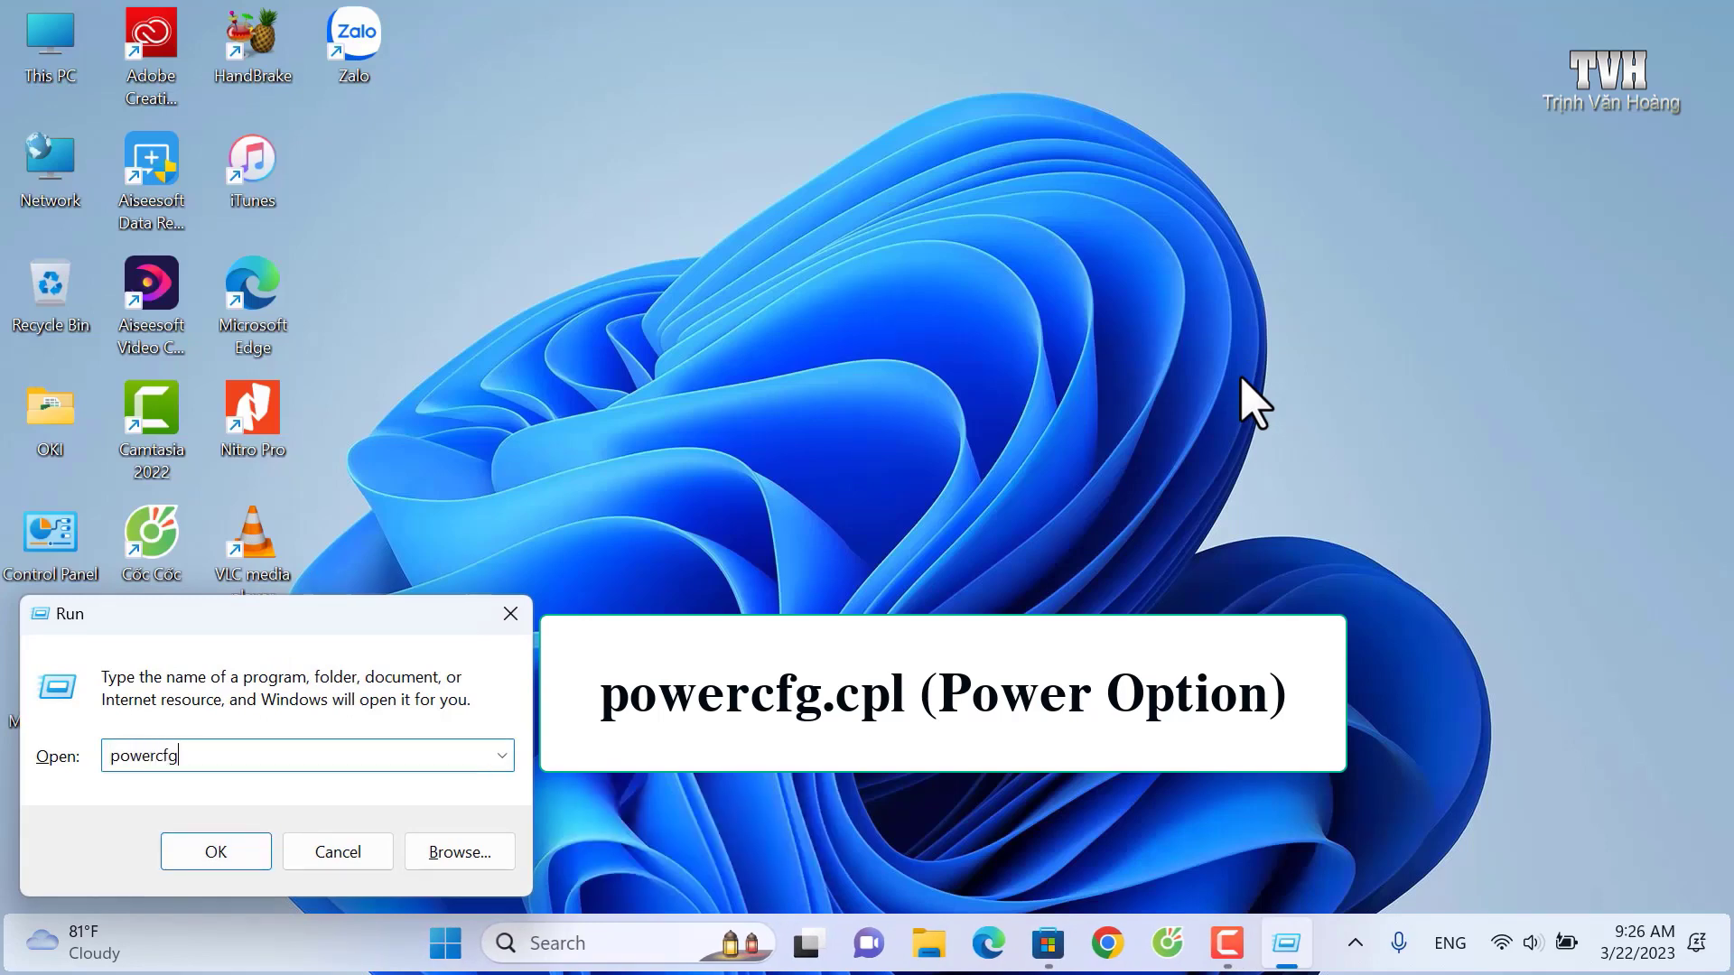
pyautogui.write('.cpl')
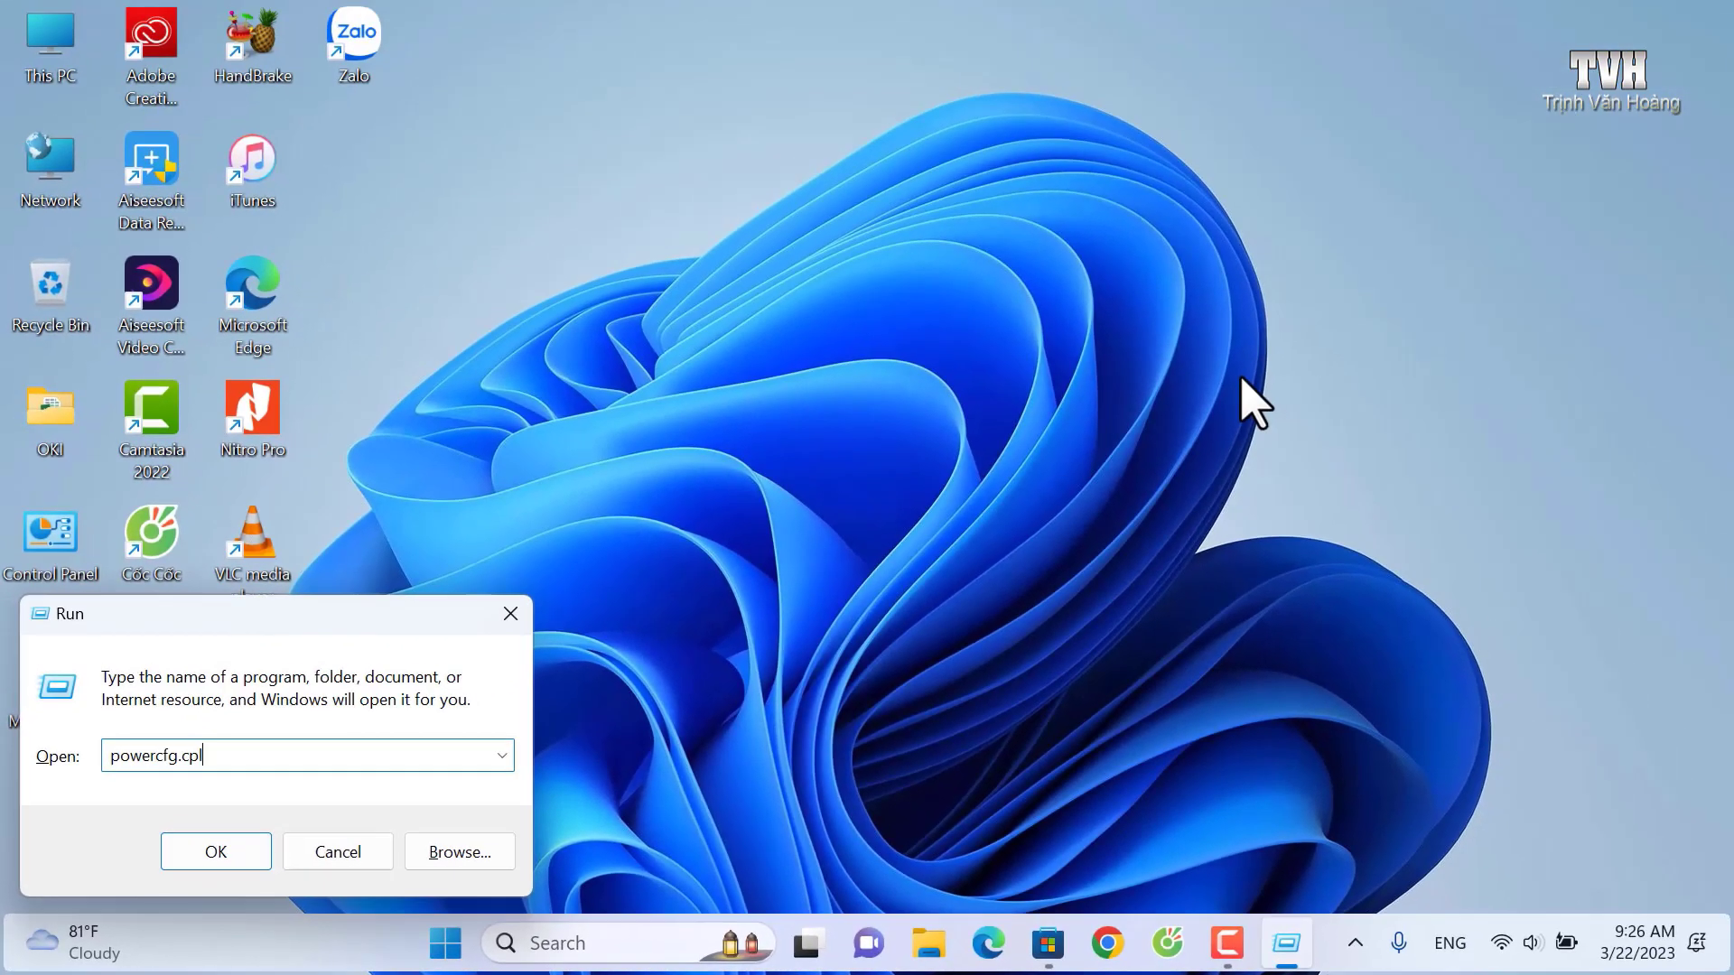
pyautogui.press('Return')
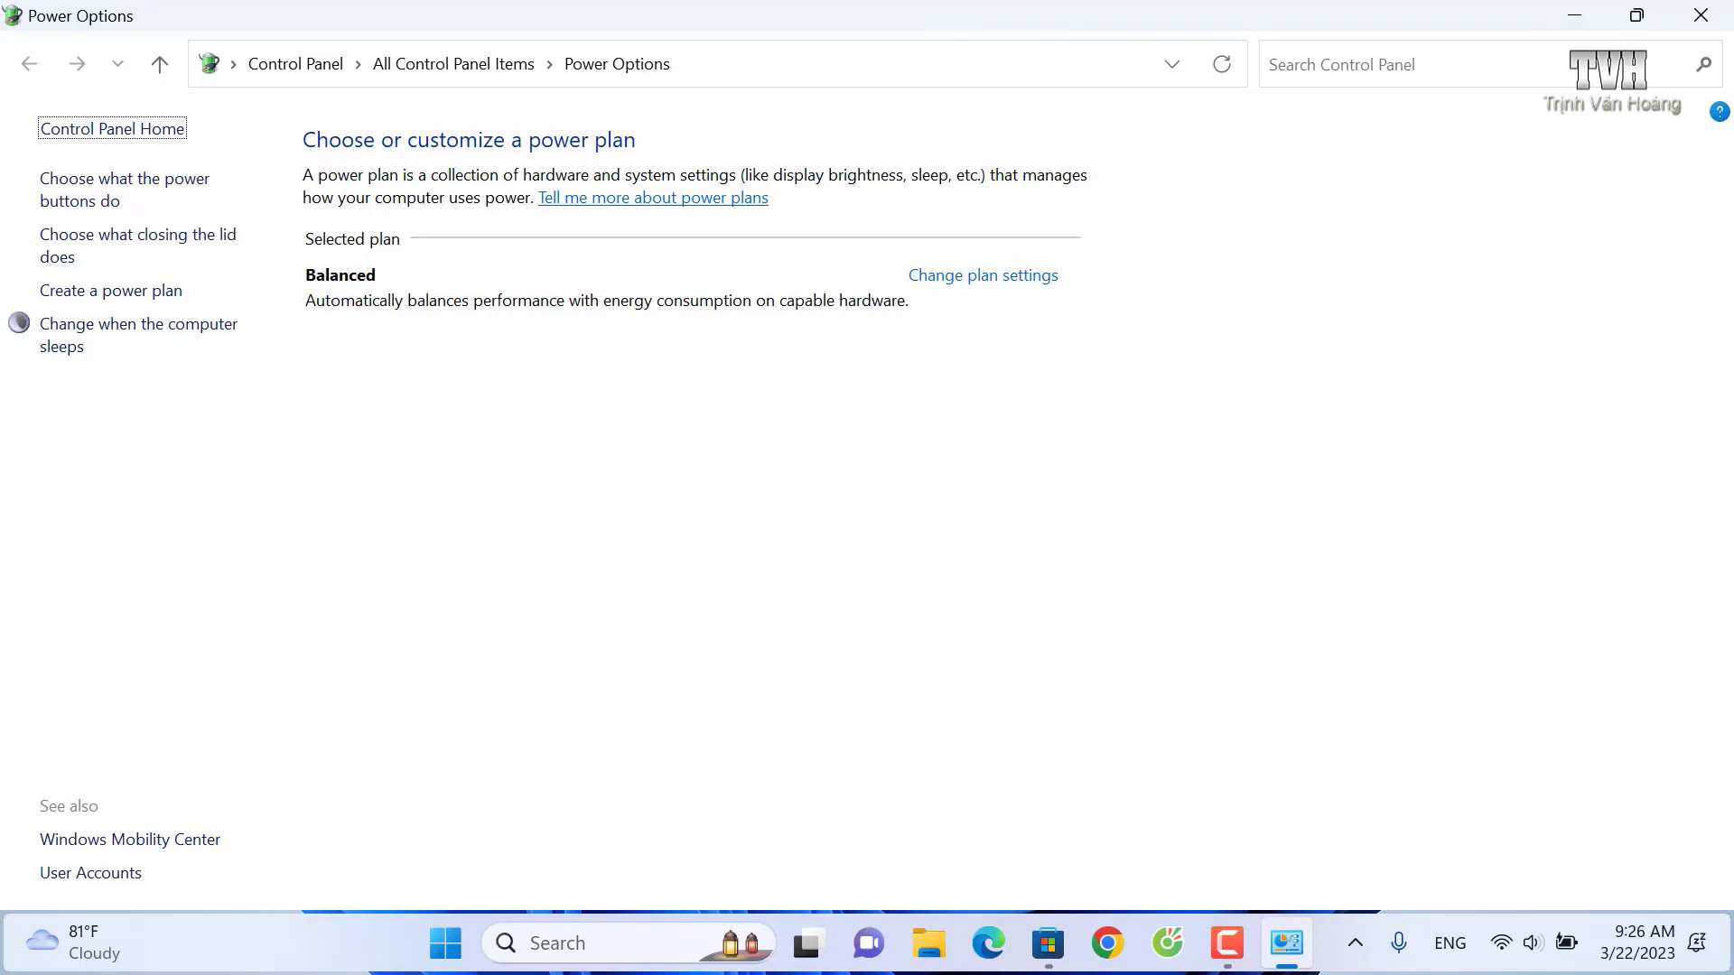
# Step: View the settings for what the power buttons do, return to the power plan overview, and close Power Options
pyautogui.click(185, 185)
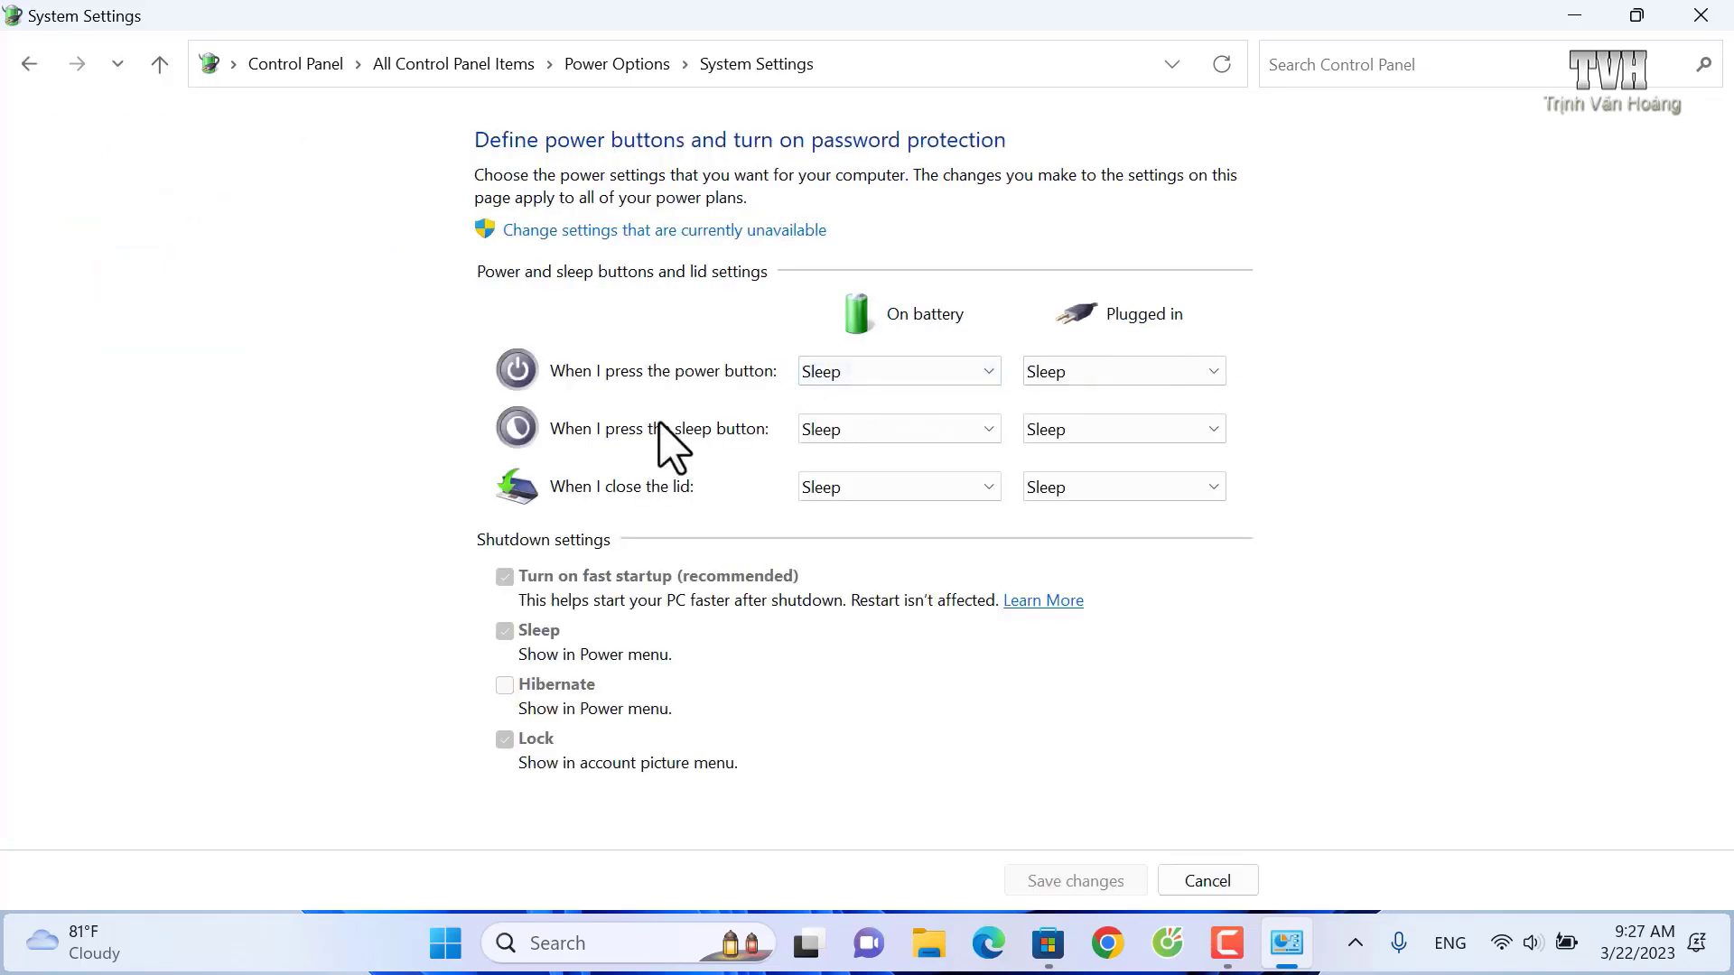
pyautogui.click(28, 63)
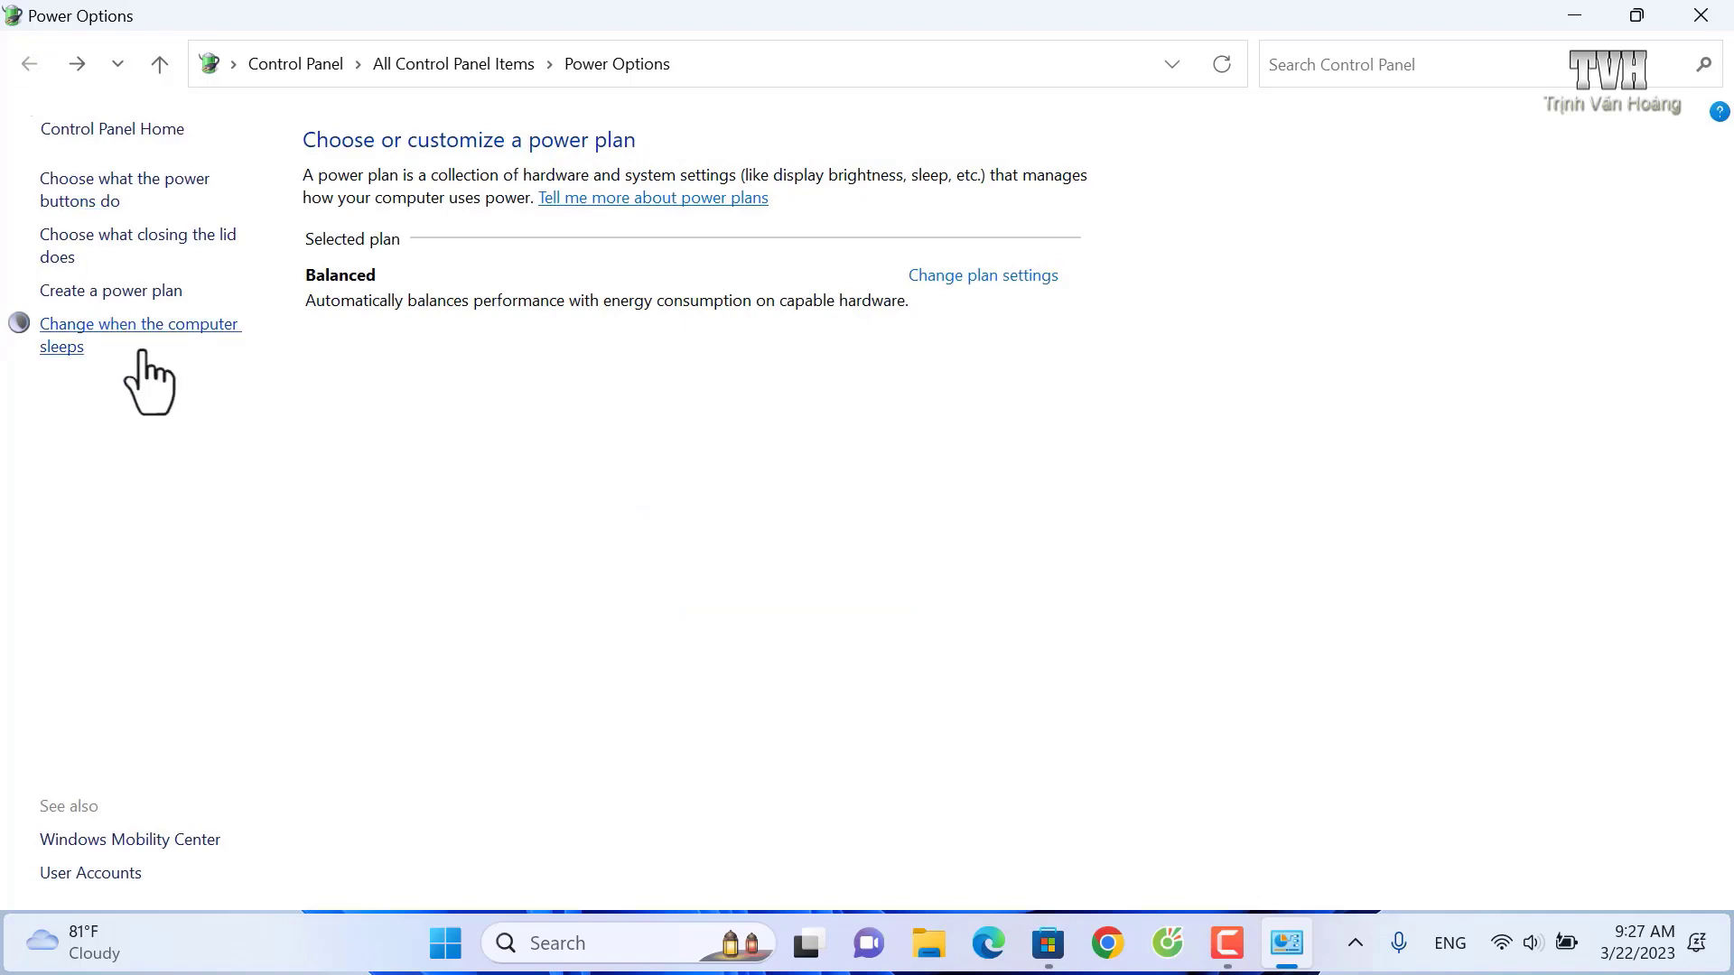
pyautogui.click(1702, 15)
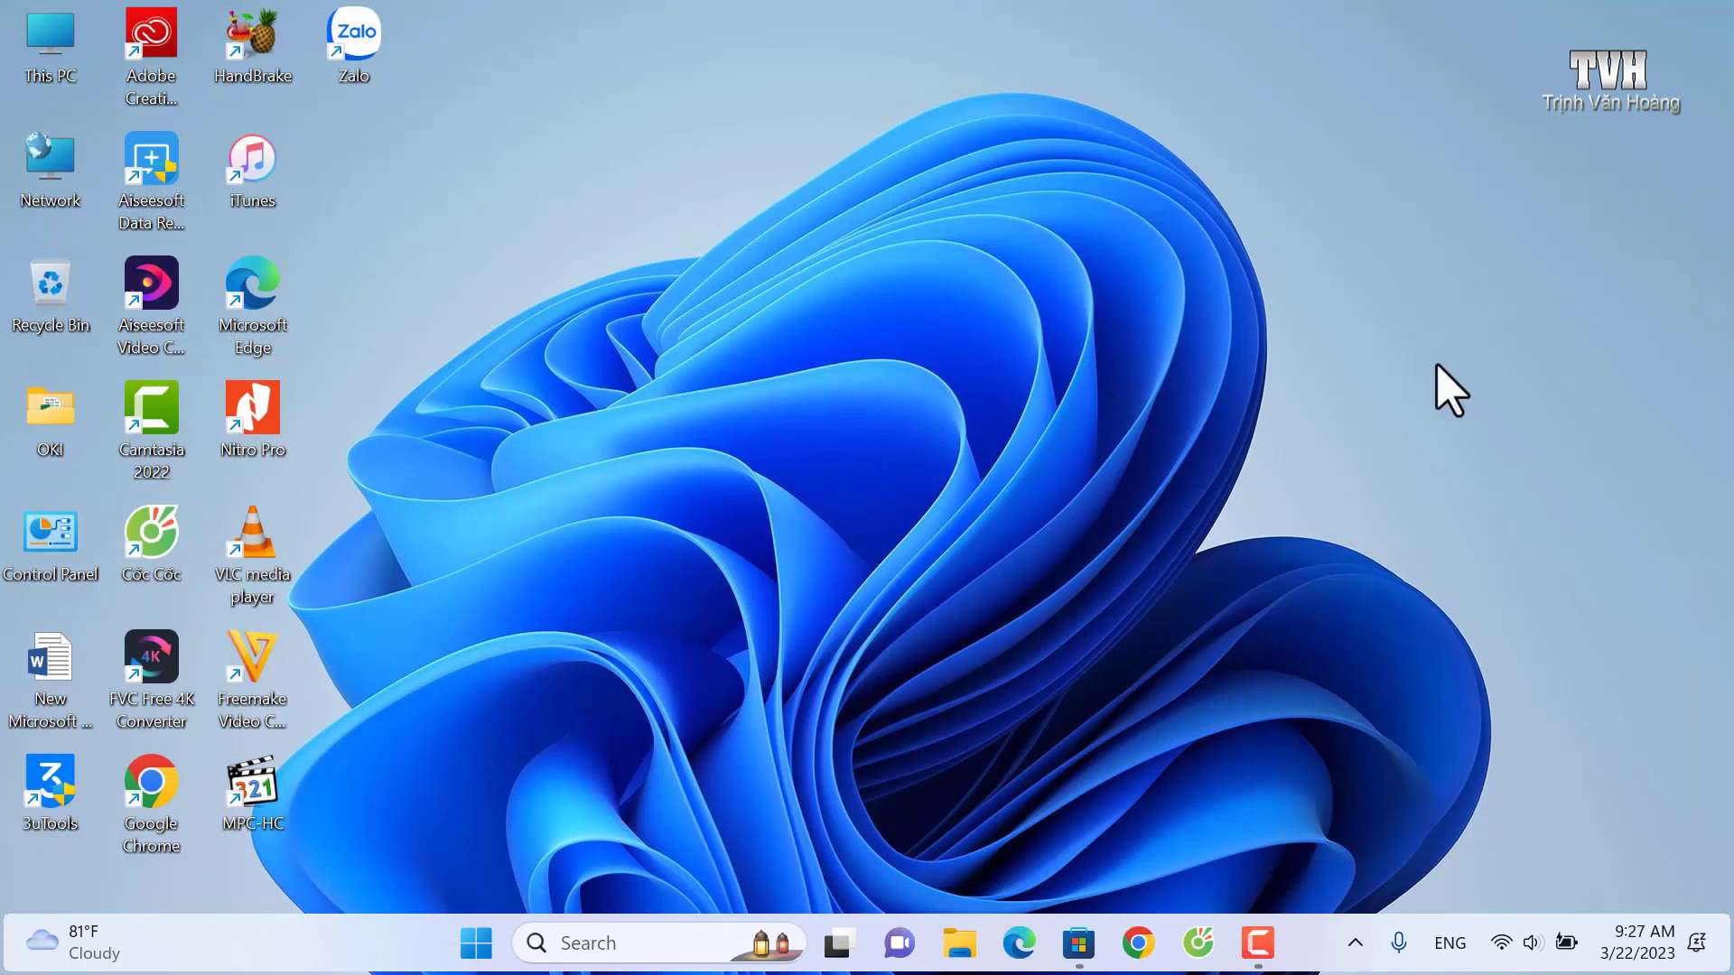
# Step: Open System Properties with the Run command sysdm.cpl
pyautogui.press('super+r')
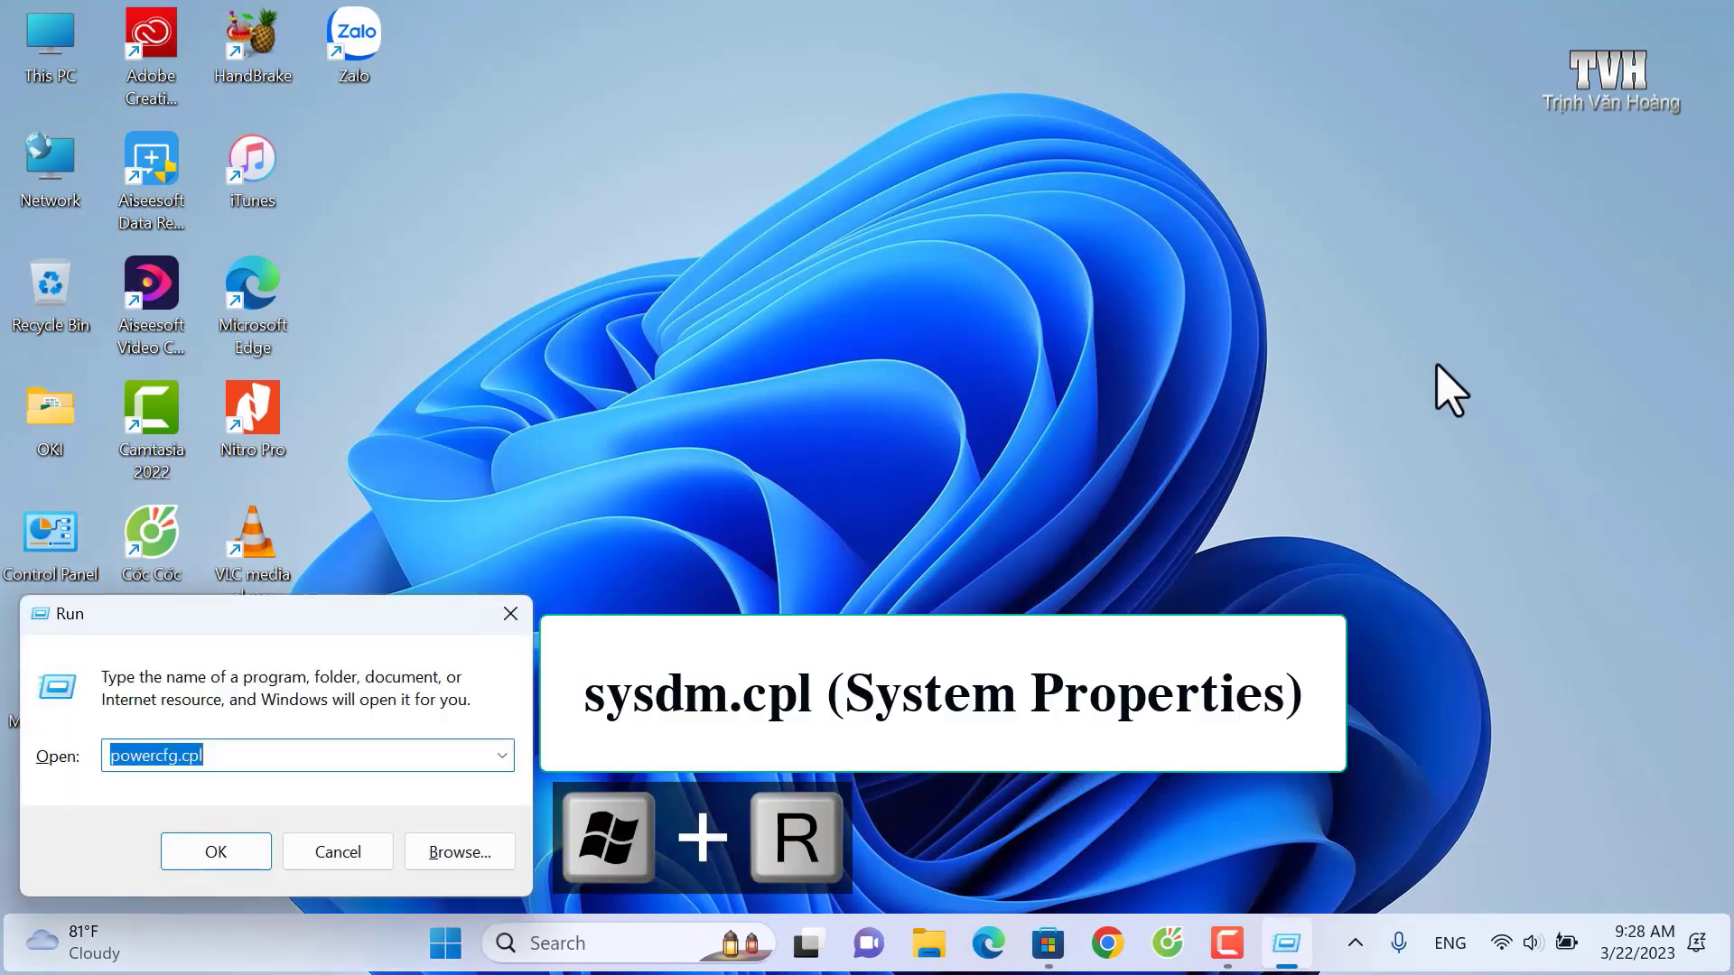
pyautogui.press('BackSpace')
pyautogui.write('s')
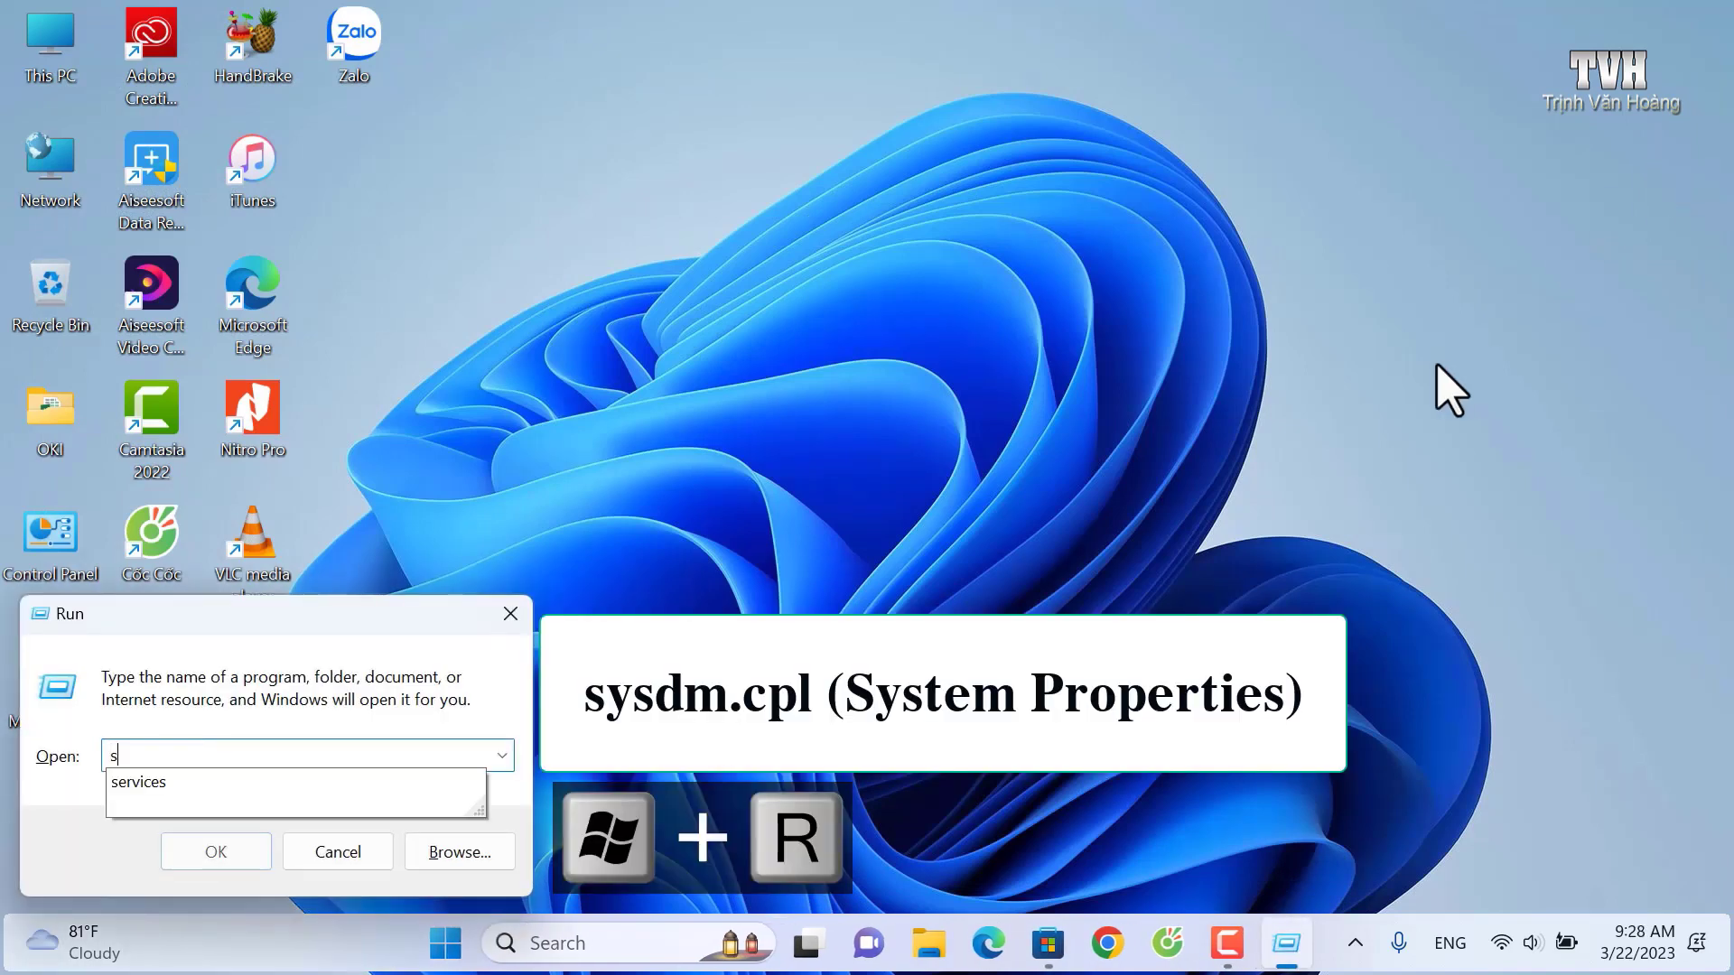
pyautogui.write('ysd')
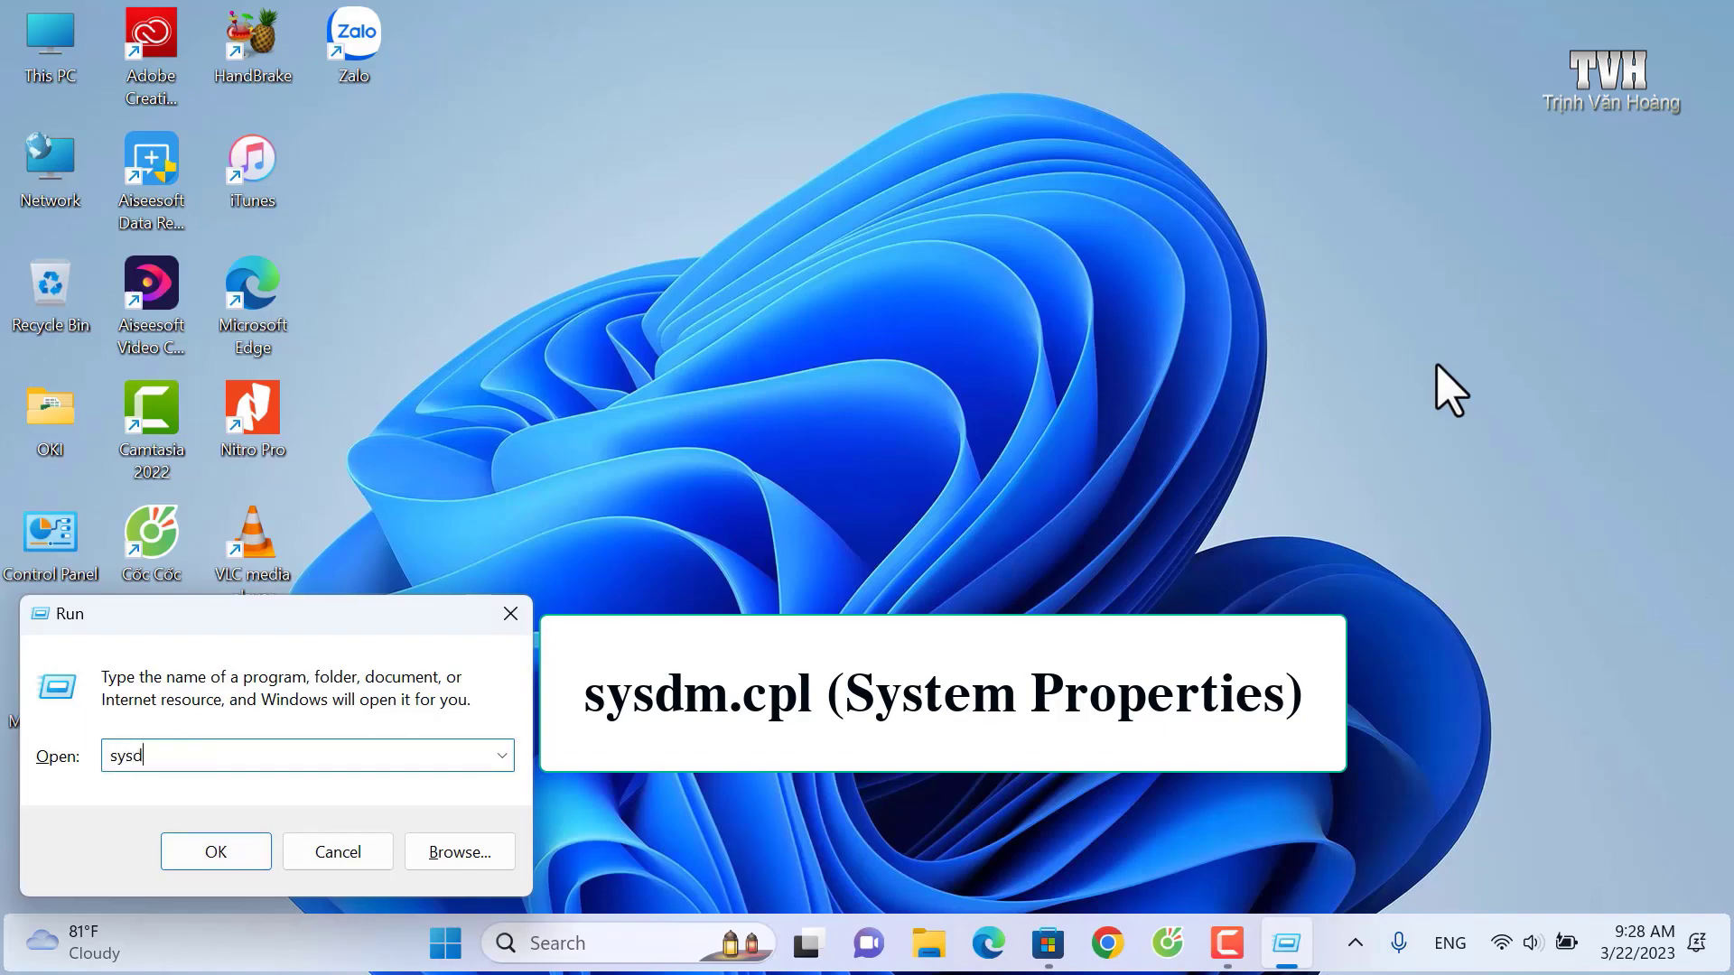
pyautogui.write('m.cpl')
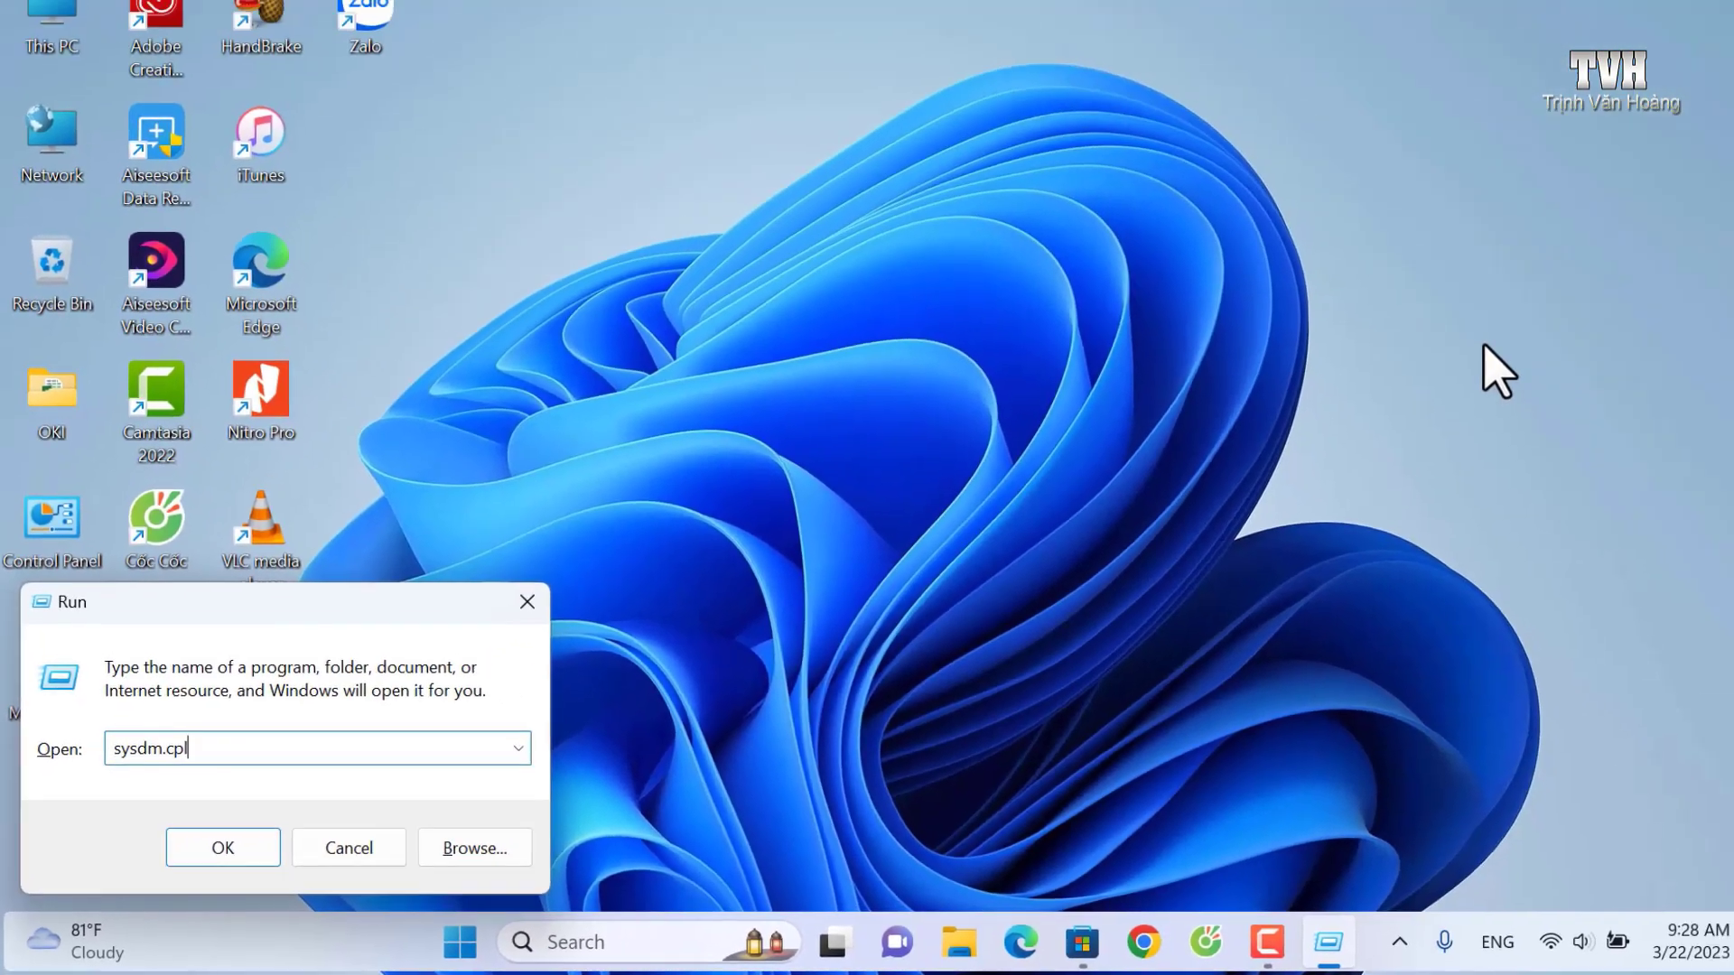
pyautogui.press('Return')
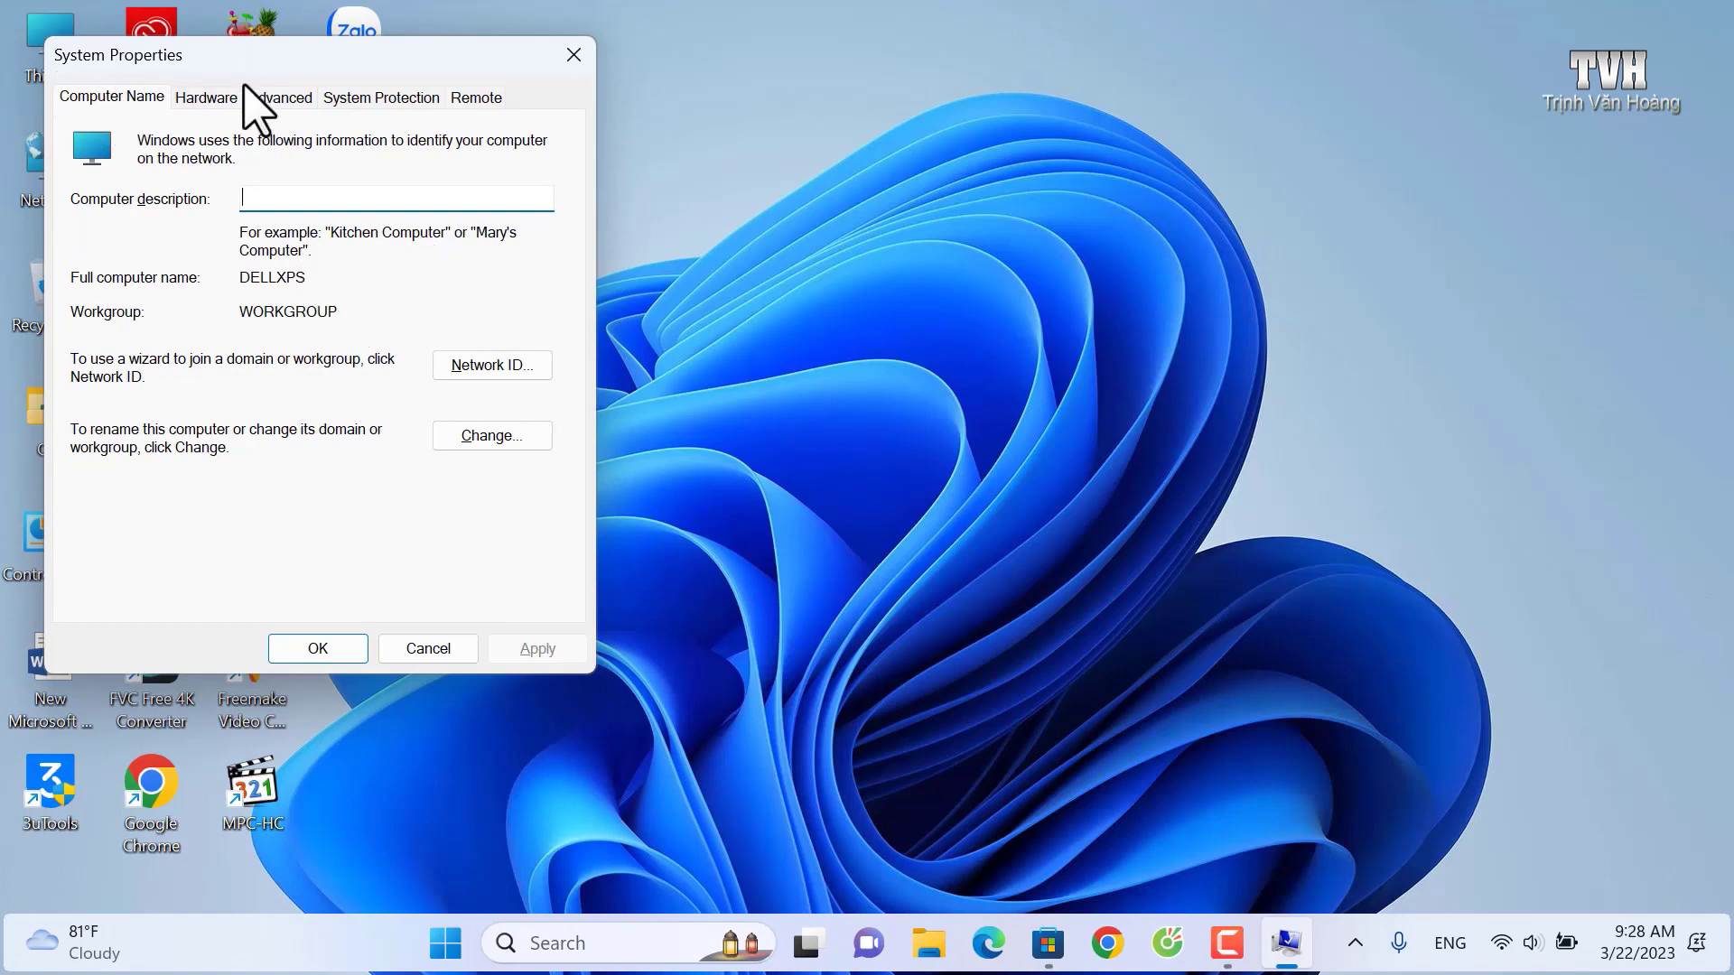
# Step: View the Hardware, Advanced, System Protection and Remote settings in System Properties, and close the dialog
pyautogui.click(230, 101)
pyautogui.click(278, 101)
pyautogui.click(384, 101)
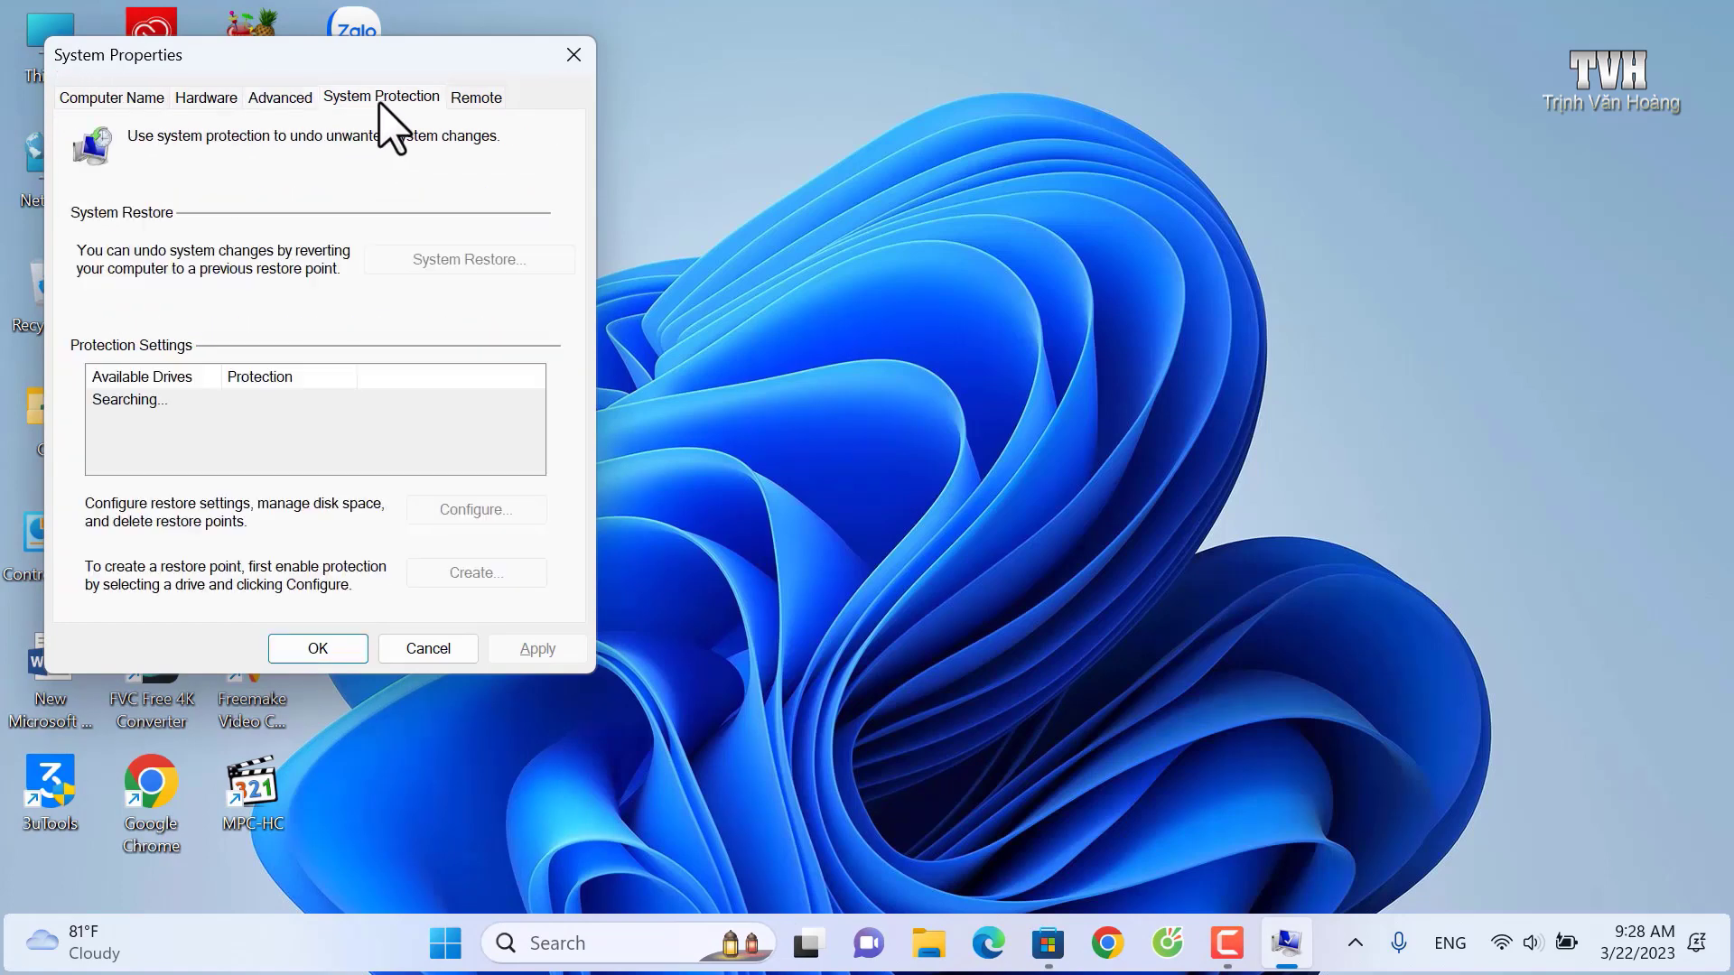
pyautogui.click(477, 98)
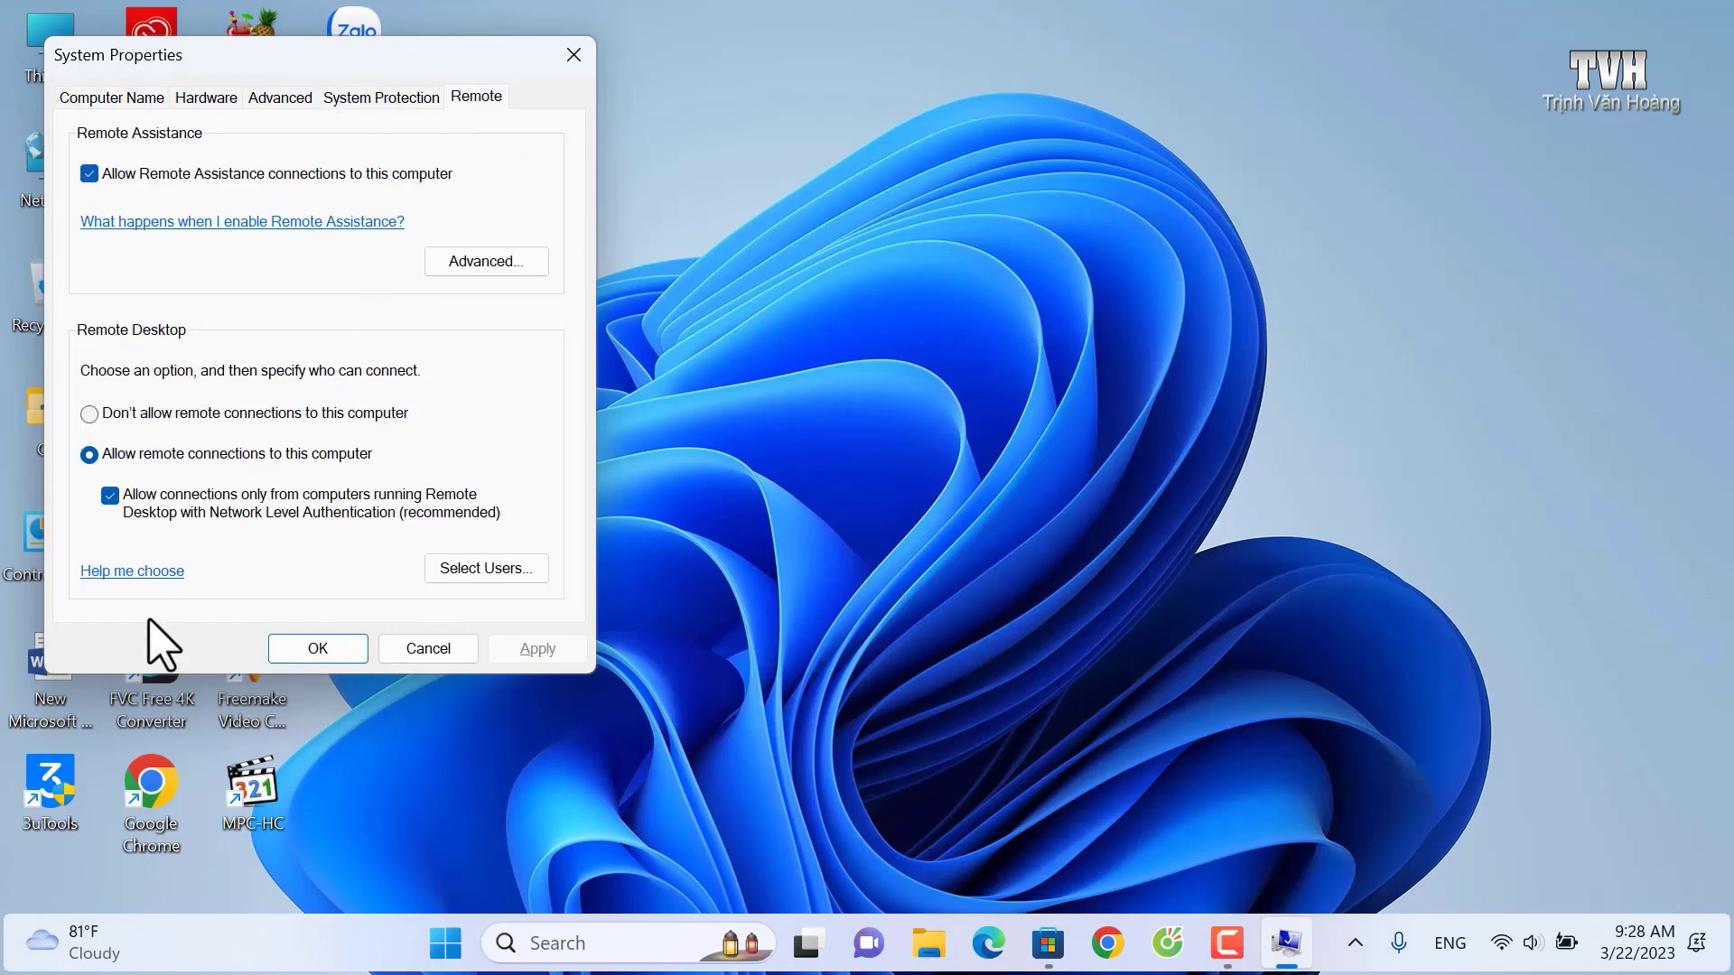
pyautogui.click(332, 657)
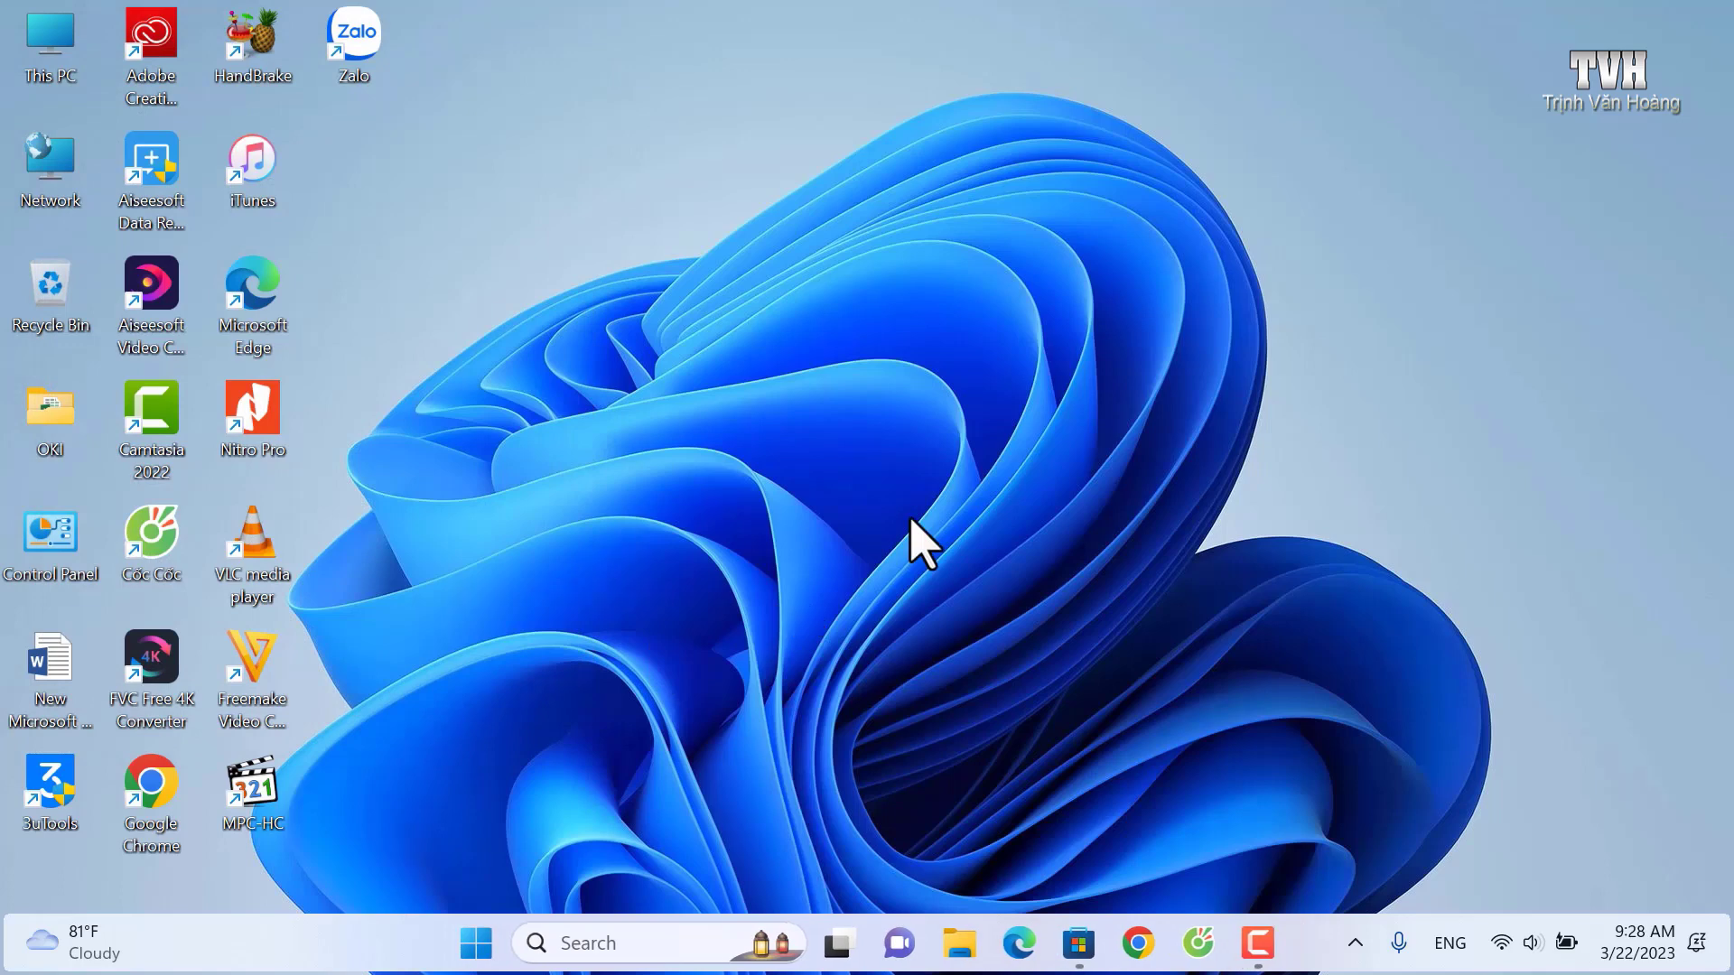
# Step: Open the Date and Time dialog with the Run command timedate.cpl
pyautogui.press('super+r')
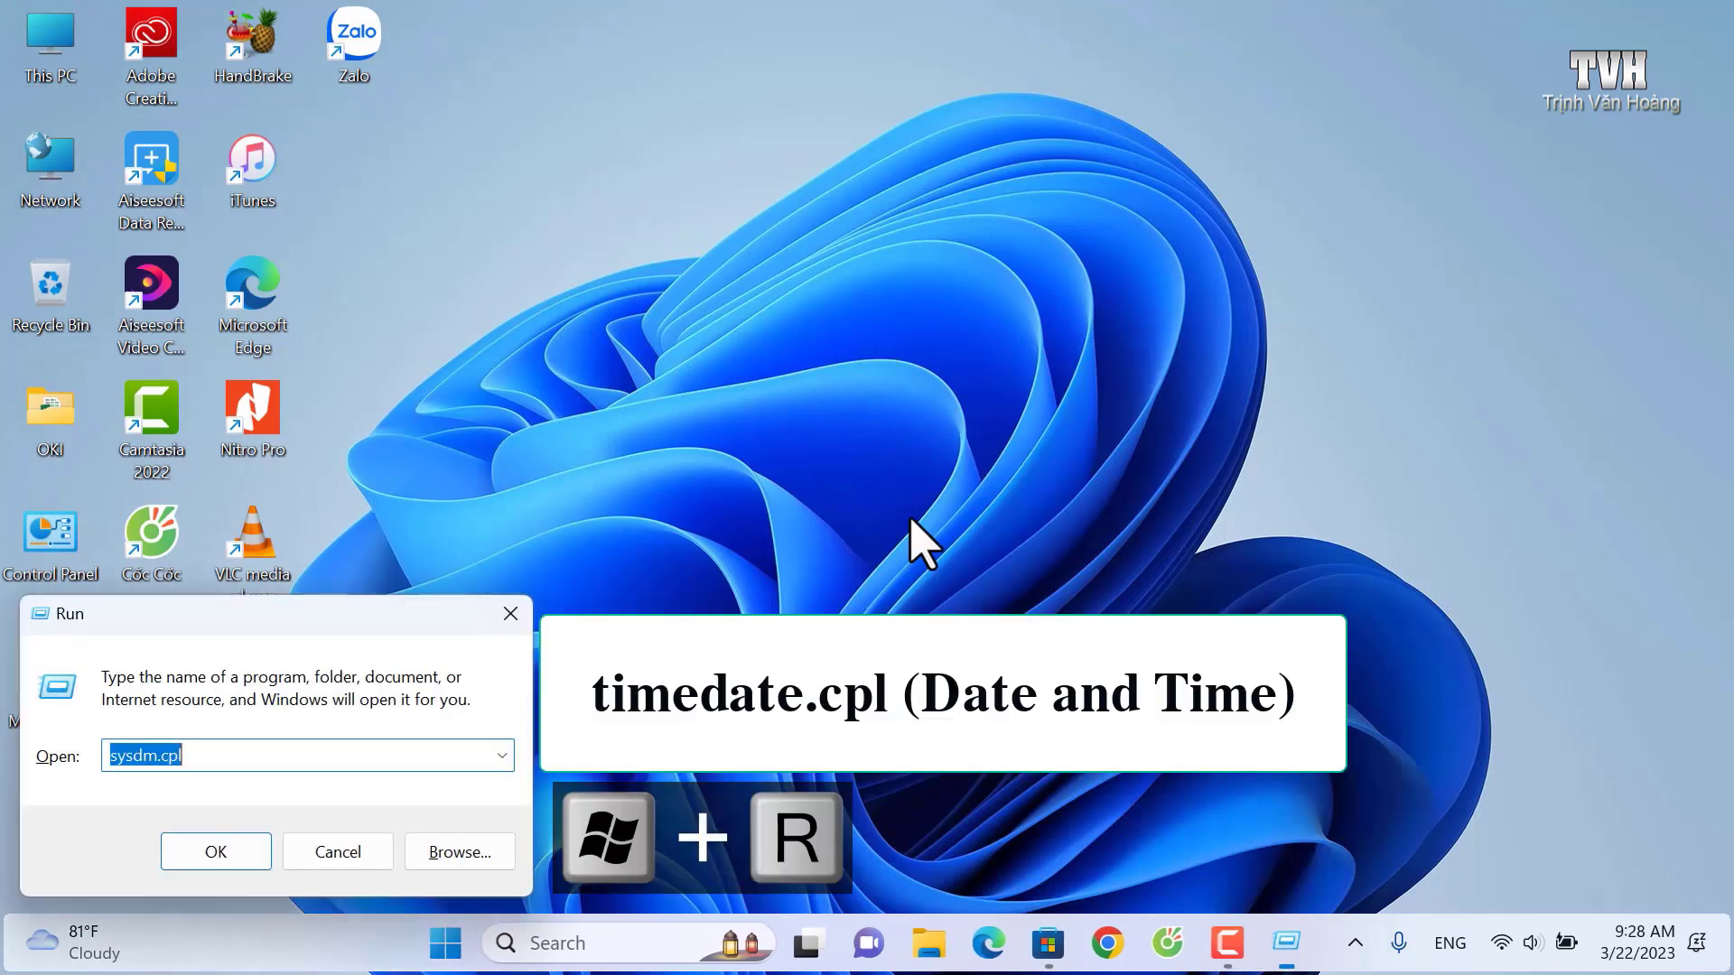
pyautogui.write('time')
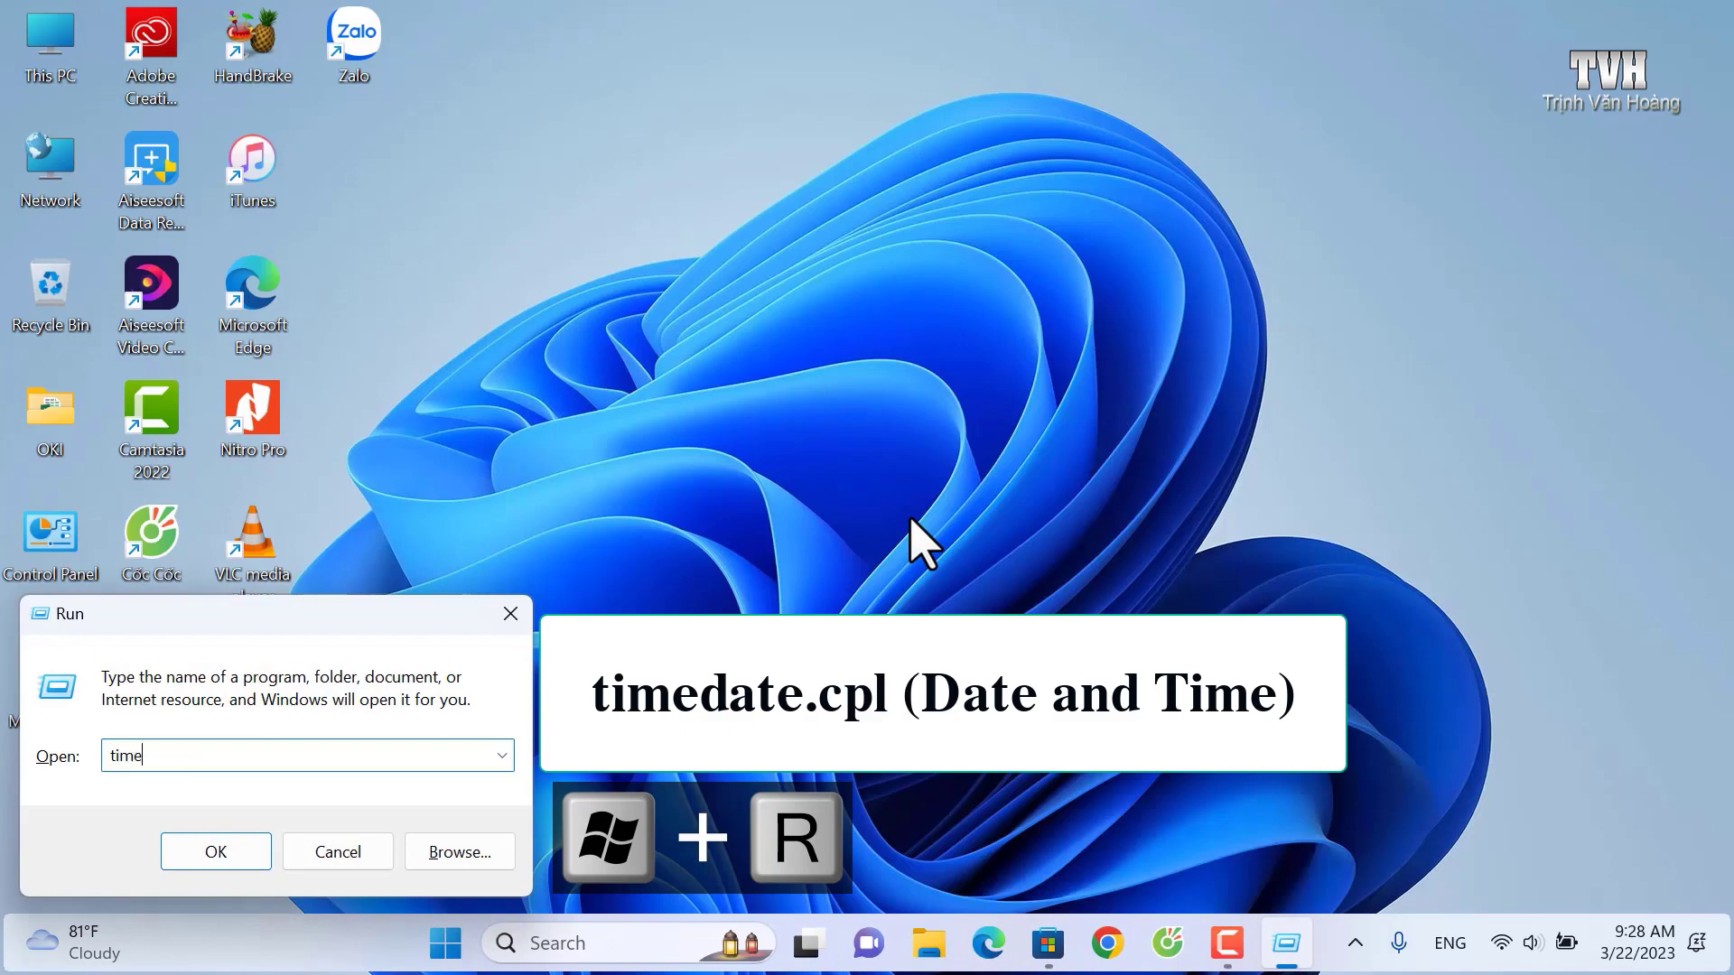
pyautogui.write('date.cpl')
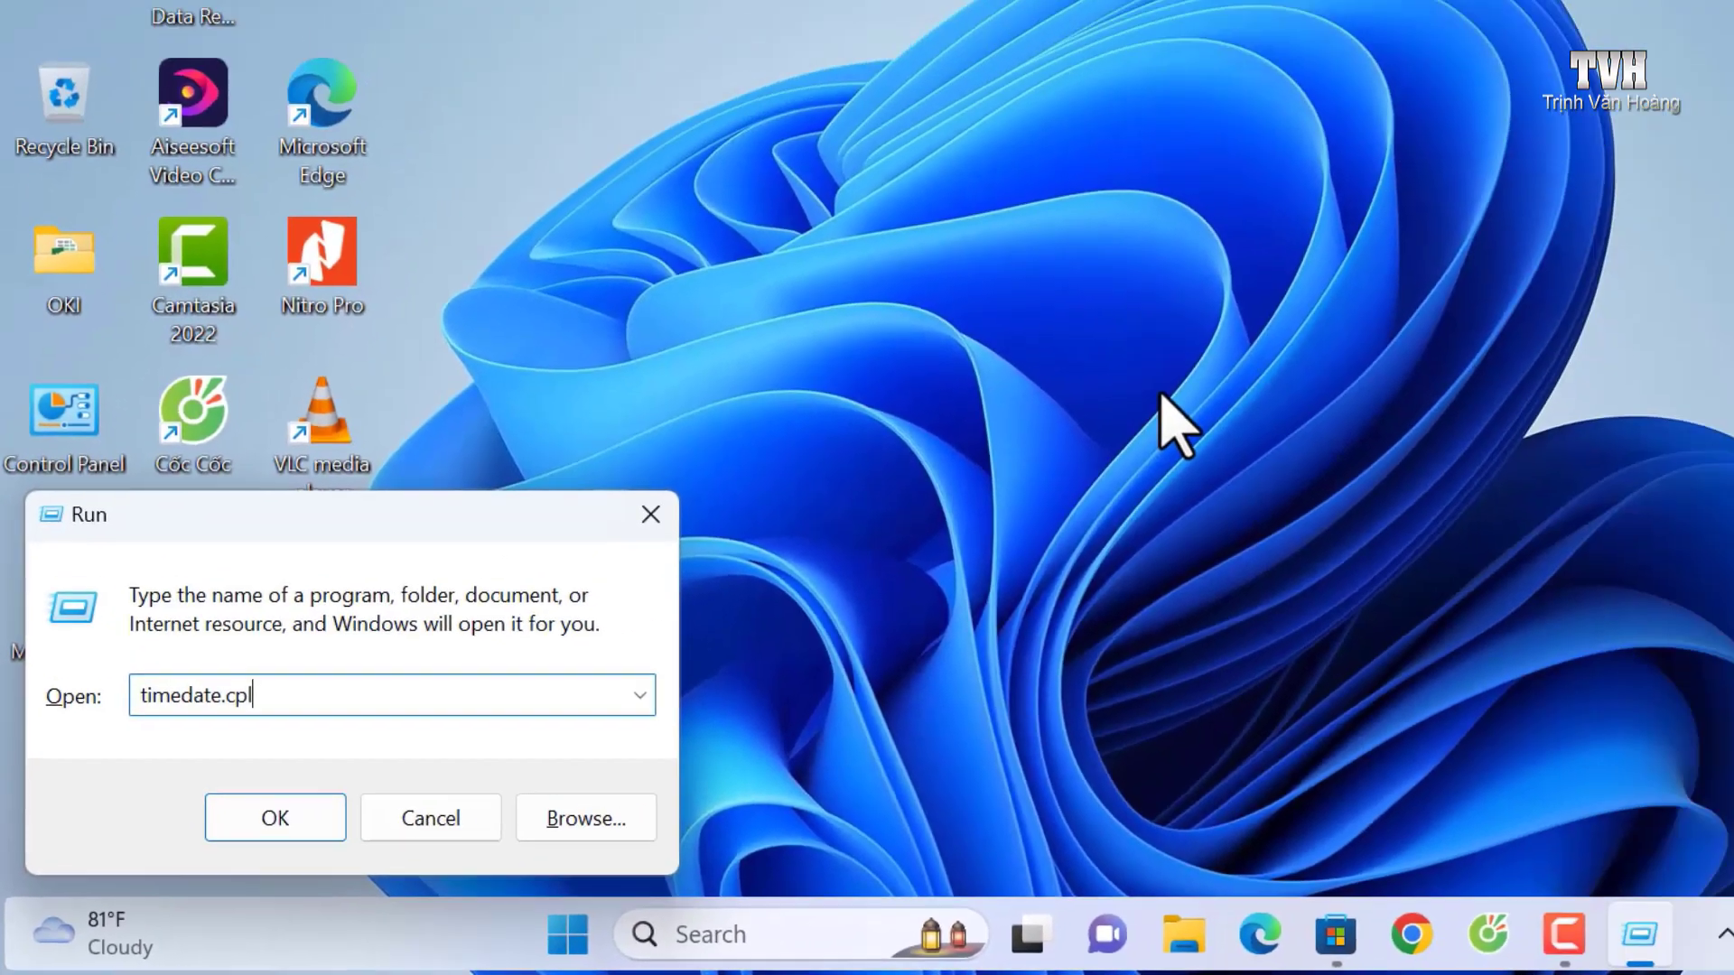
pyautogui.press('Return')
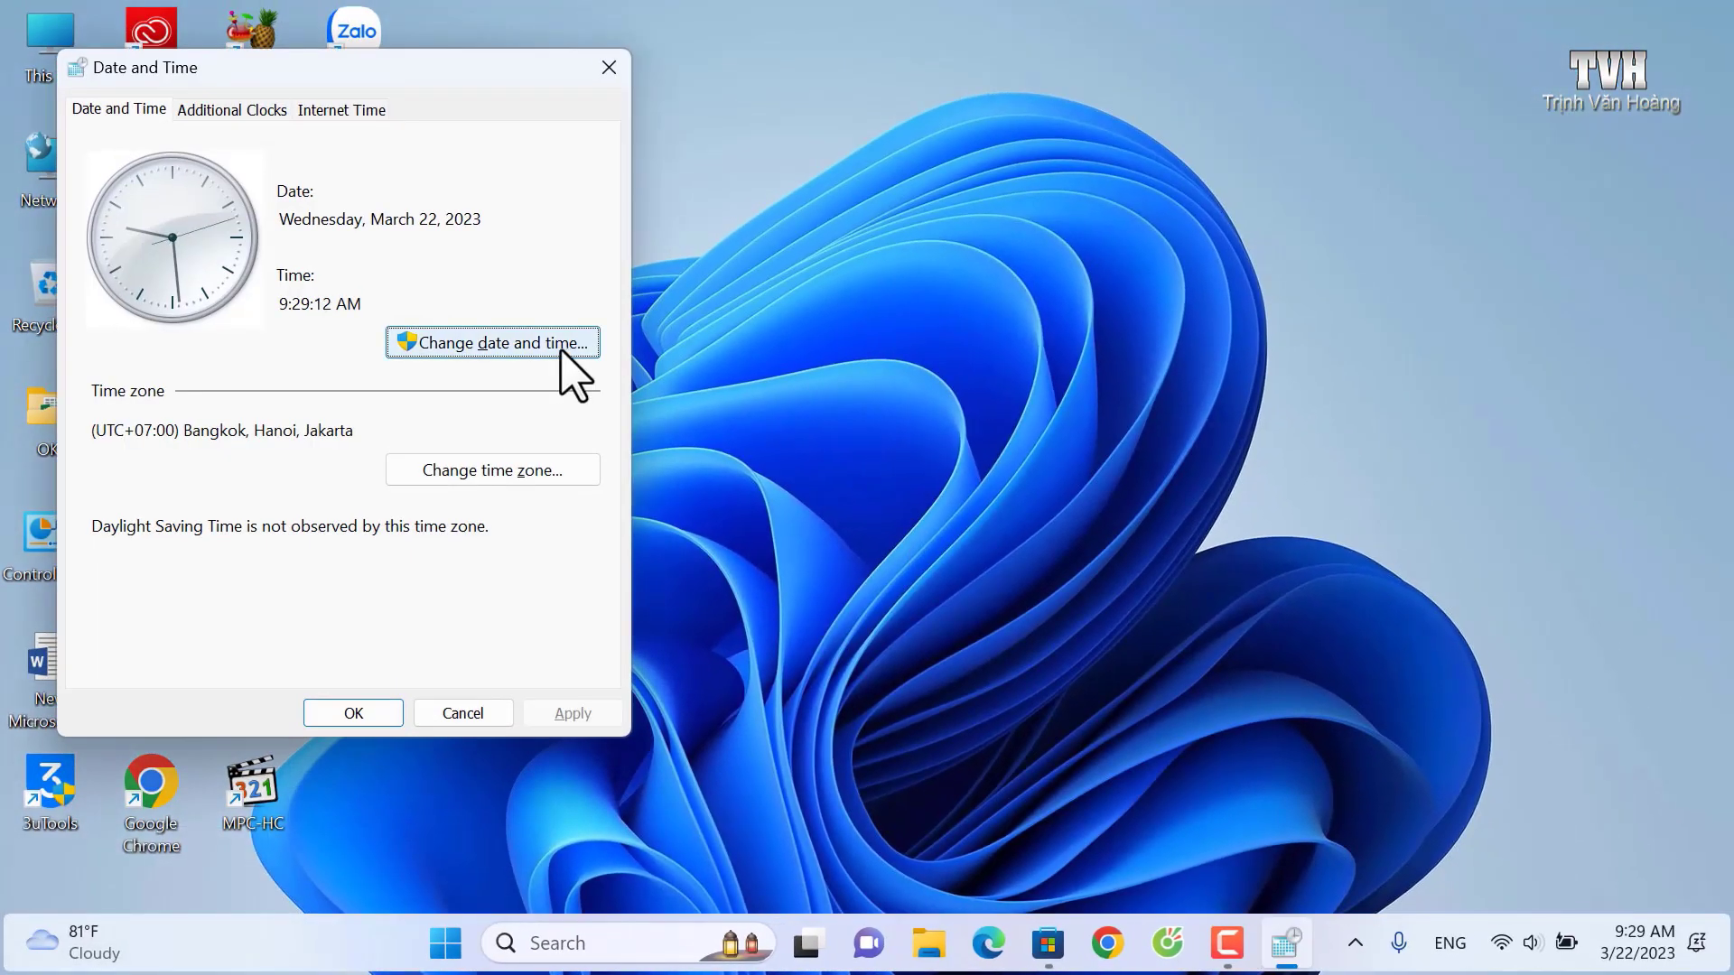
# Step: View the date and time change settings and the time zone settings without changing anything, and close Date and Time
pyautogui.click(546, 347)
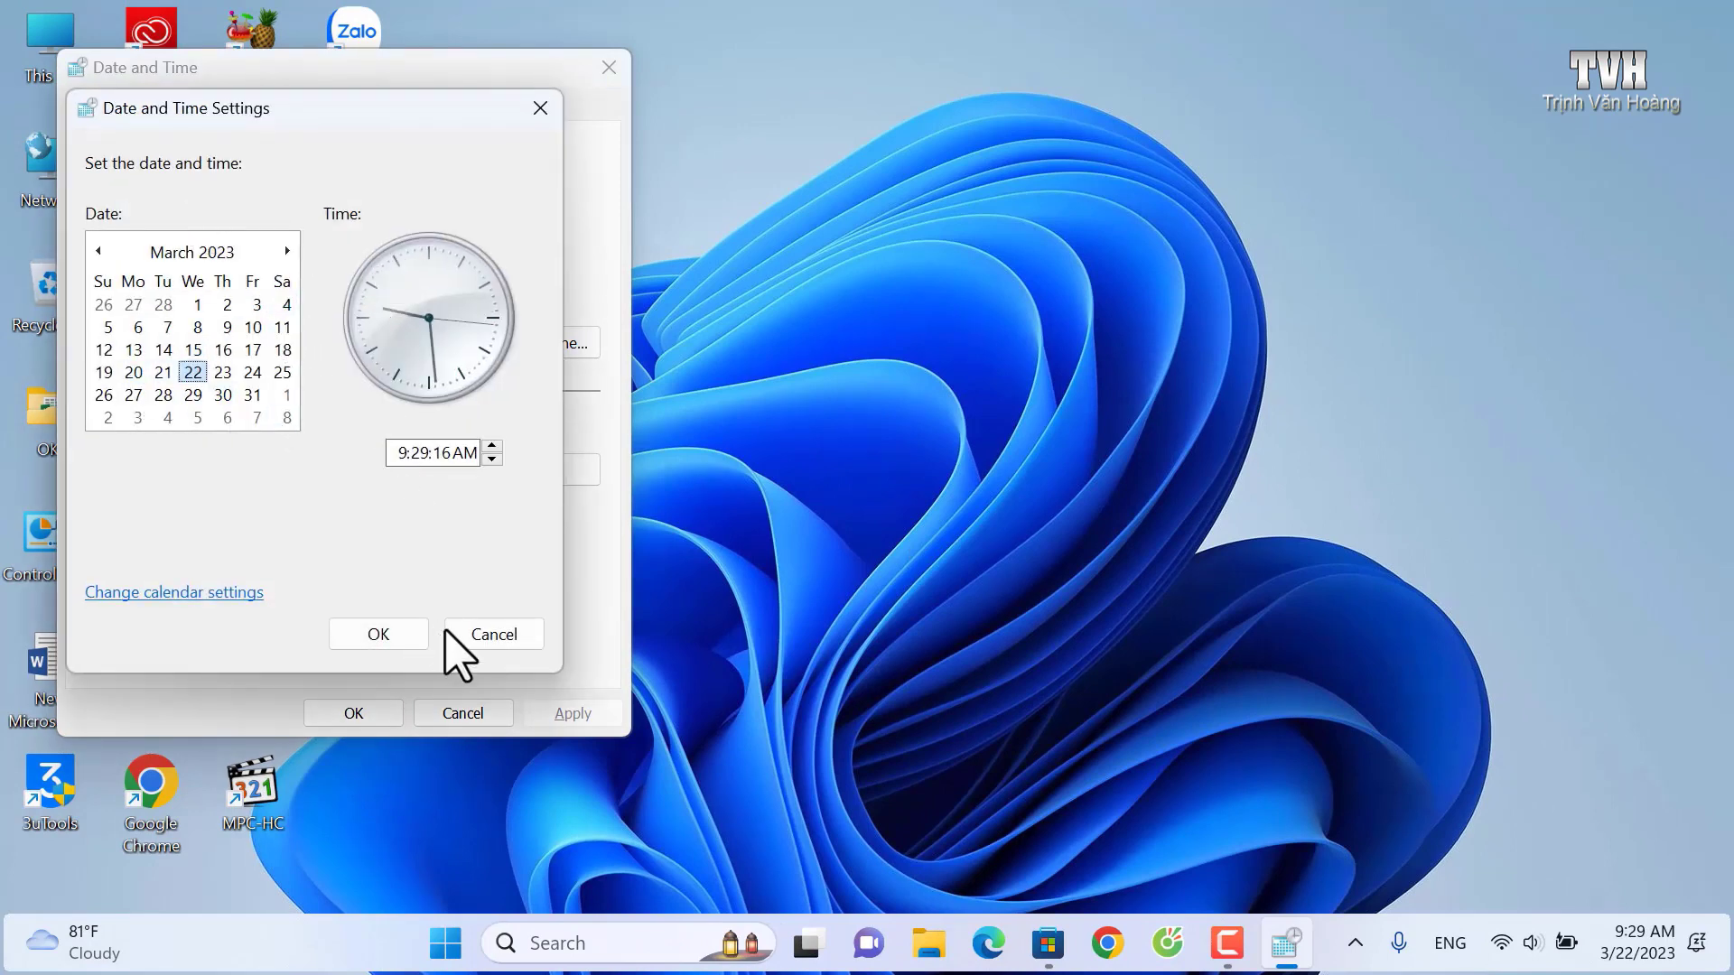
pyautogui.click(497, 635)
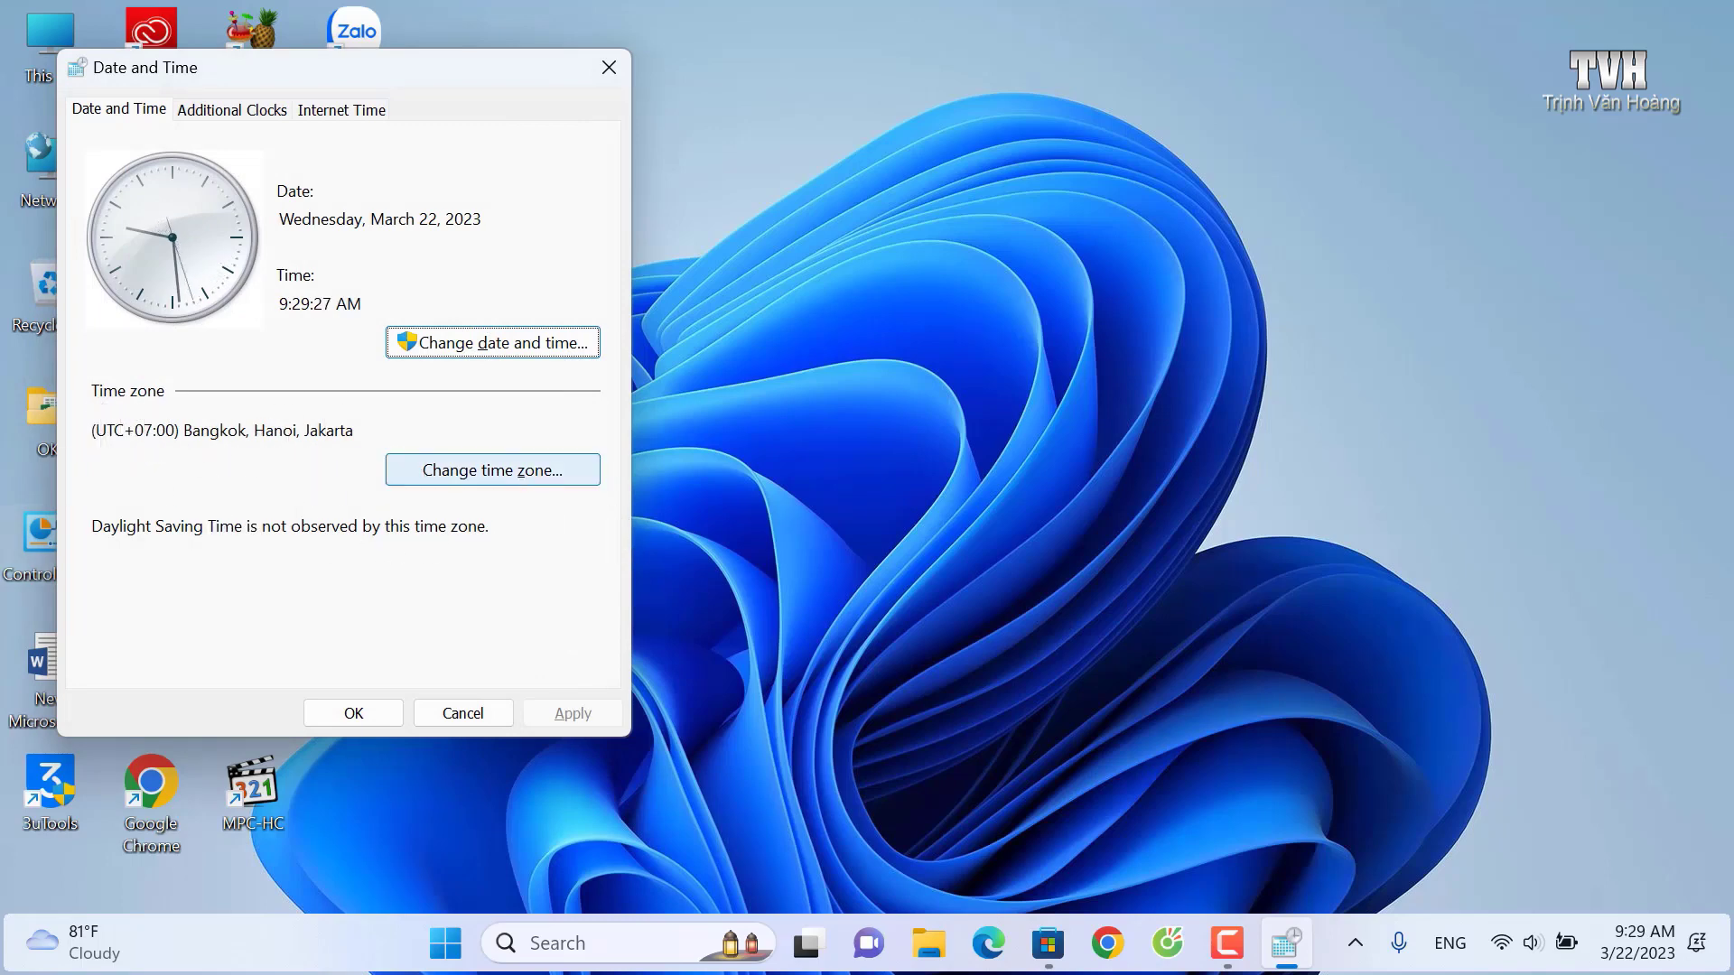
pyautogui.click(572, 471)
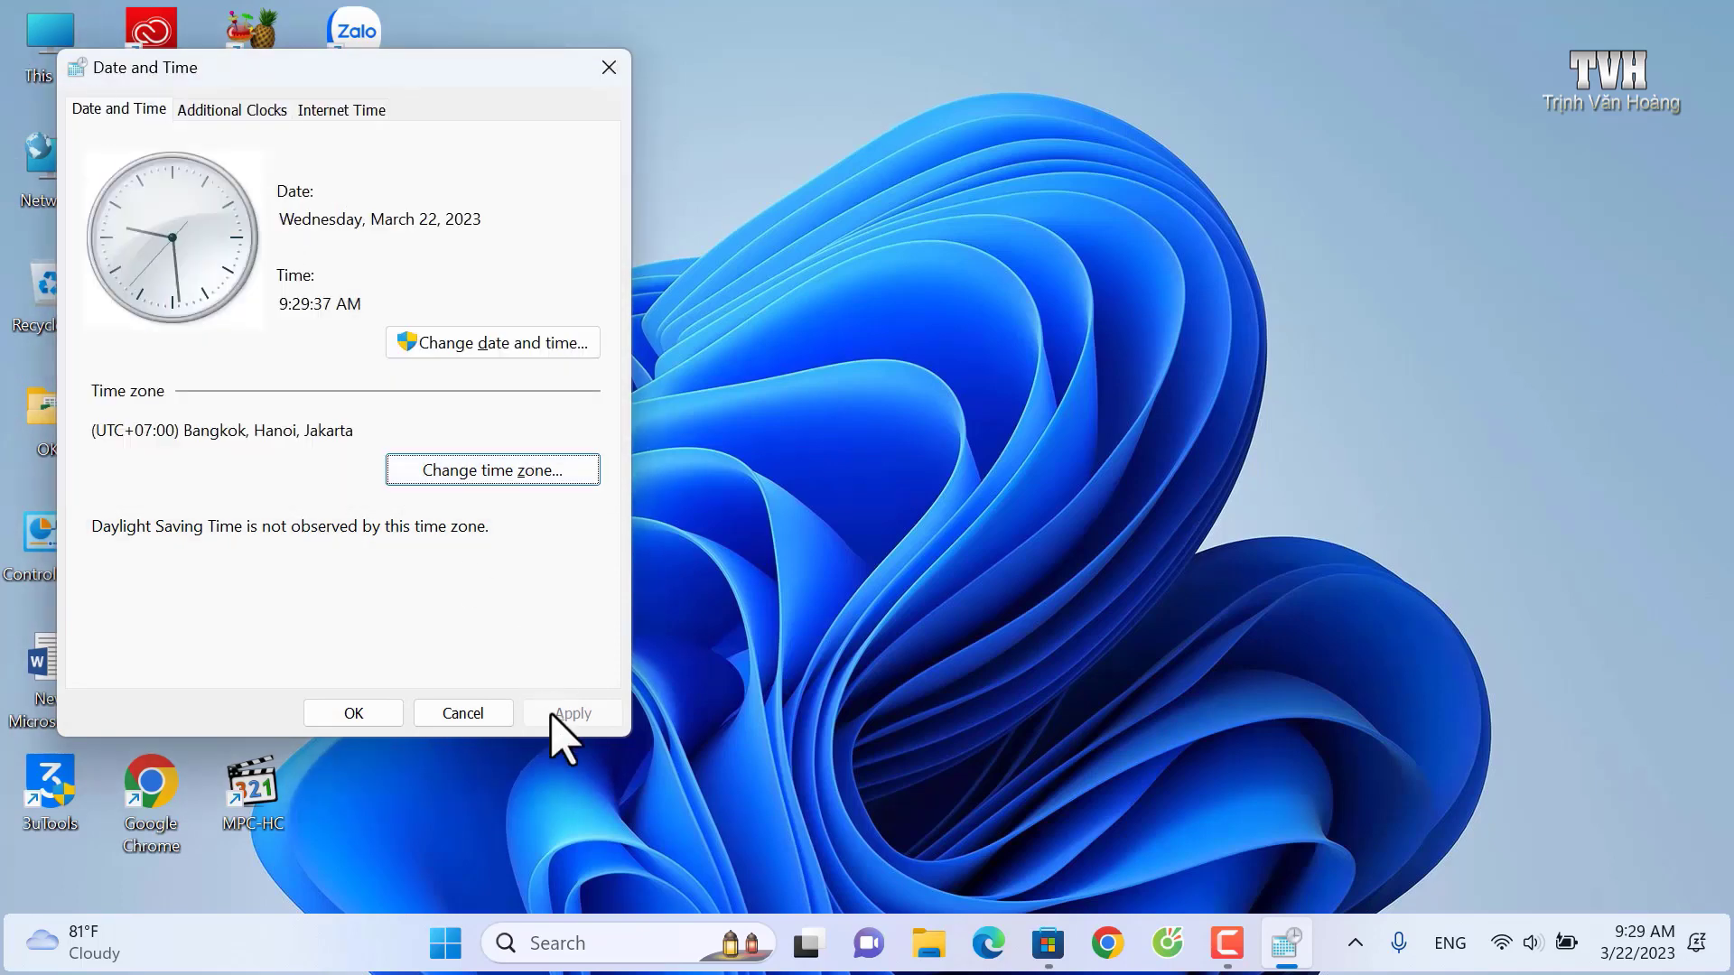
pyautogui.click(495, 713)
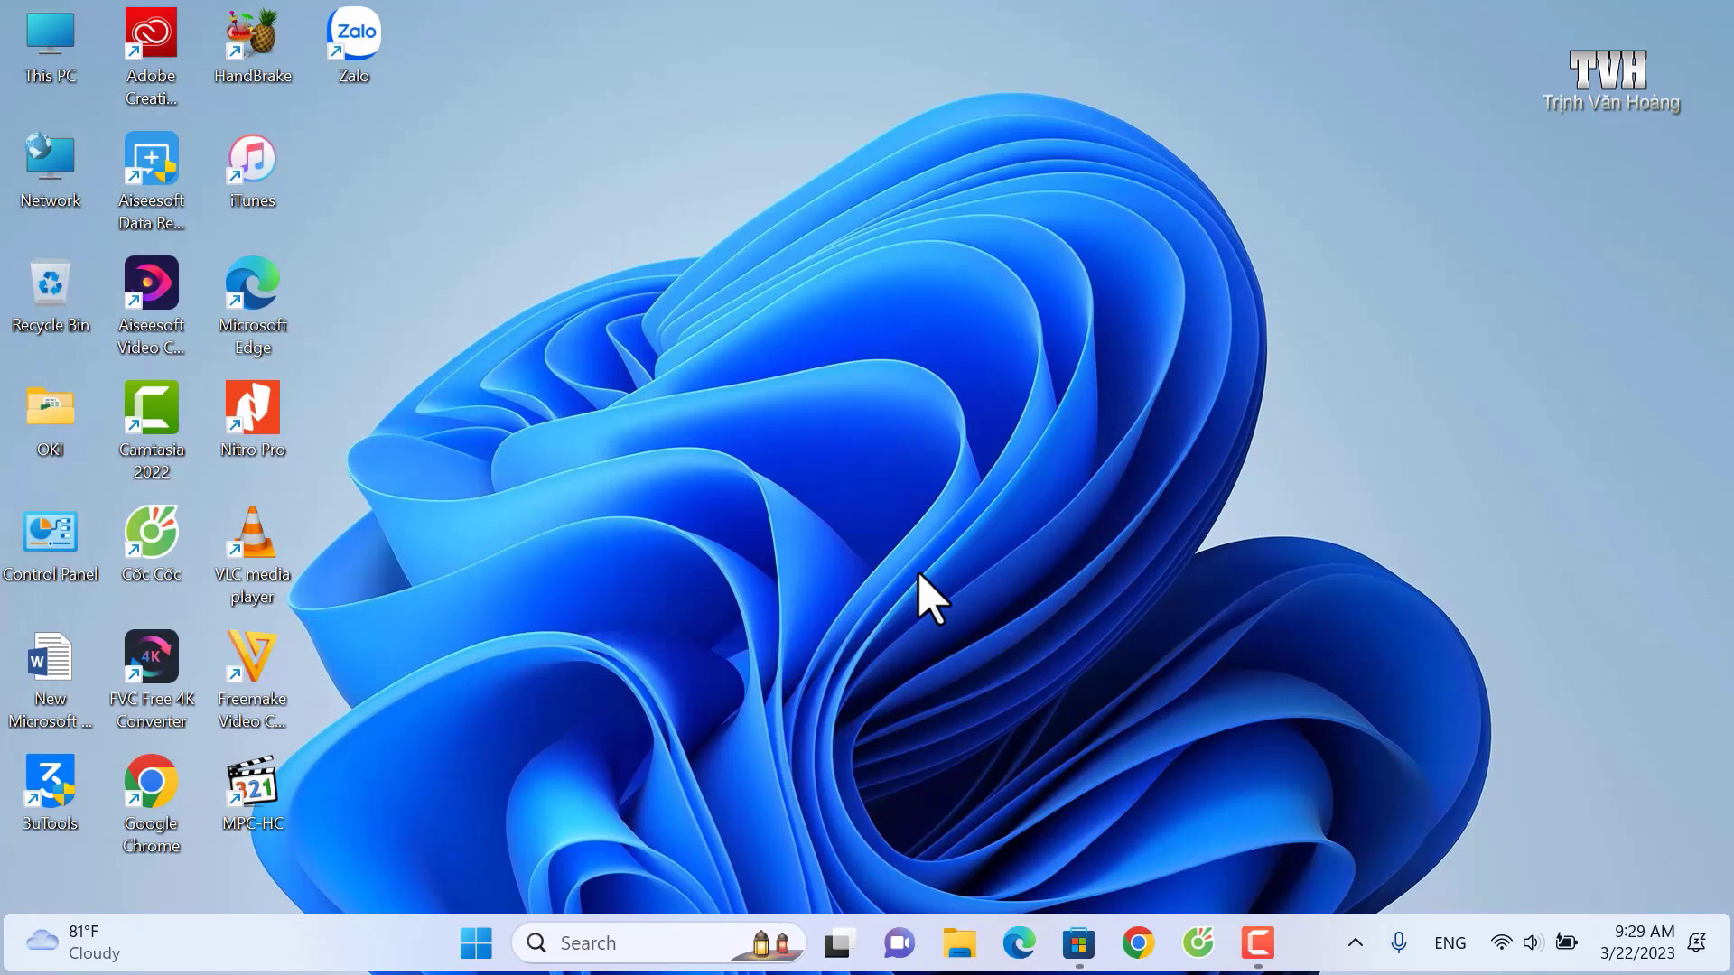
# Step: Open the Sound dialog with the Run command mmsys.cpl to view the playback devices, and close it
pyautogui.press('super+r')
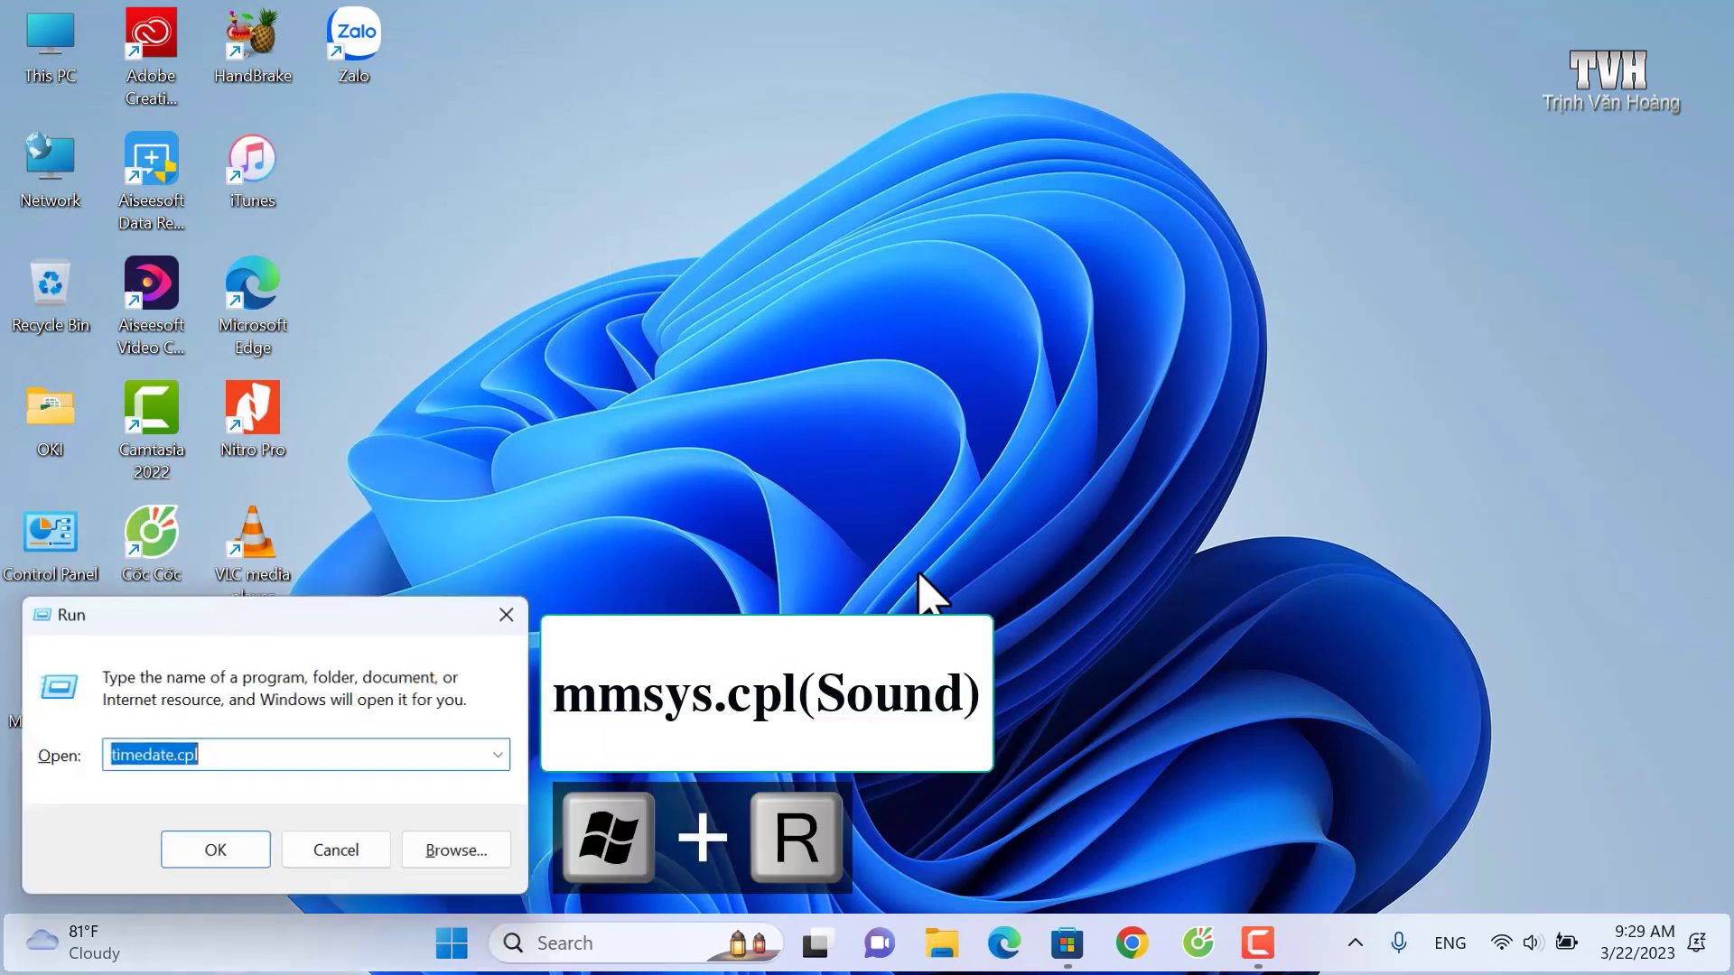
pyautogui.press('BackSpace')
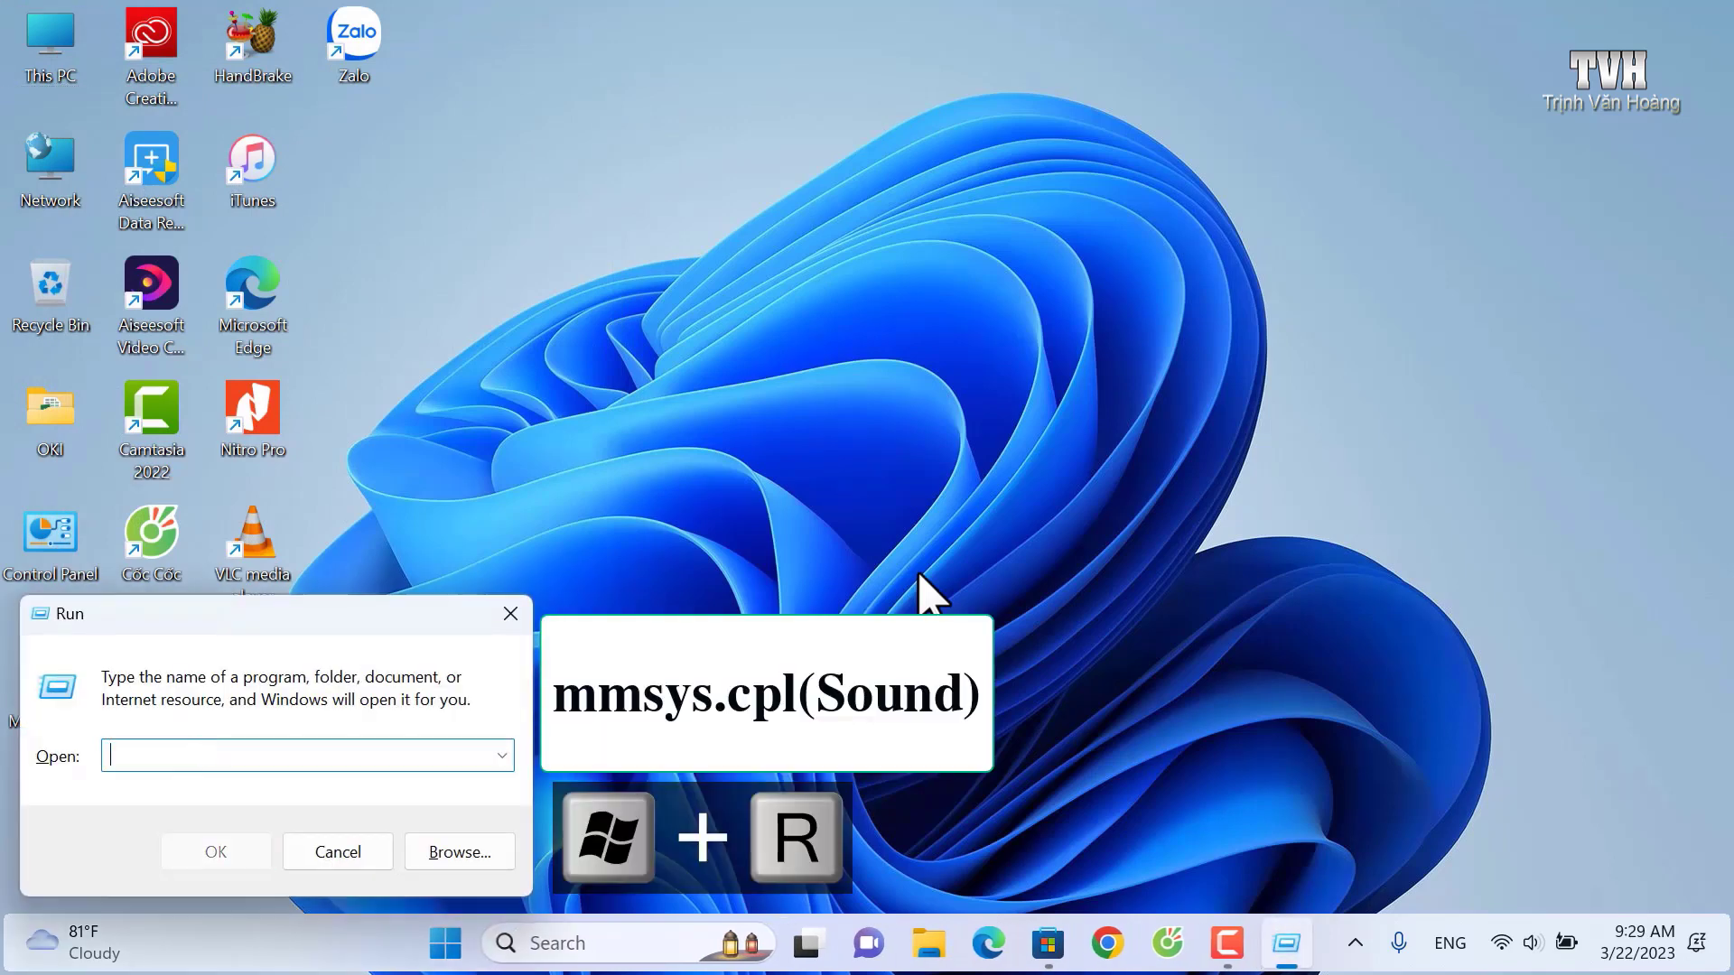
pyautogui.write('mm')
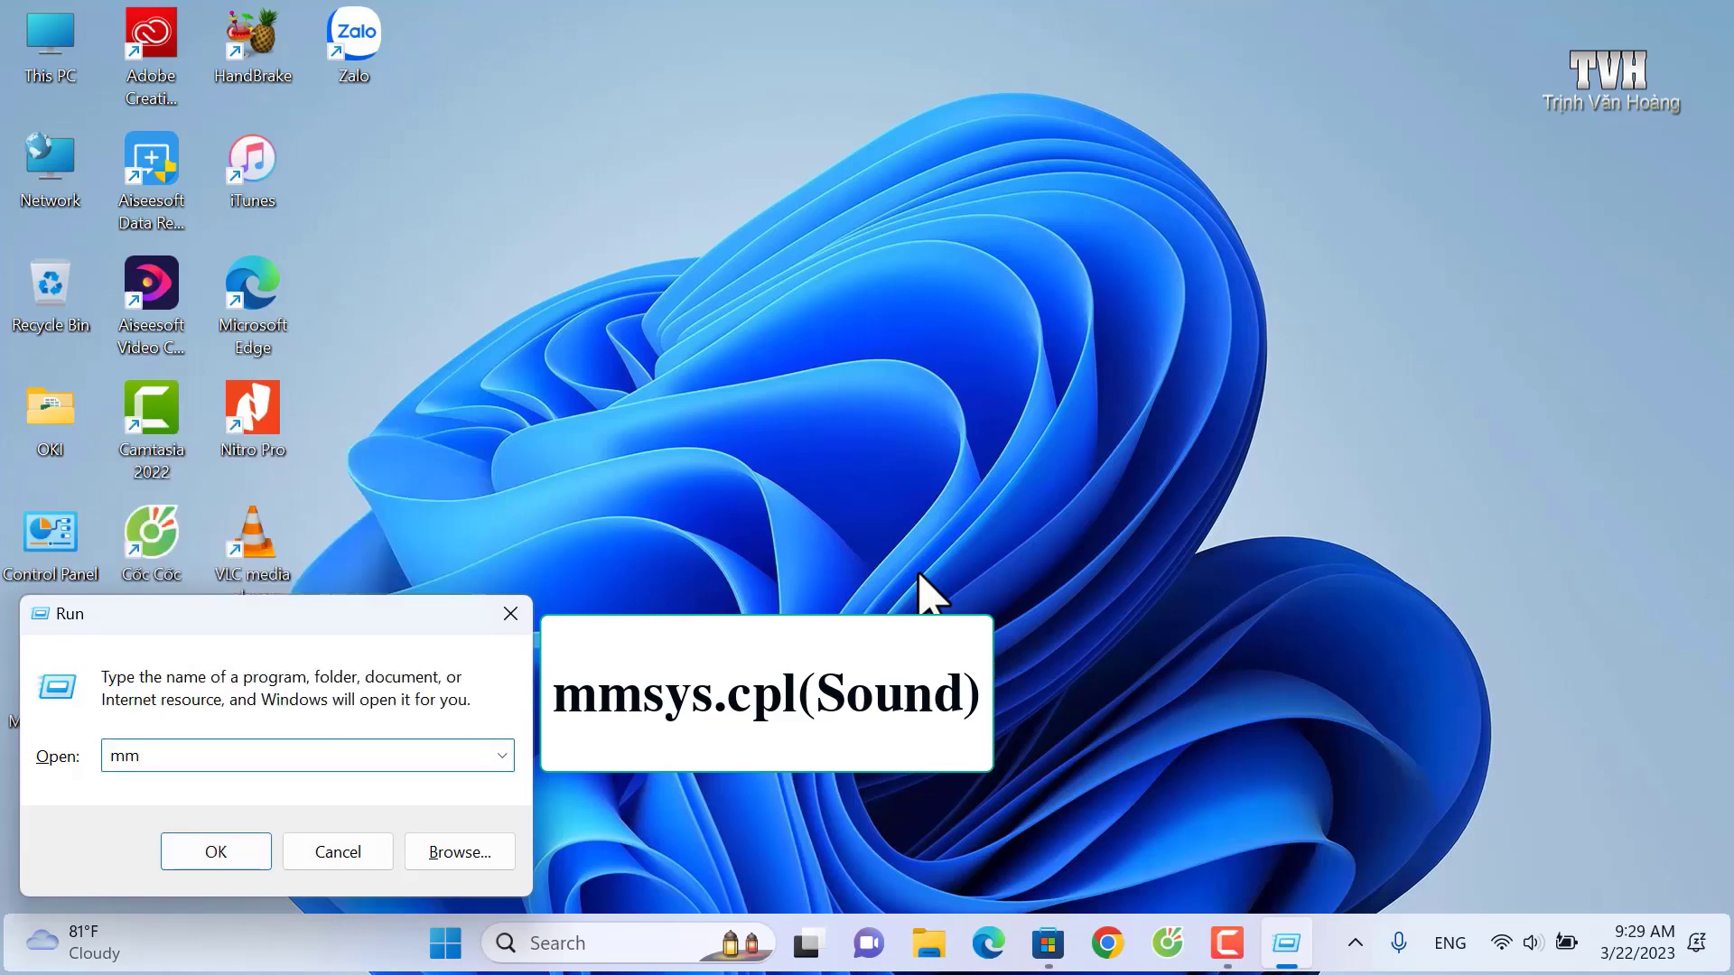
pyautogui.write('sys')
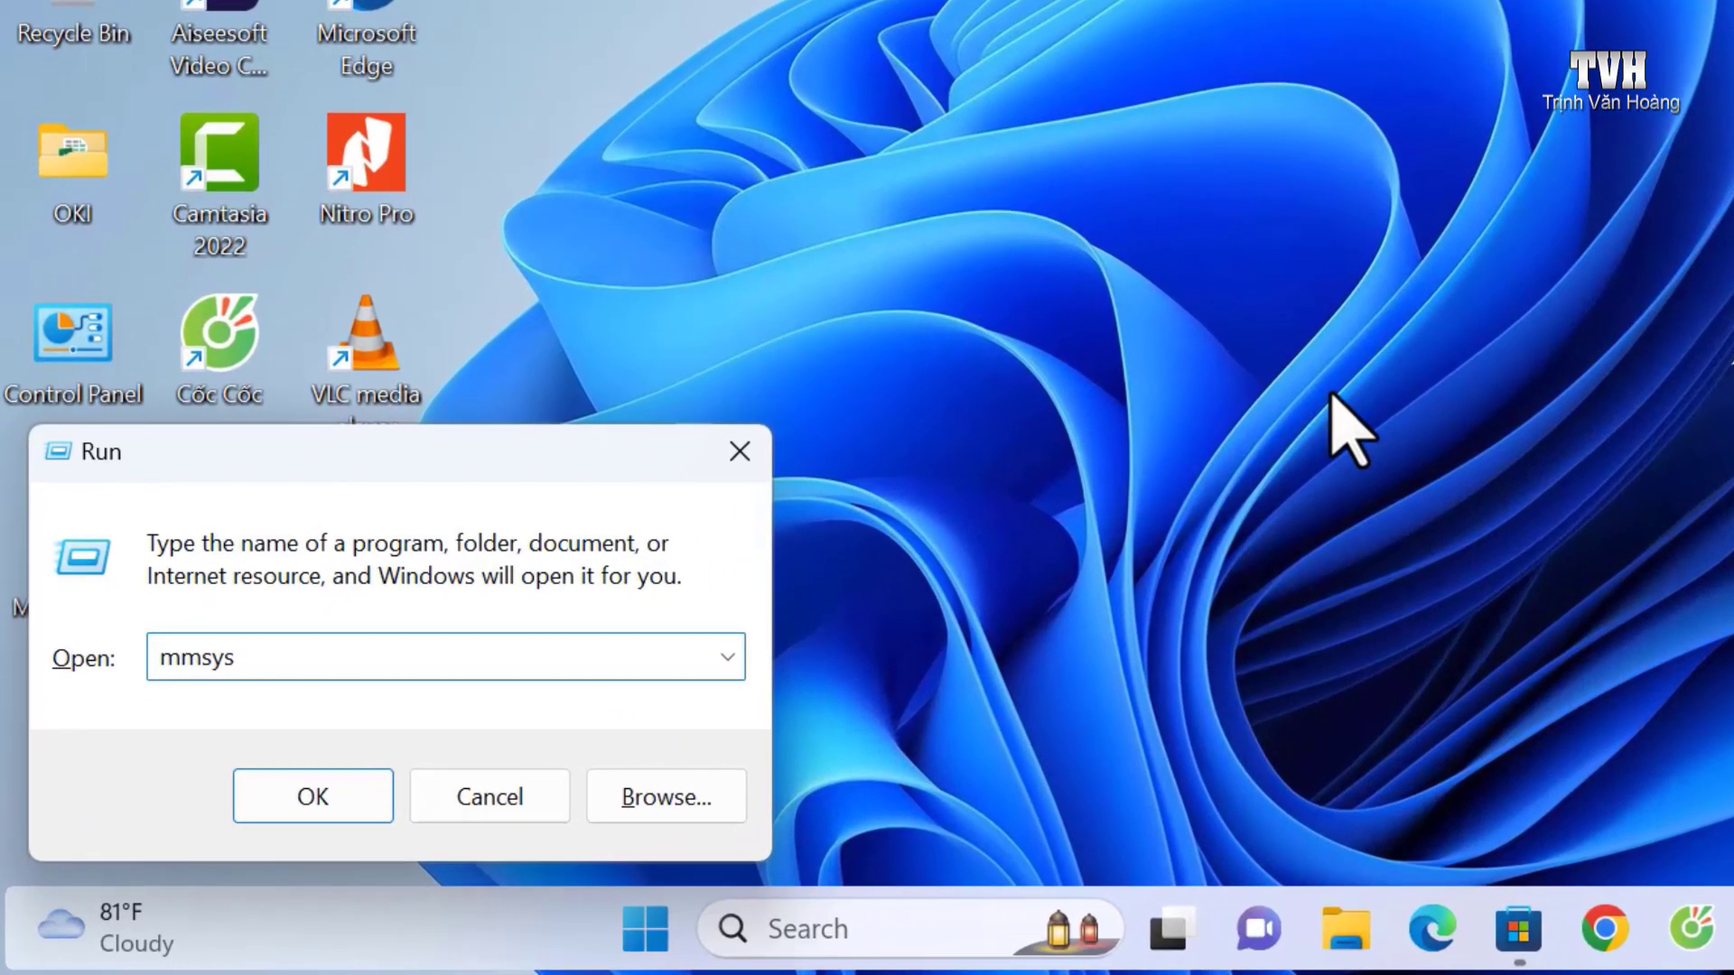
pyautogui.write('.cpl')
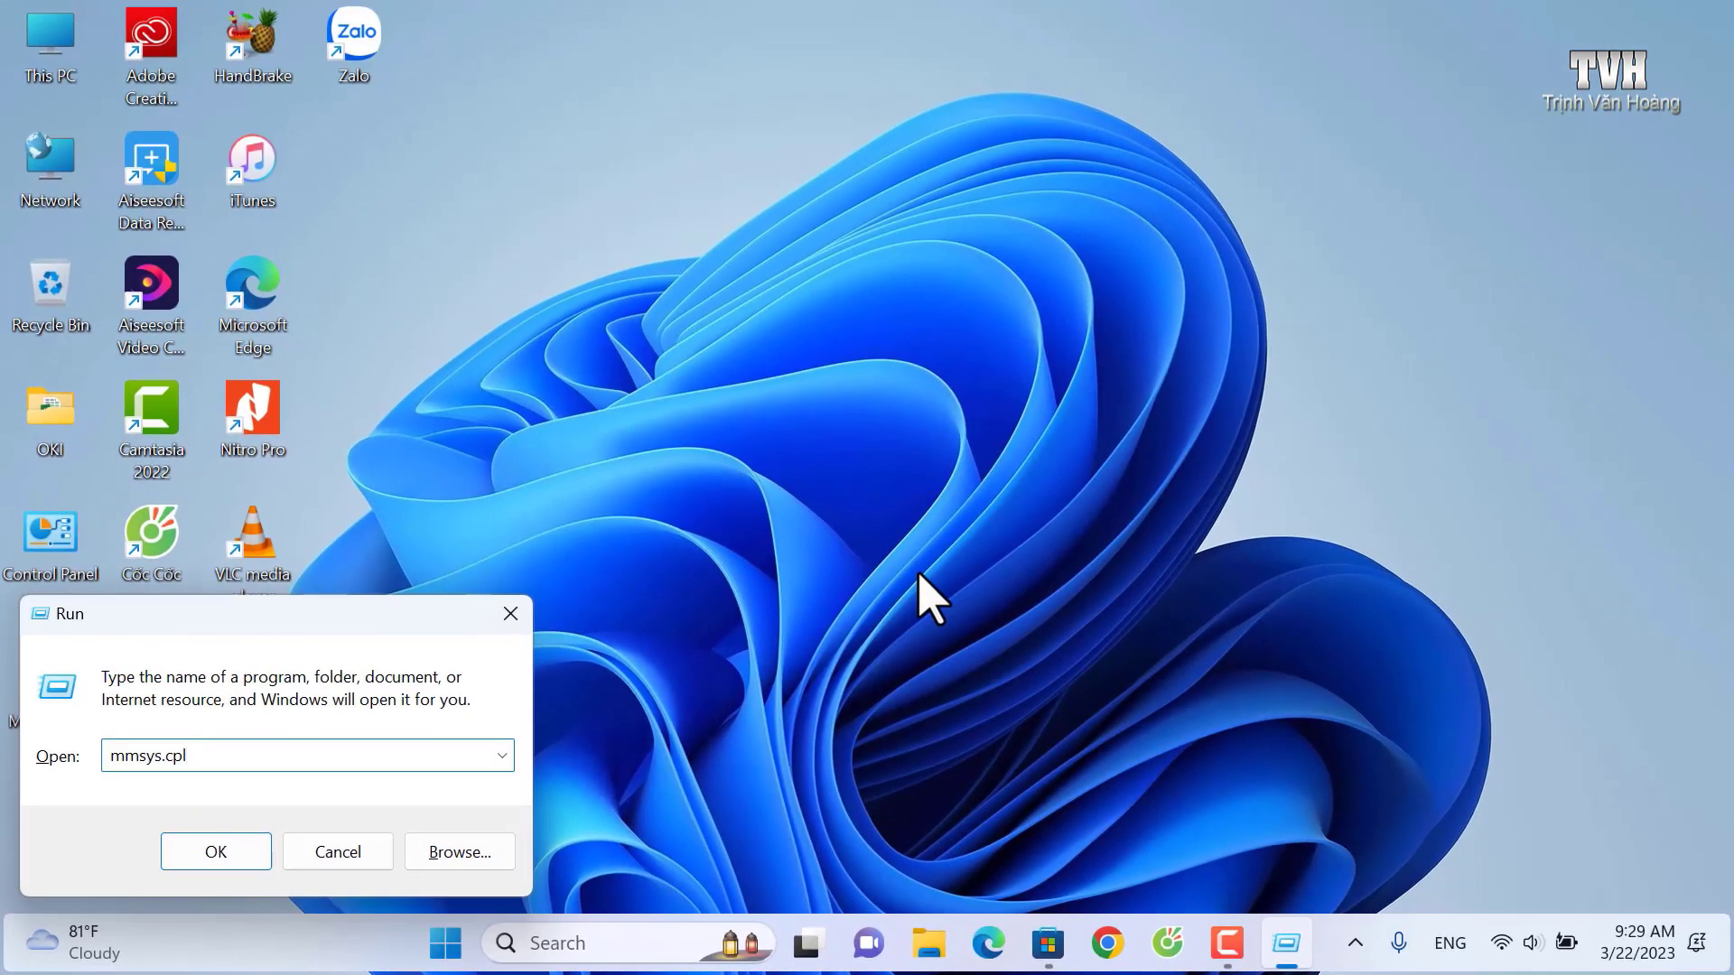
pyautogui.press('Return')
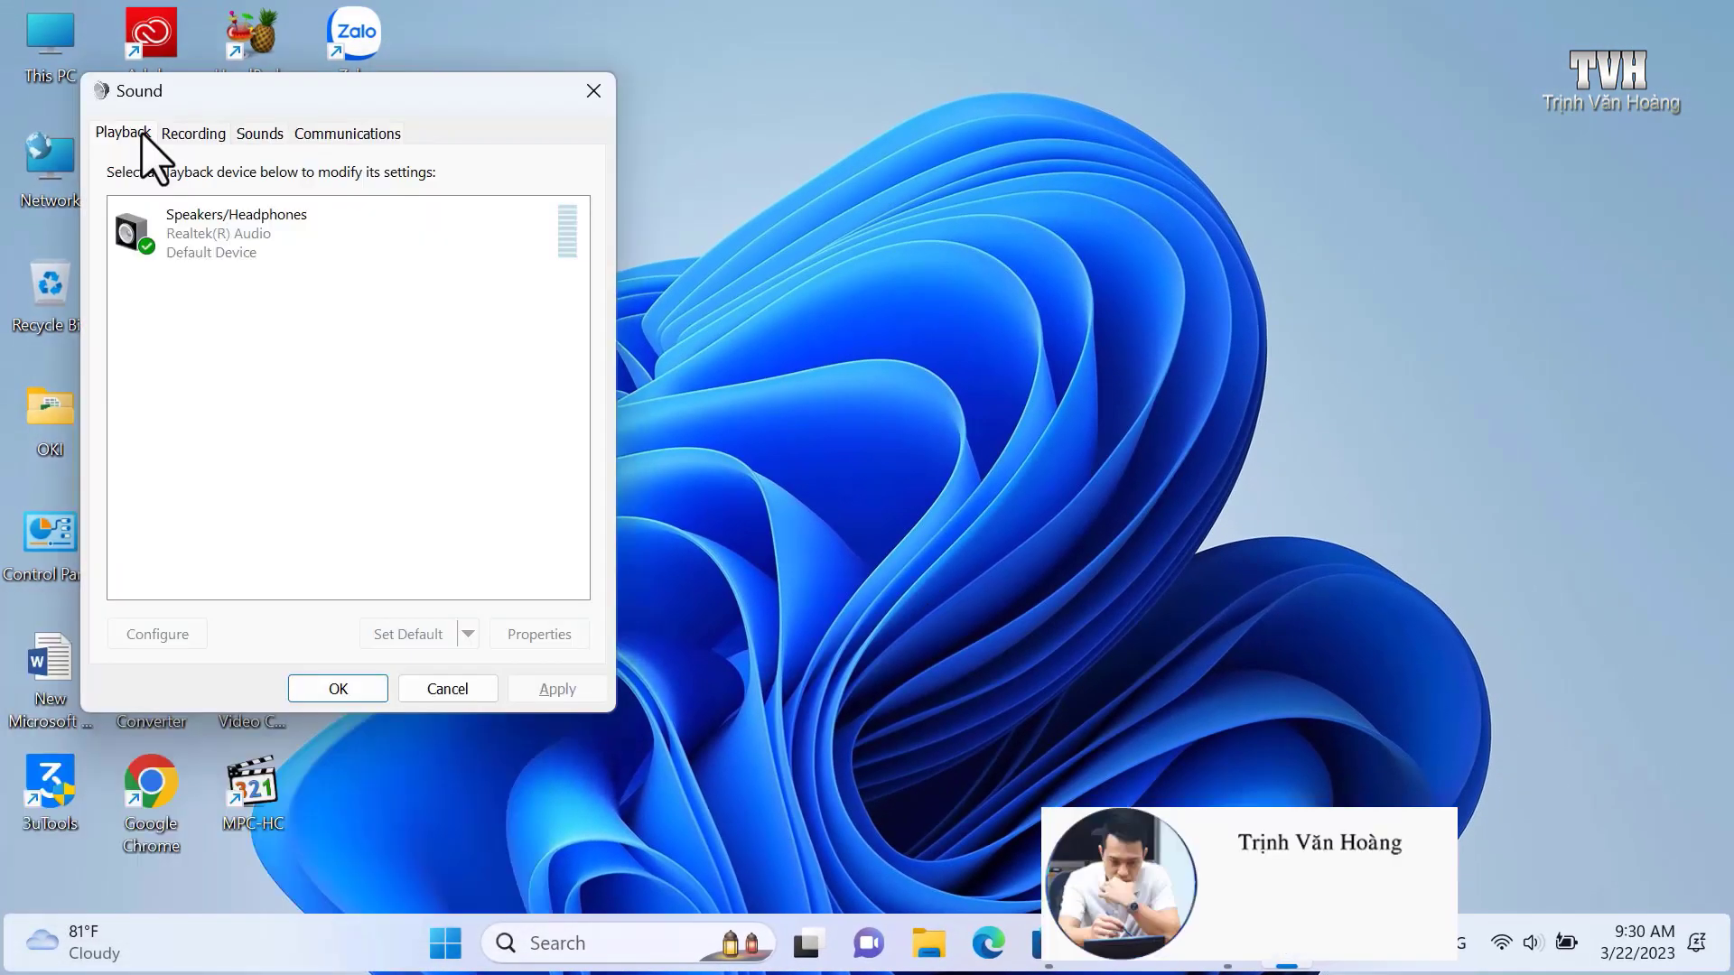
pyautogui.click(462, 695)
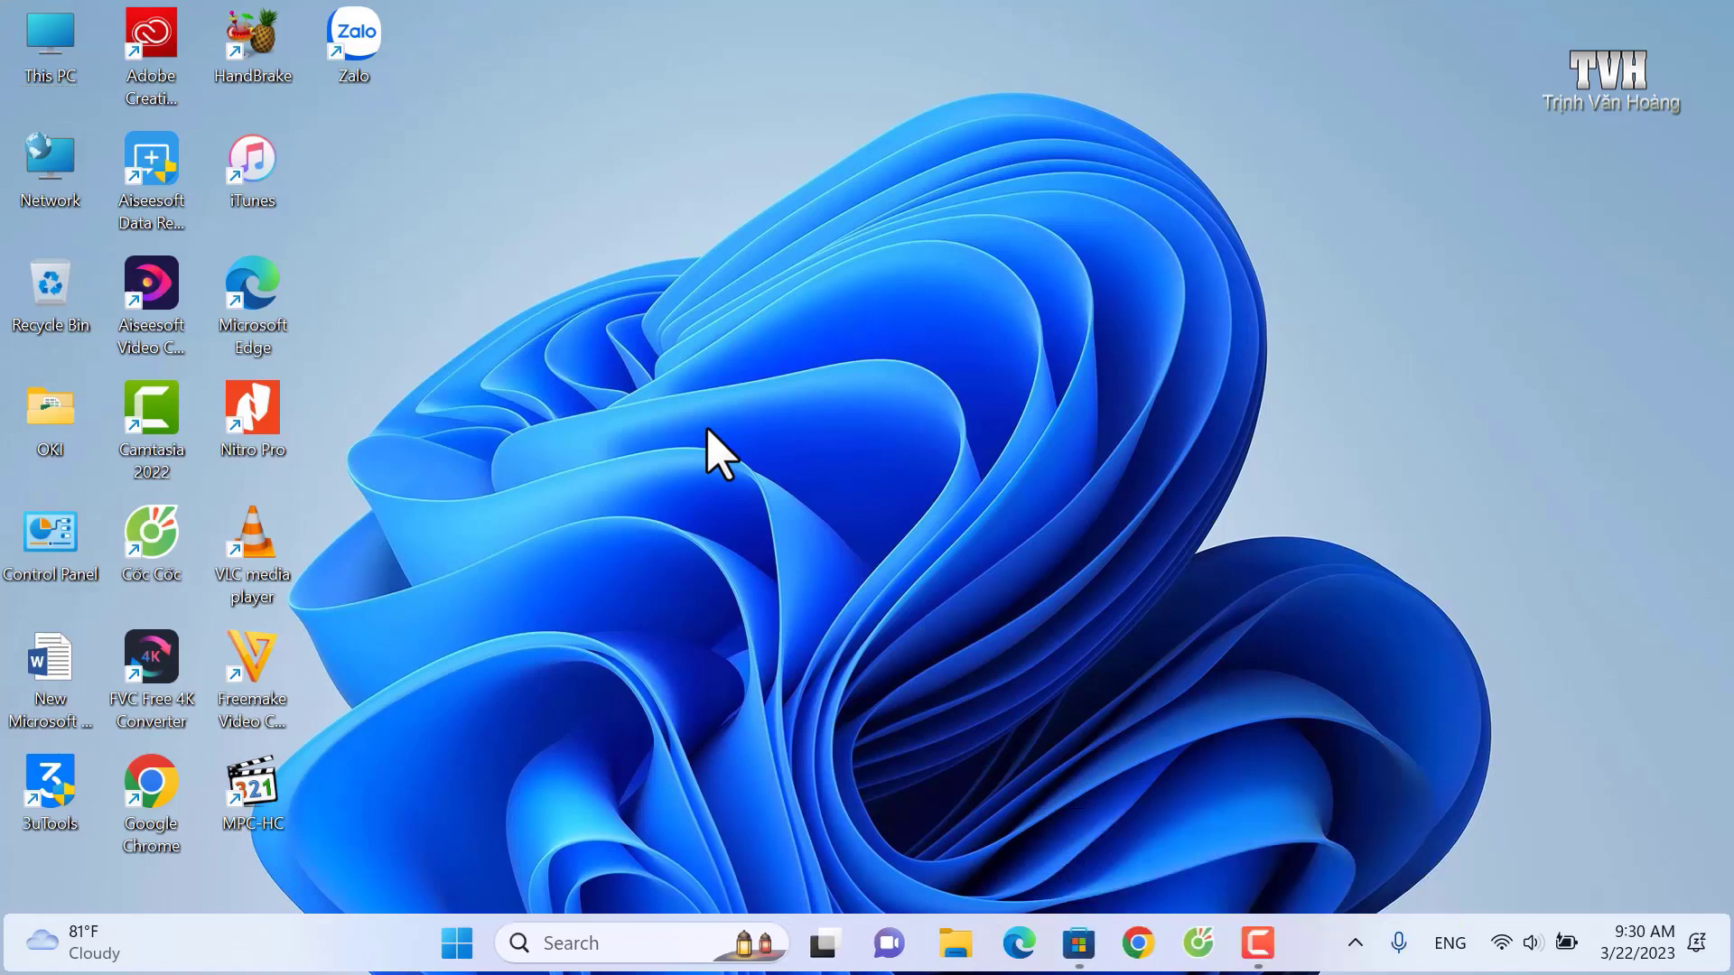
# Step: Open the Display settings with the Run command desk.cpl and look through the page down to the related settings
pyautogui.press('super+r')
pyautogui.write('des')
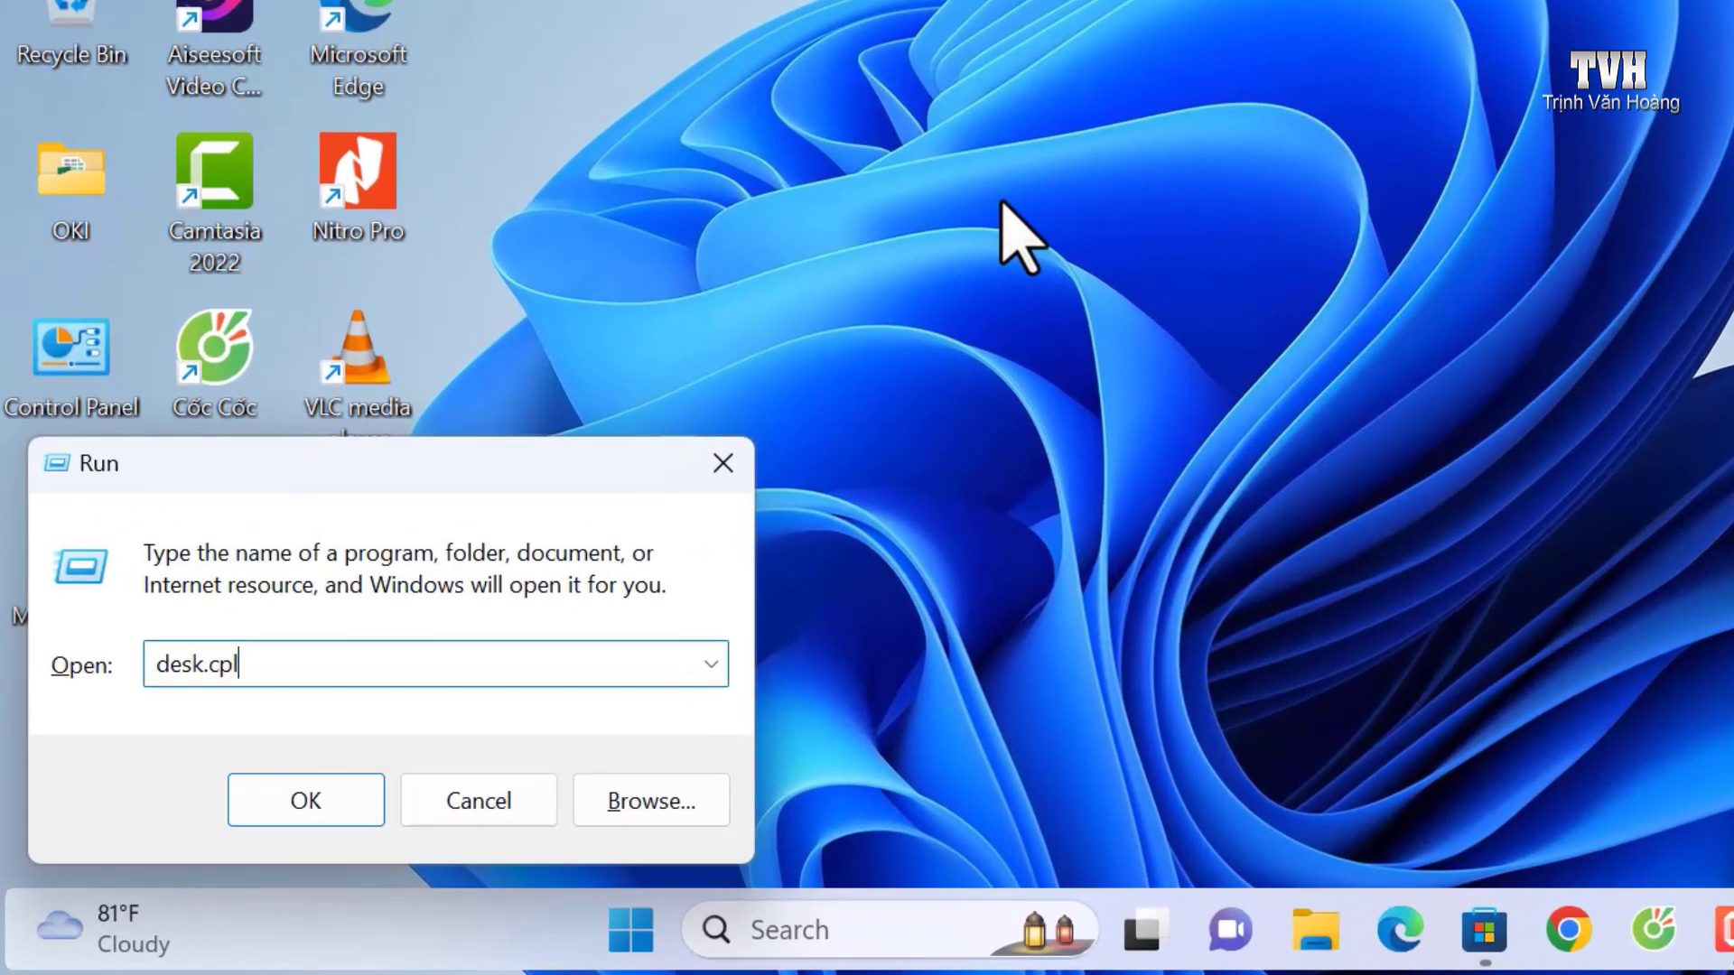
pyautogui.press('Return')
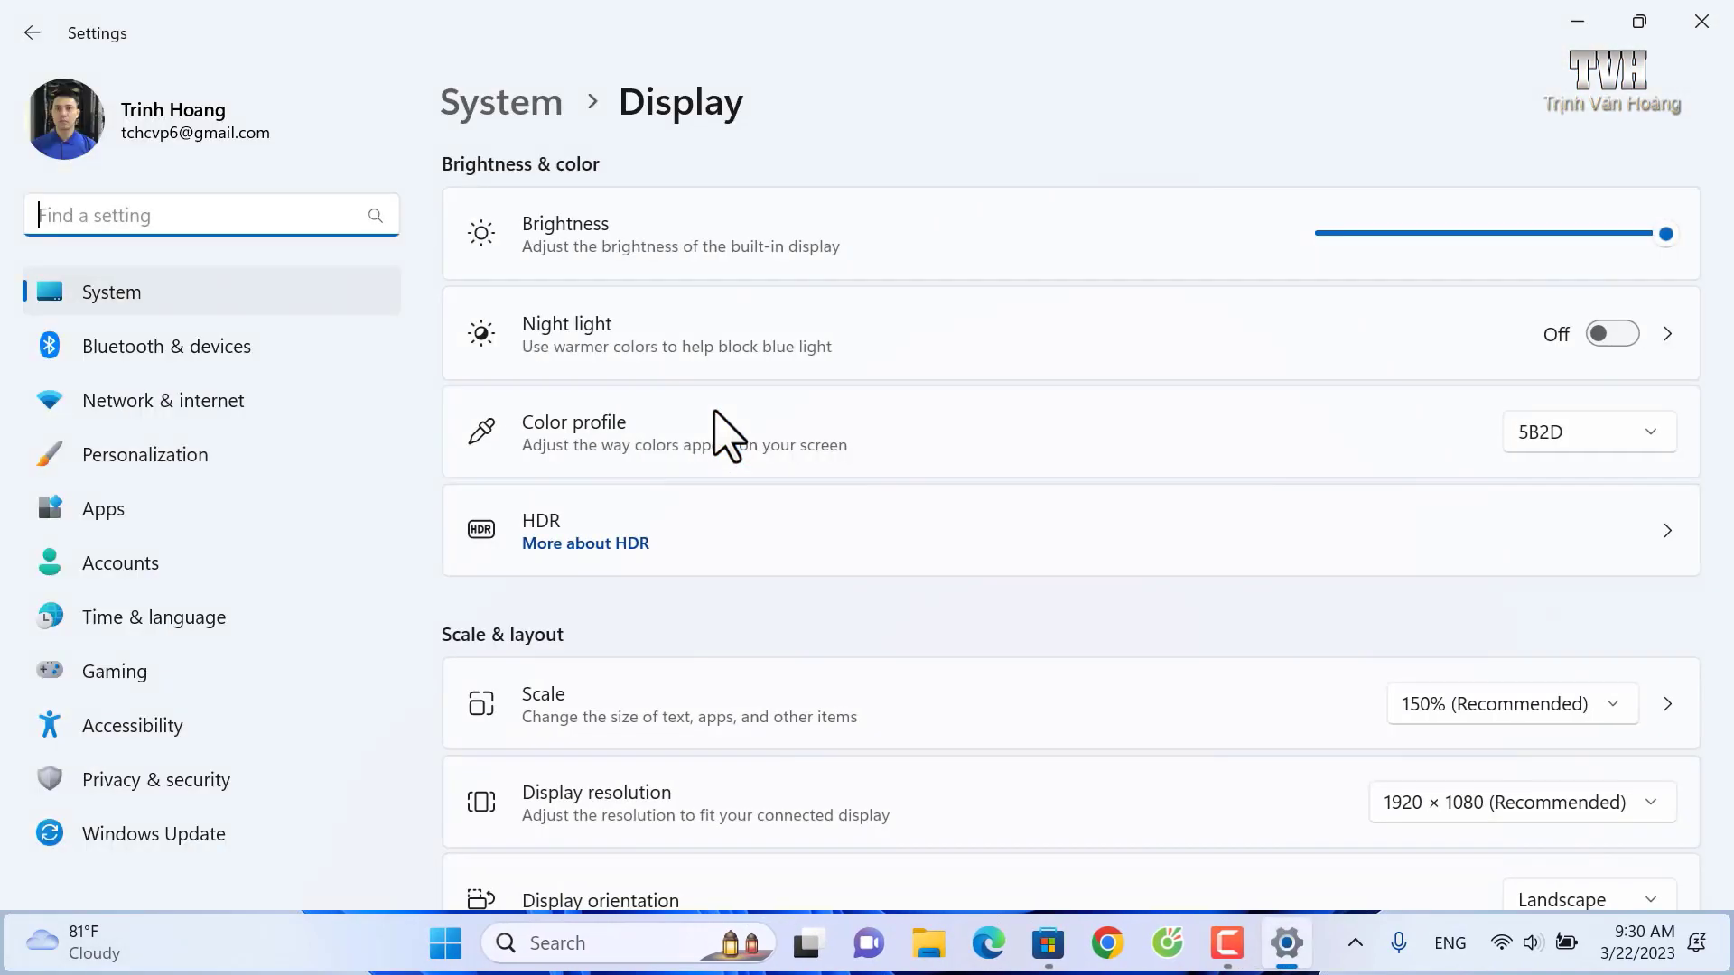
pyautogui.scroll(-6, 717, 434)
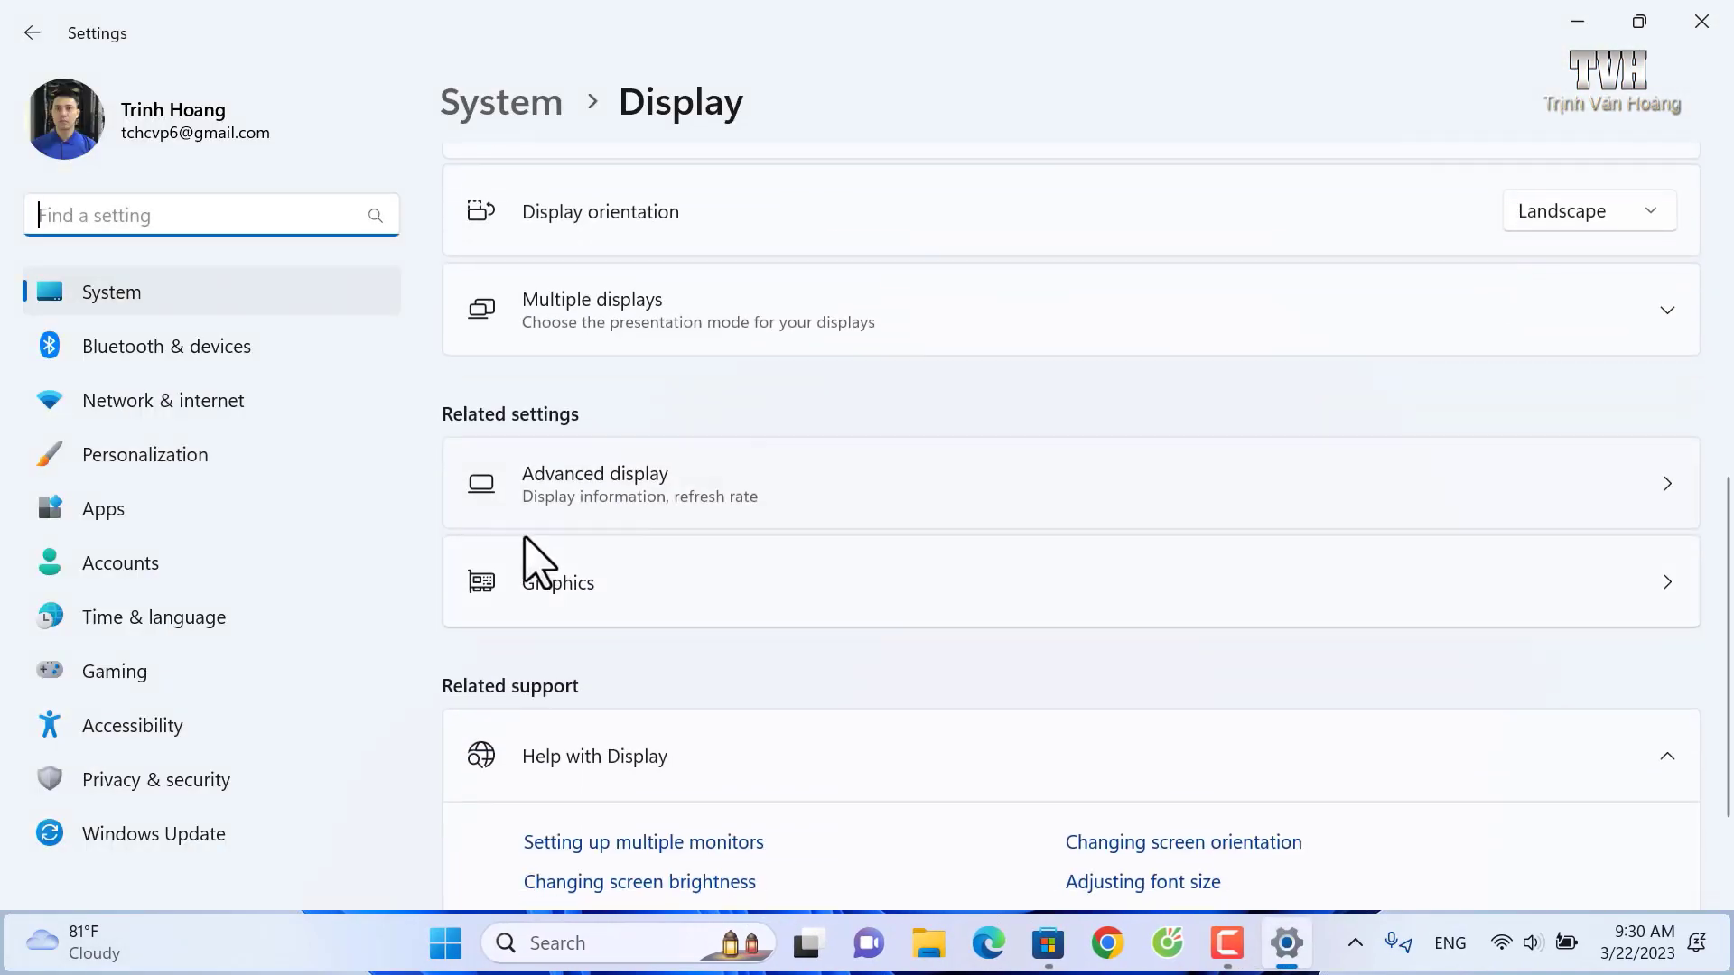
# Step: View the System, Apps, Accounts, Time & language, Accessibility, Privacy & security and Windows Update pages, and close Settings
pyautogui.click(171, 305)
pyautogui.click(128, 522)
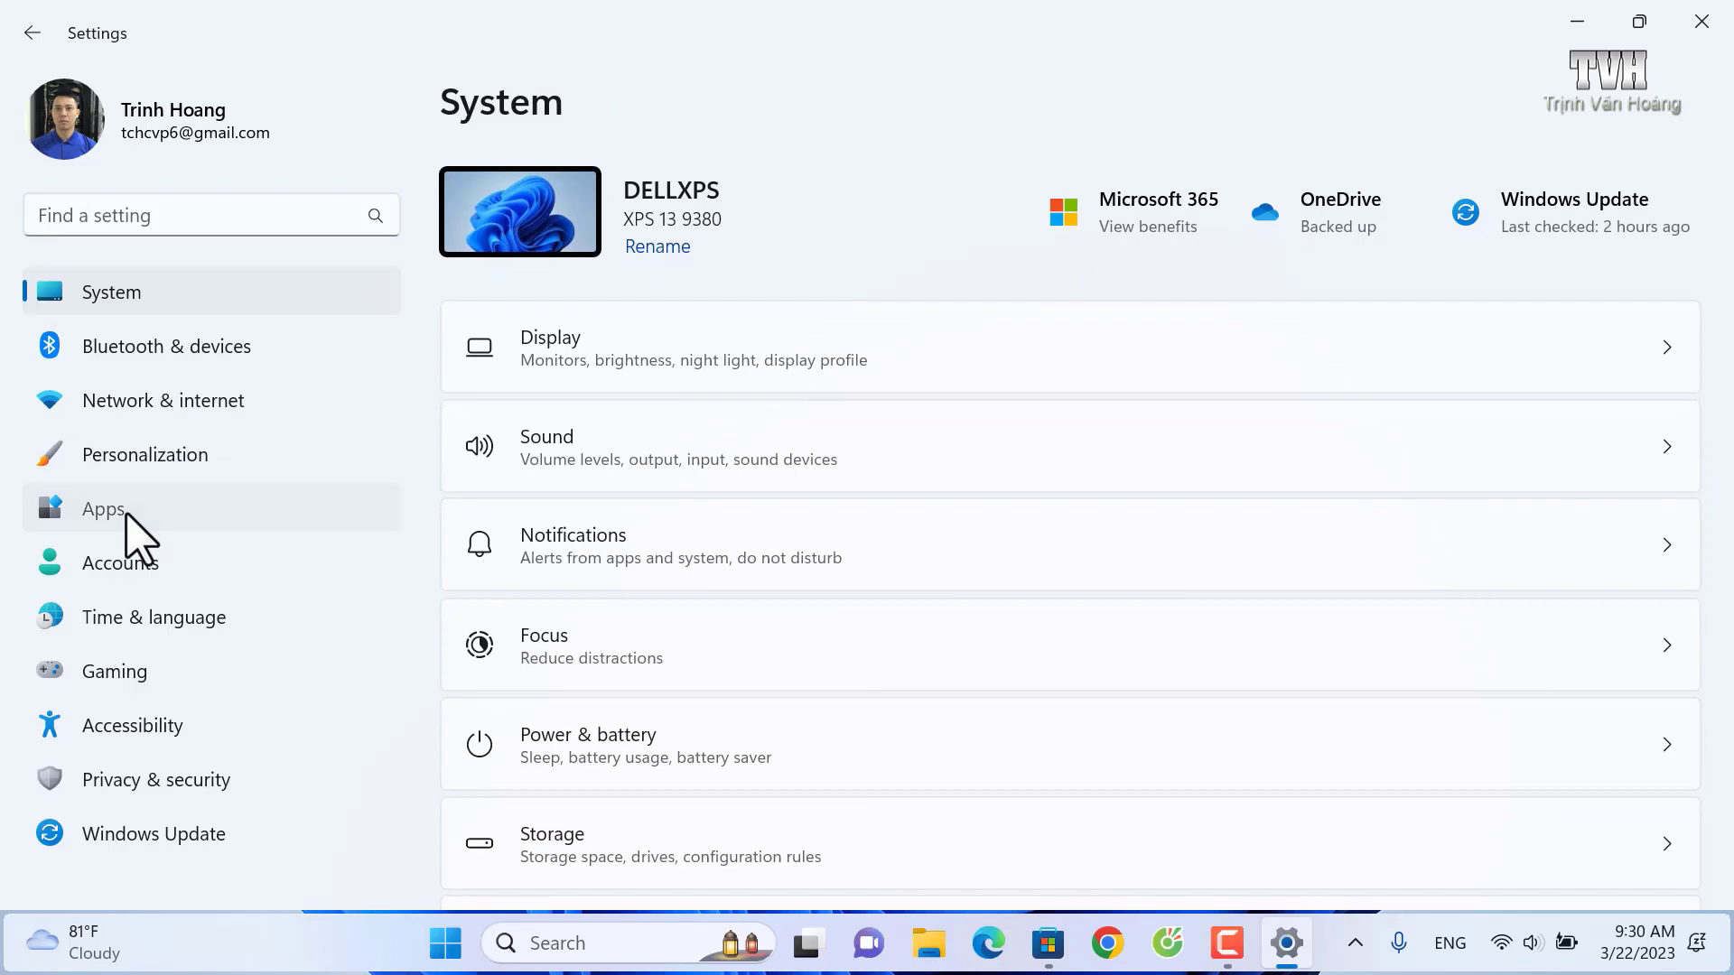
pyautogui.click(186, 563)
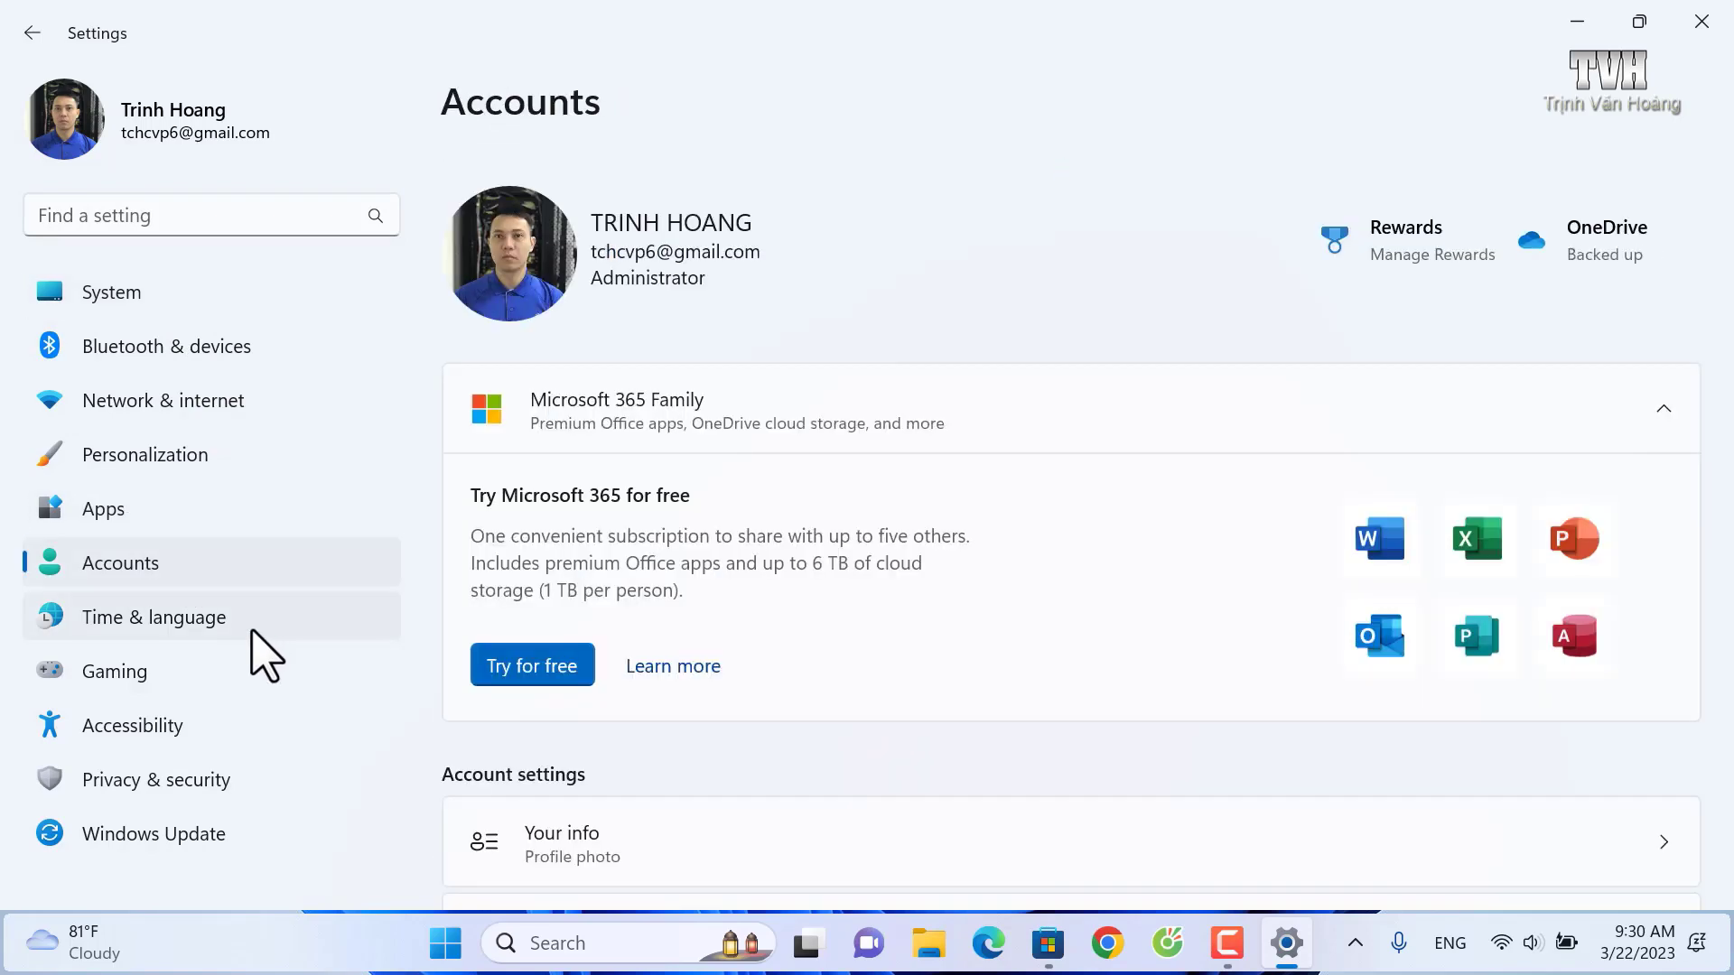
pyautogui.click(254, 634)
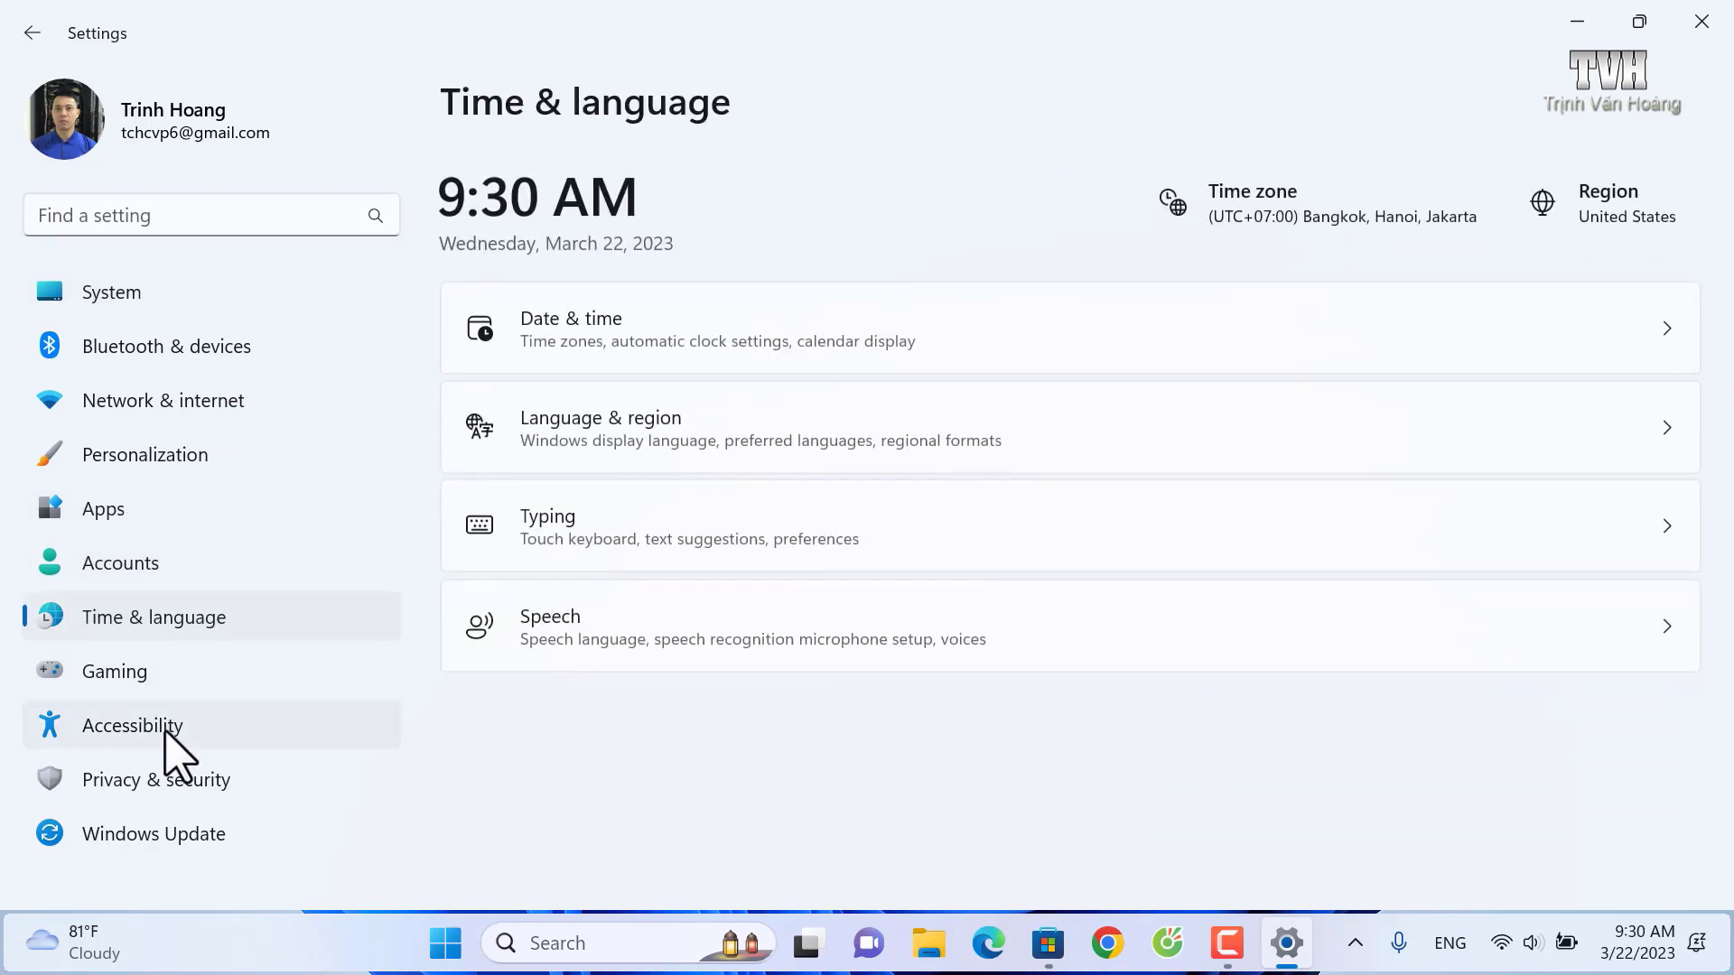
pyautogui.click(169, 734)
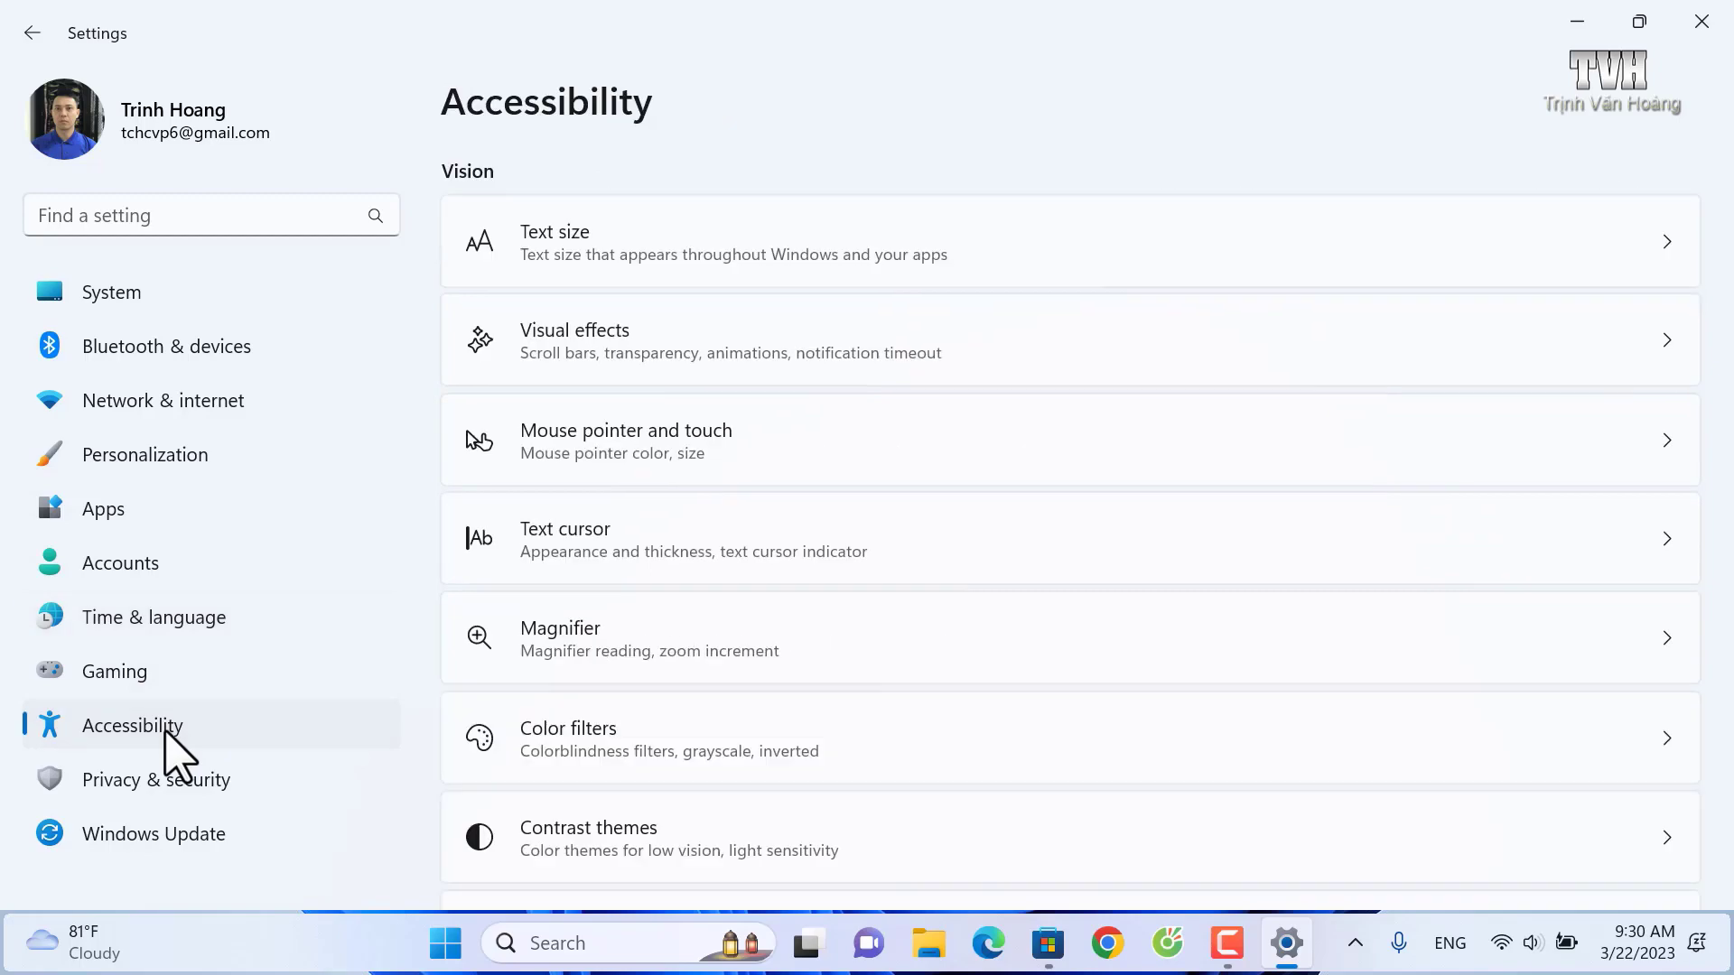
pyautogui.click(199, 787)
pyautogui.click(208, 835)
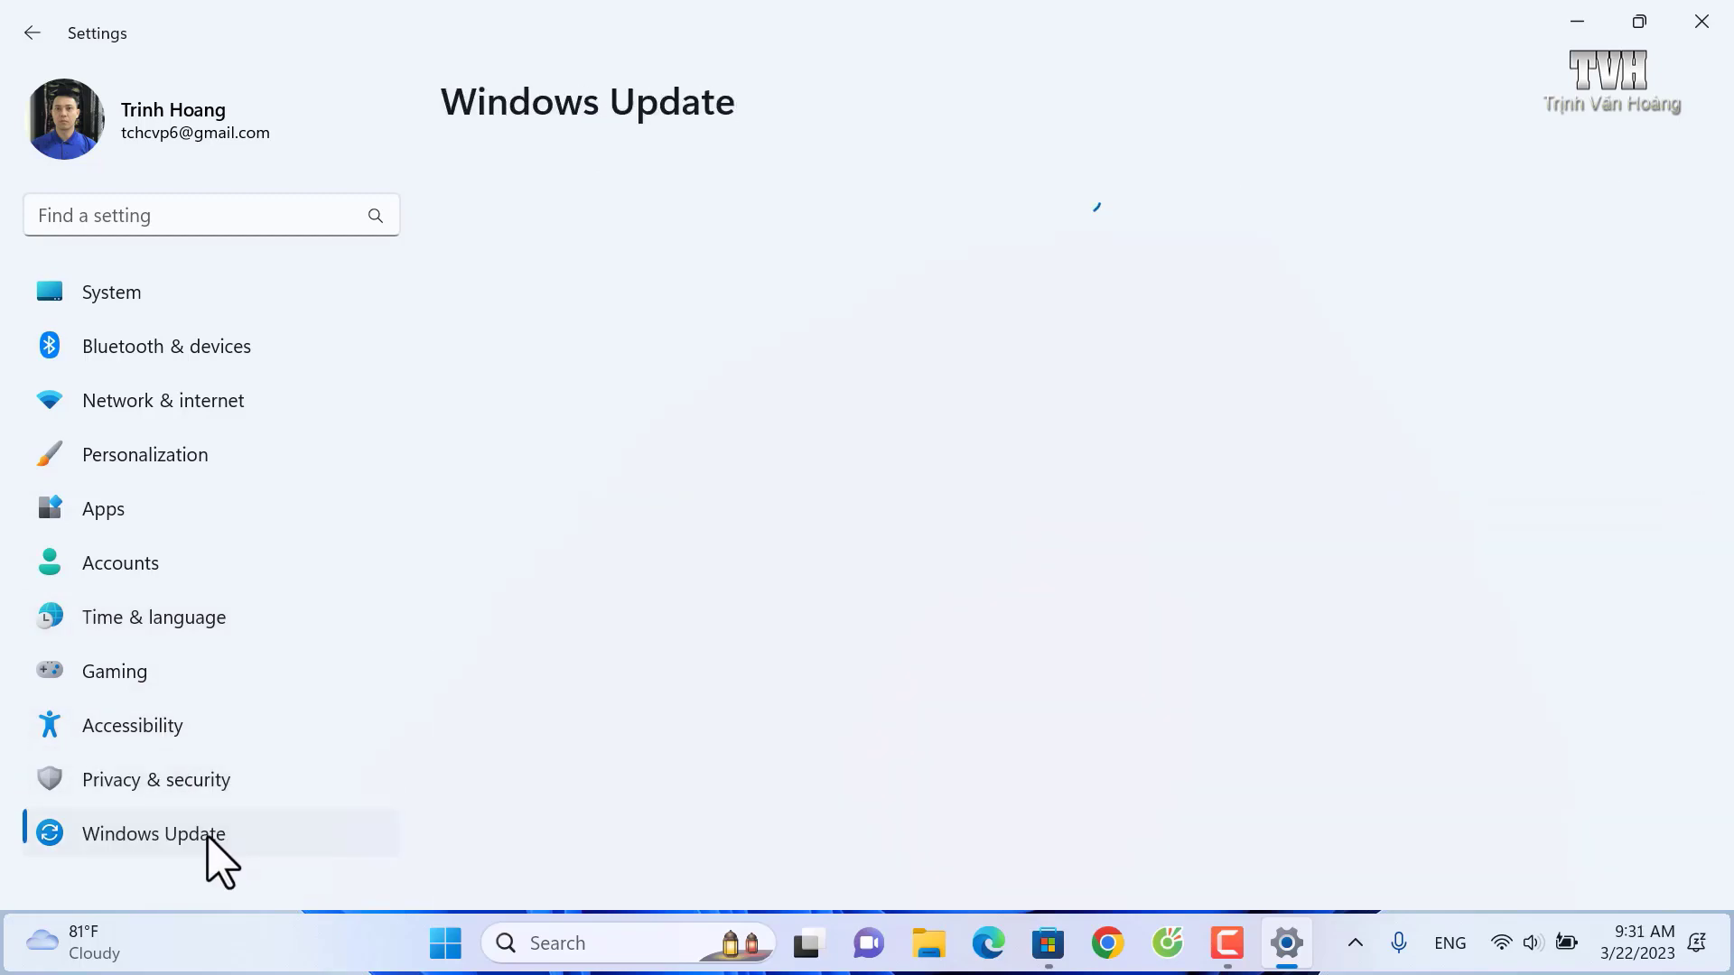
pyautogui.click(1710, 25)
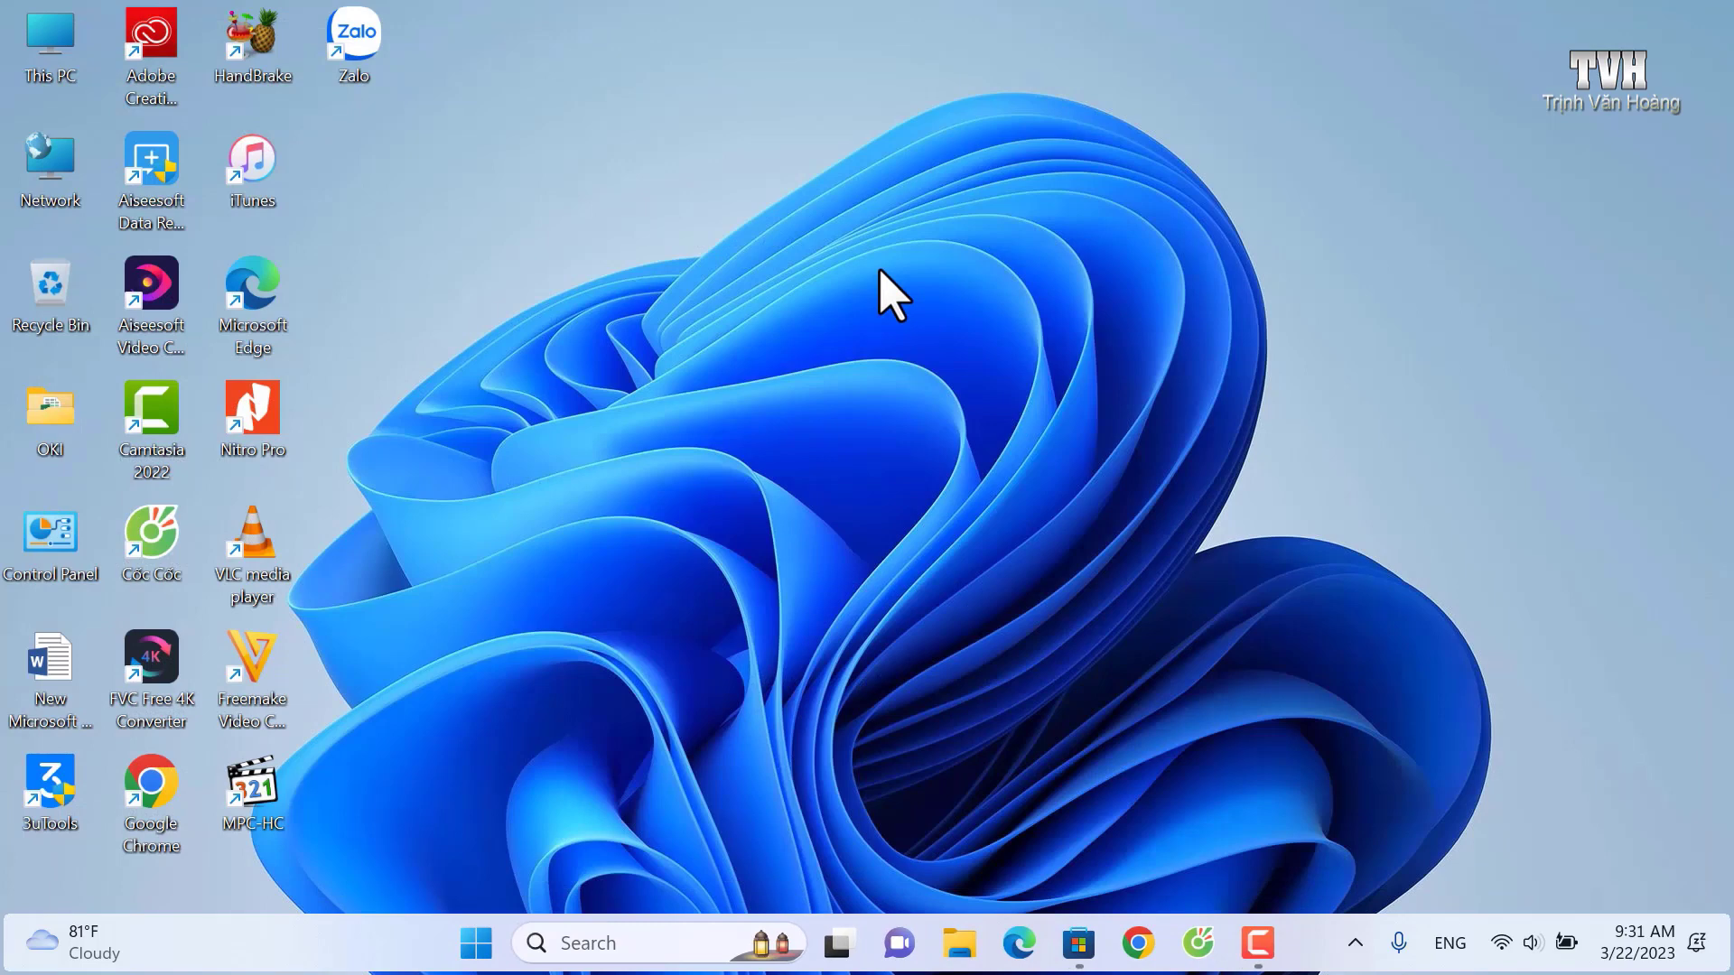
# Step: Open Internet Properties with the Run command inetcpl.cpl, view its Security settings, and close it
pyautogui.press('super+r')
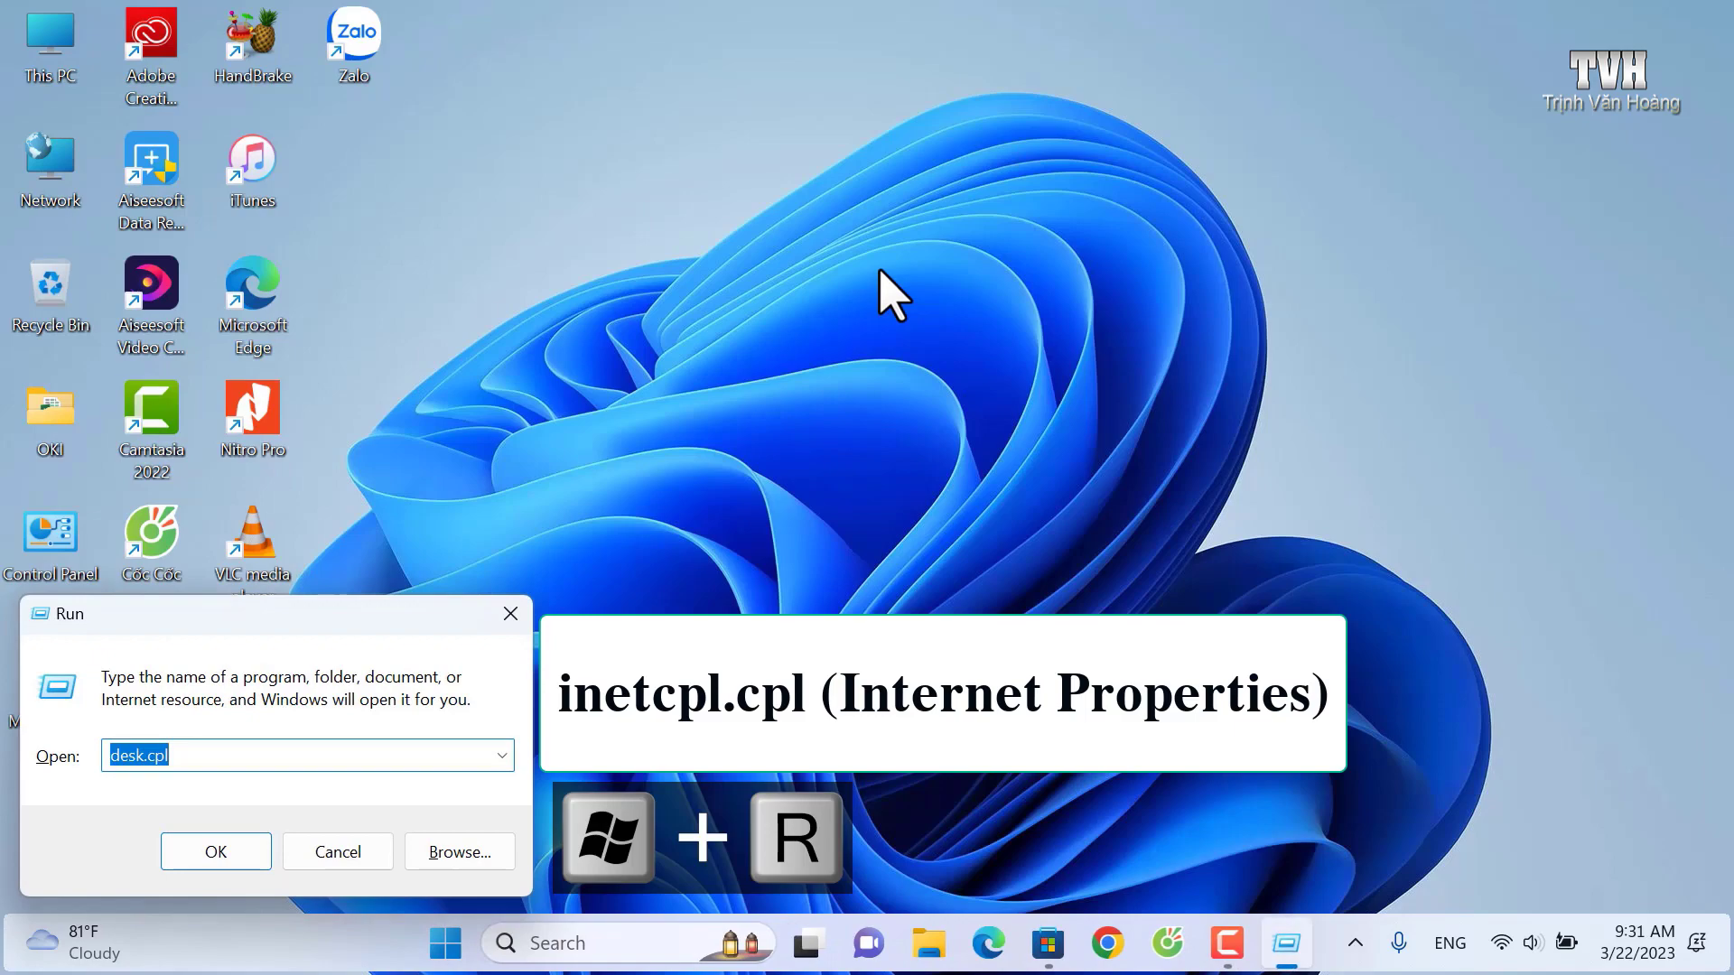
pyautogui.write('ine')
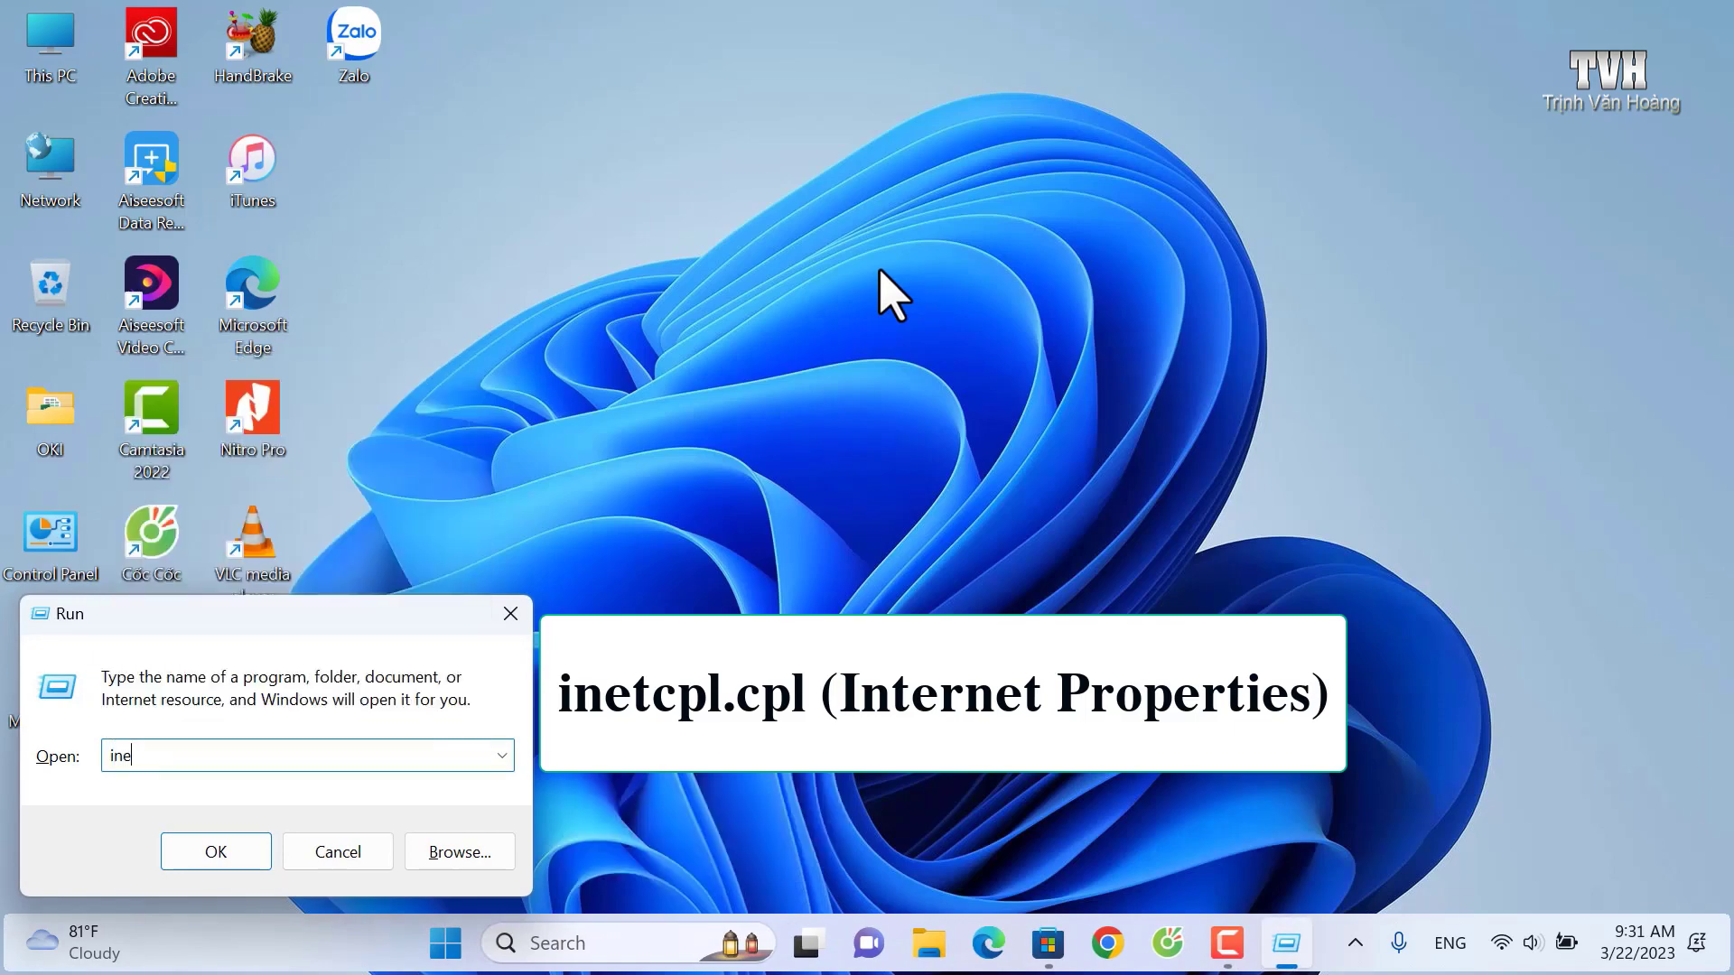
pyautogui.write('tcpl.cp')
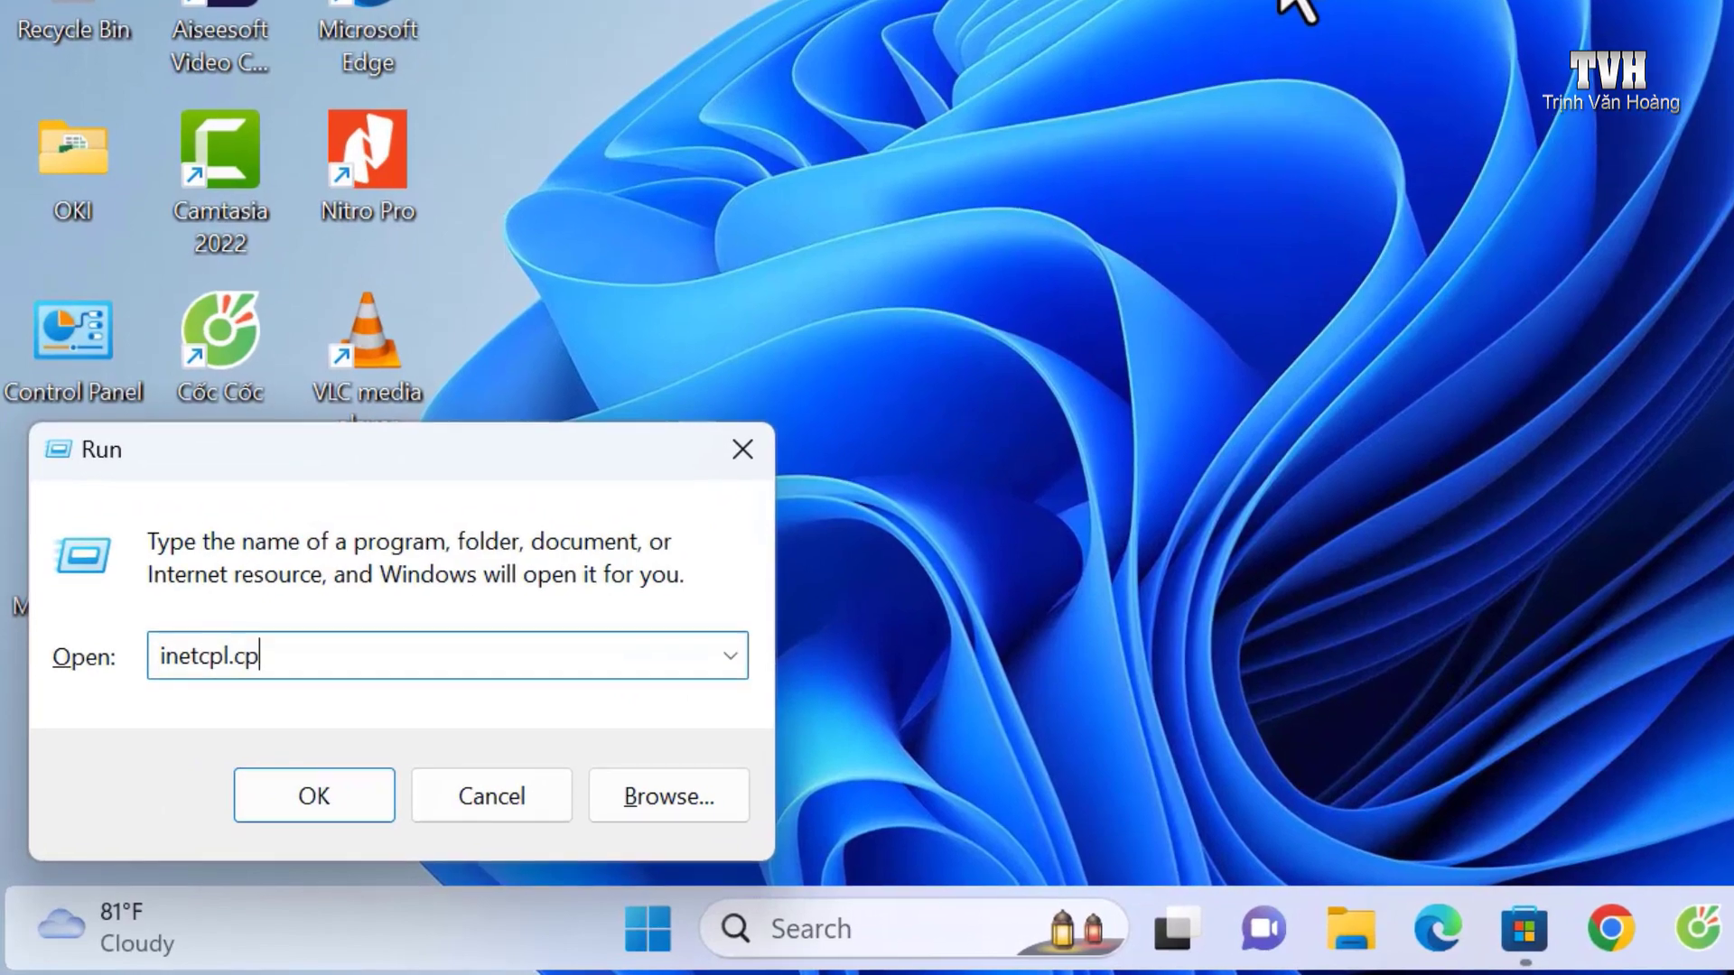
pyautogui.write('l')
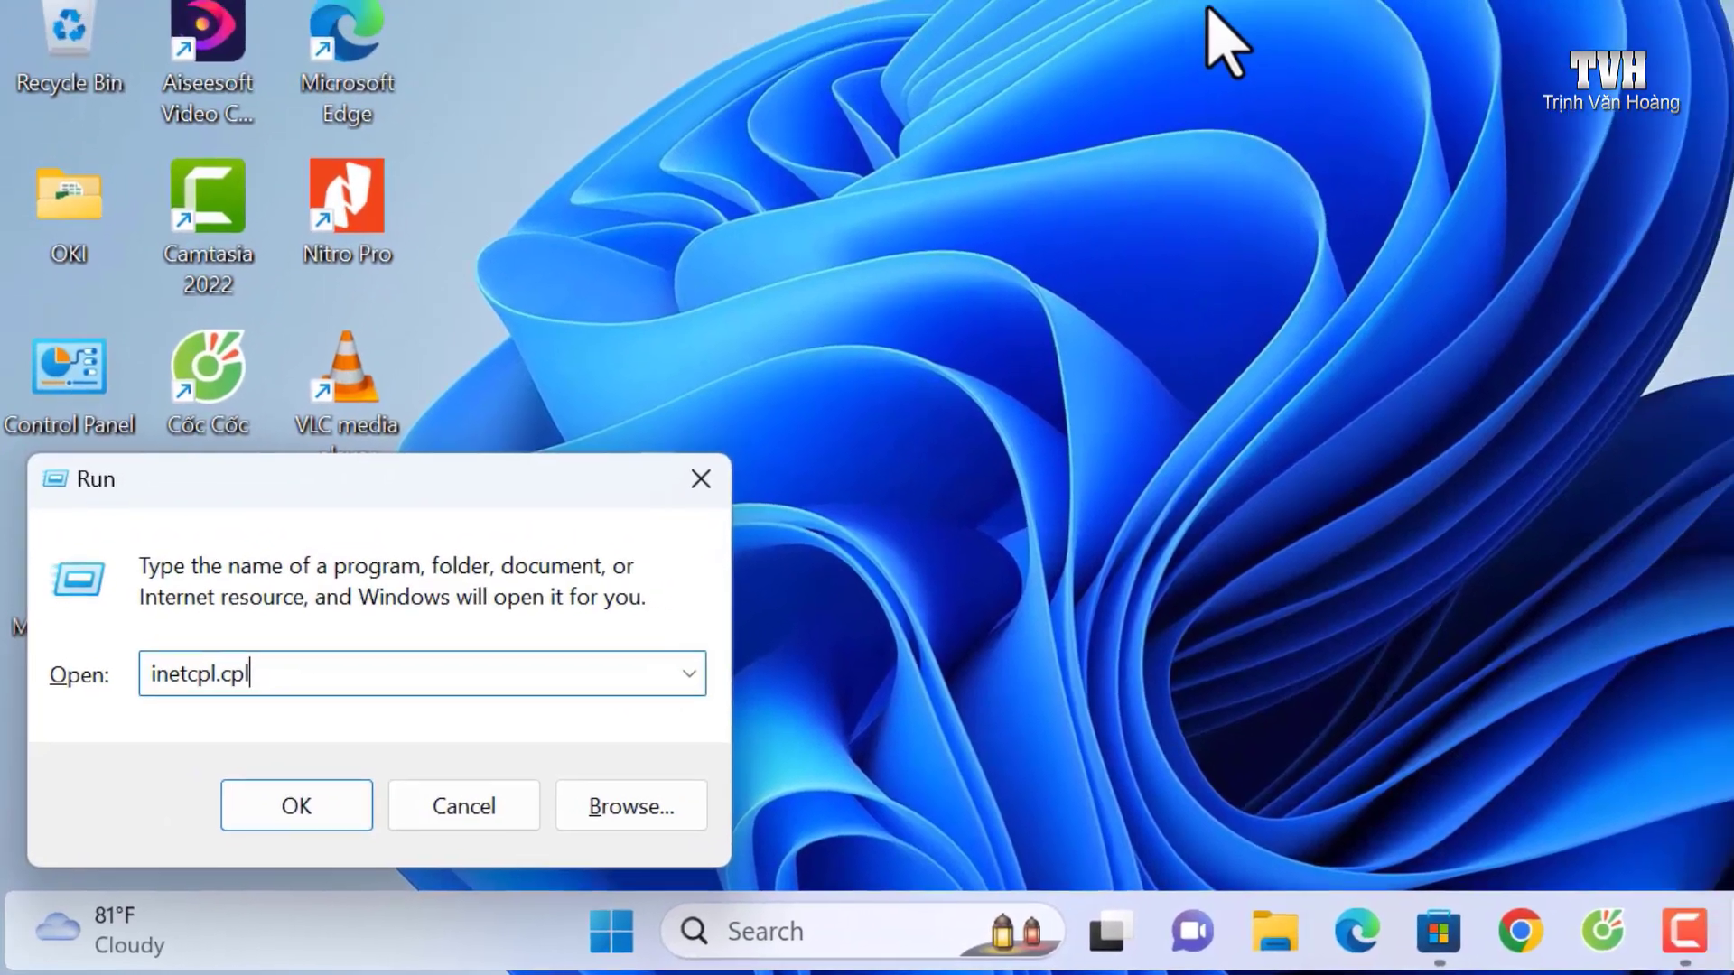
pyautogui.press('Return')
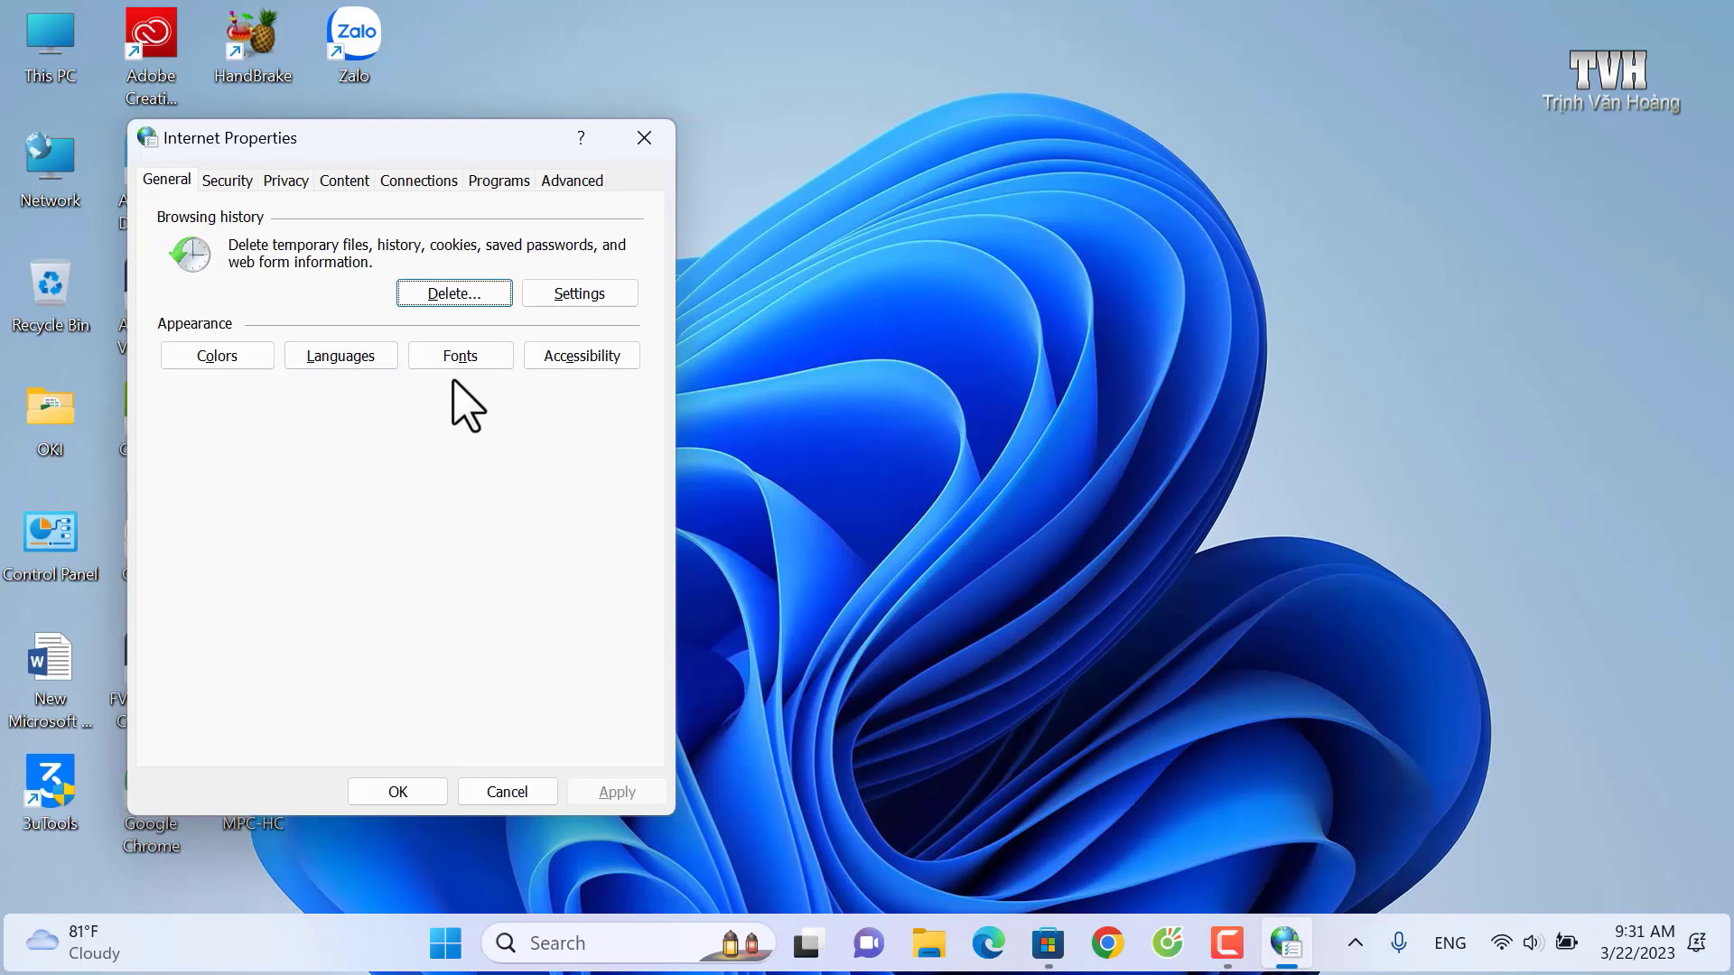
pyautogui.hotkey('ctrl', 'Tab')
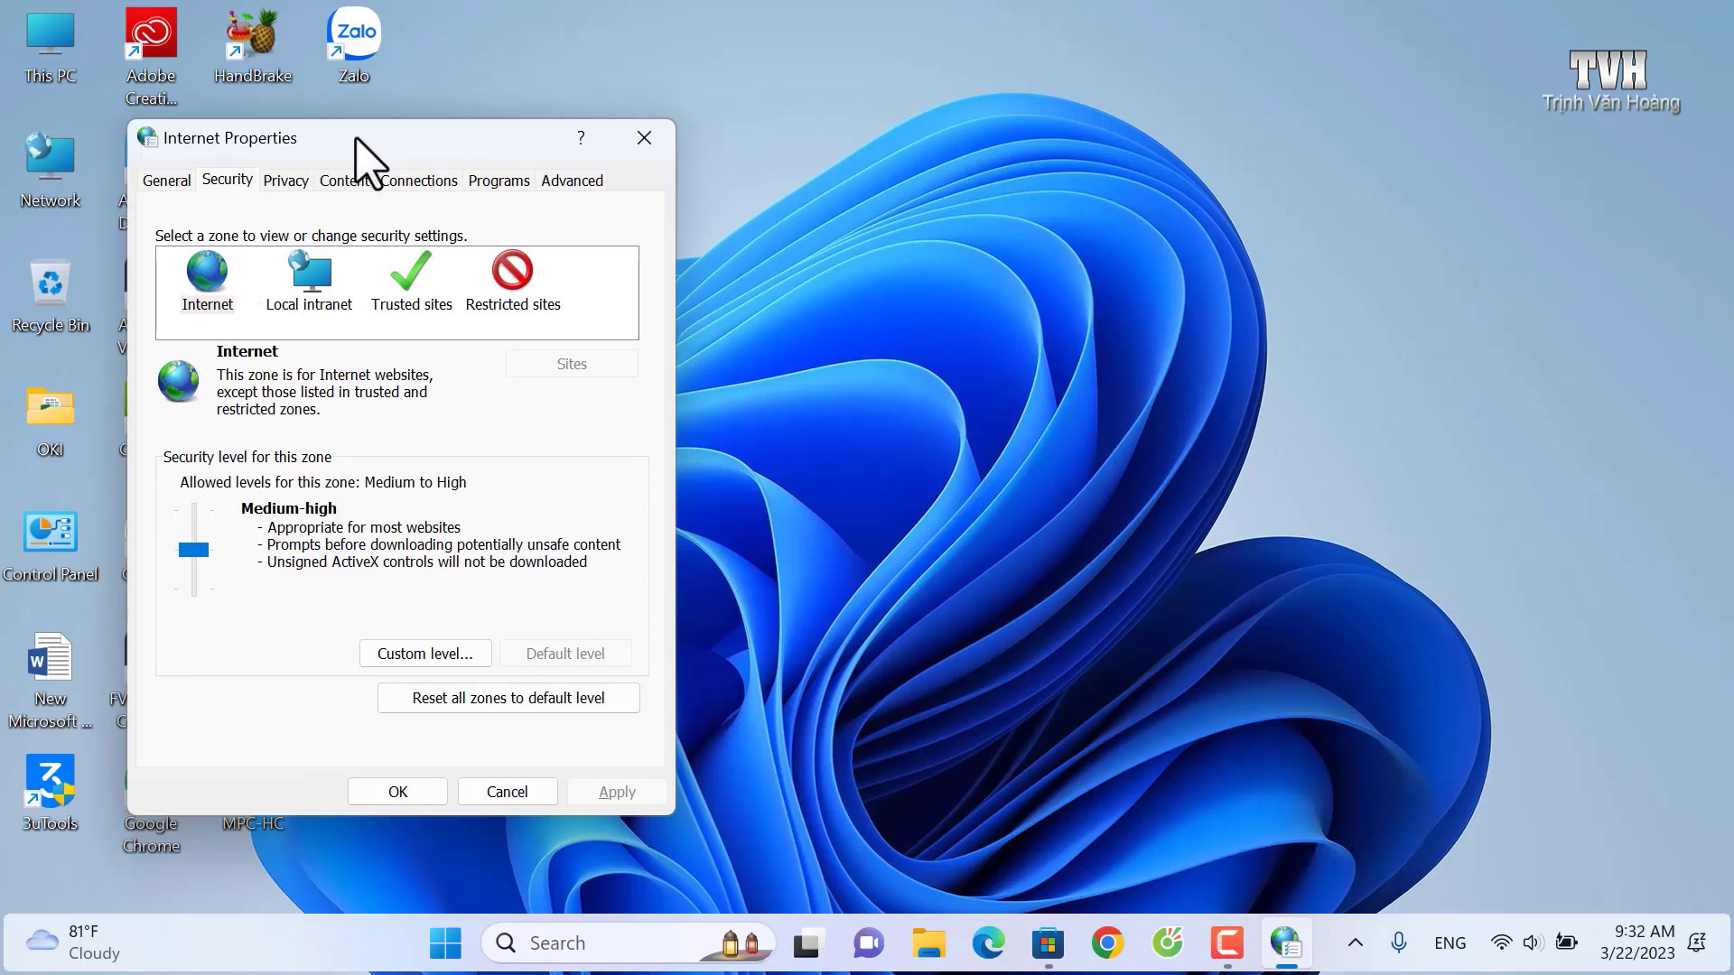
pyautogui.click(535, 795)
# Step: Open Mouse Properties with the Run command main.cpl to view the button settings, and close it without changes
pyautogui.press('super+r')
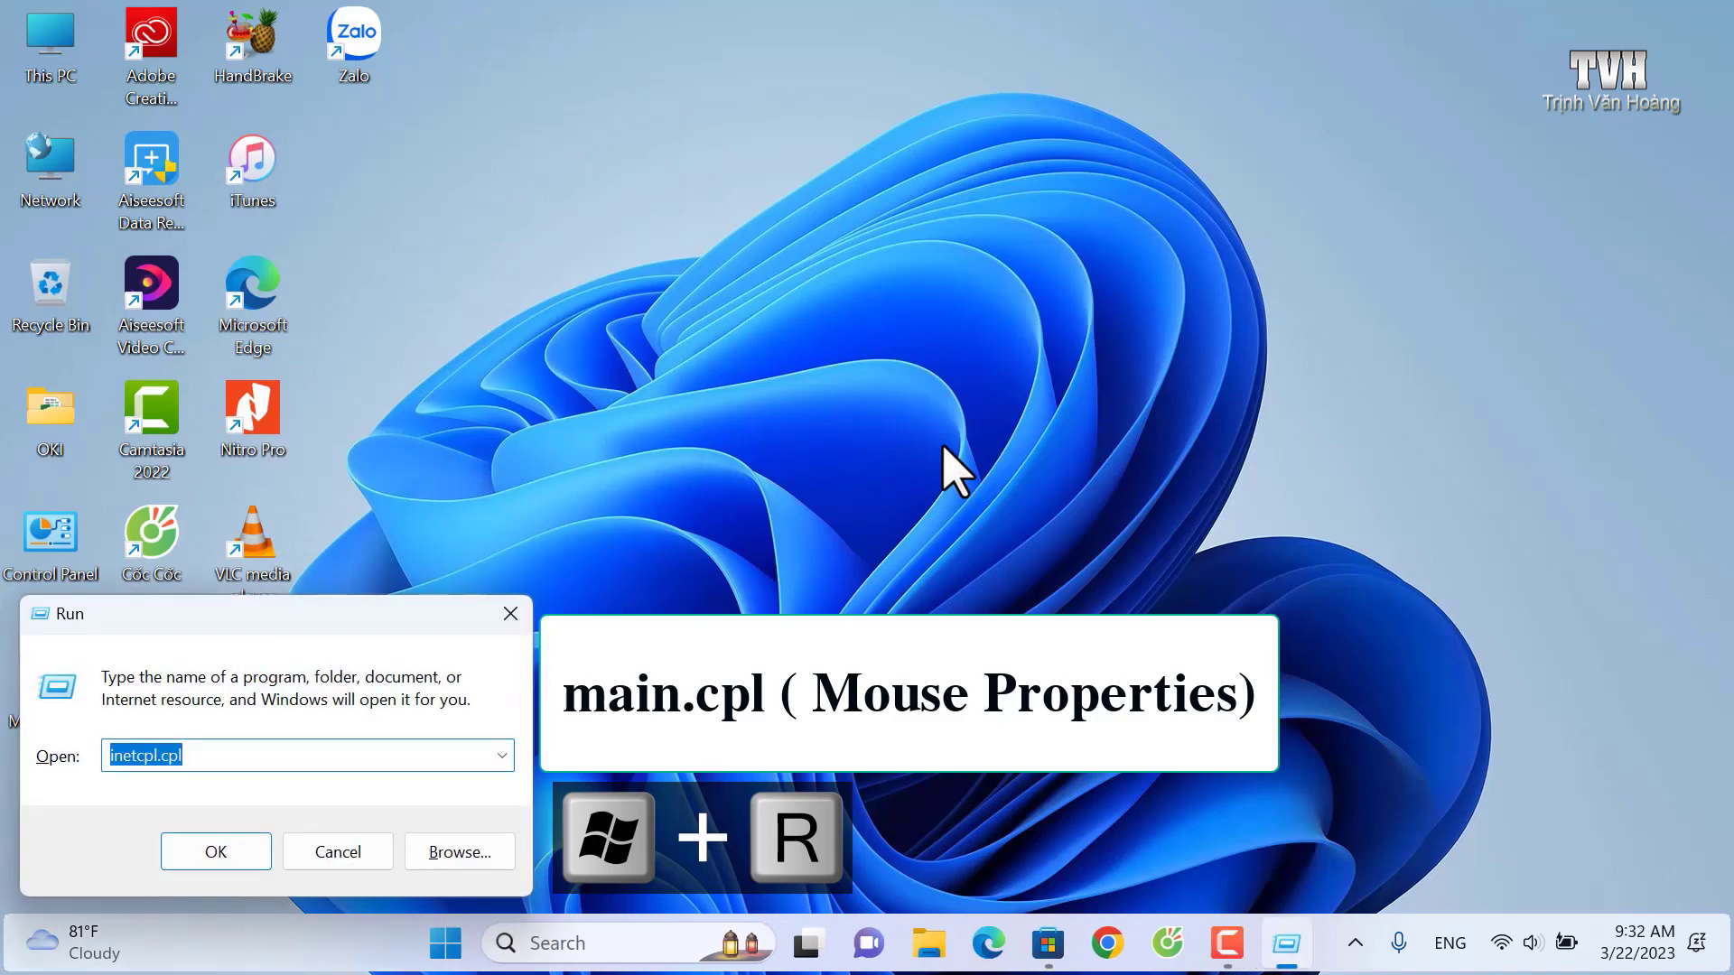
pyautogui.write('main')
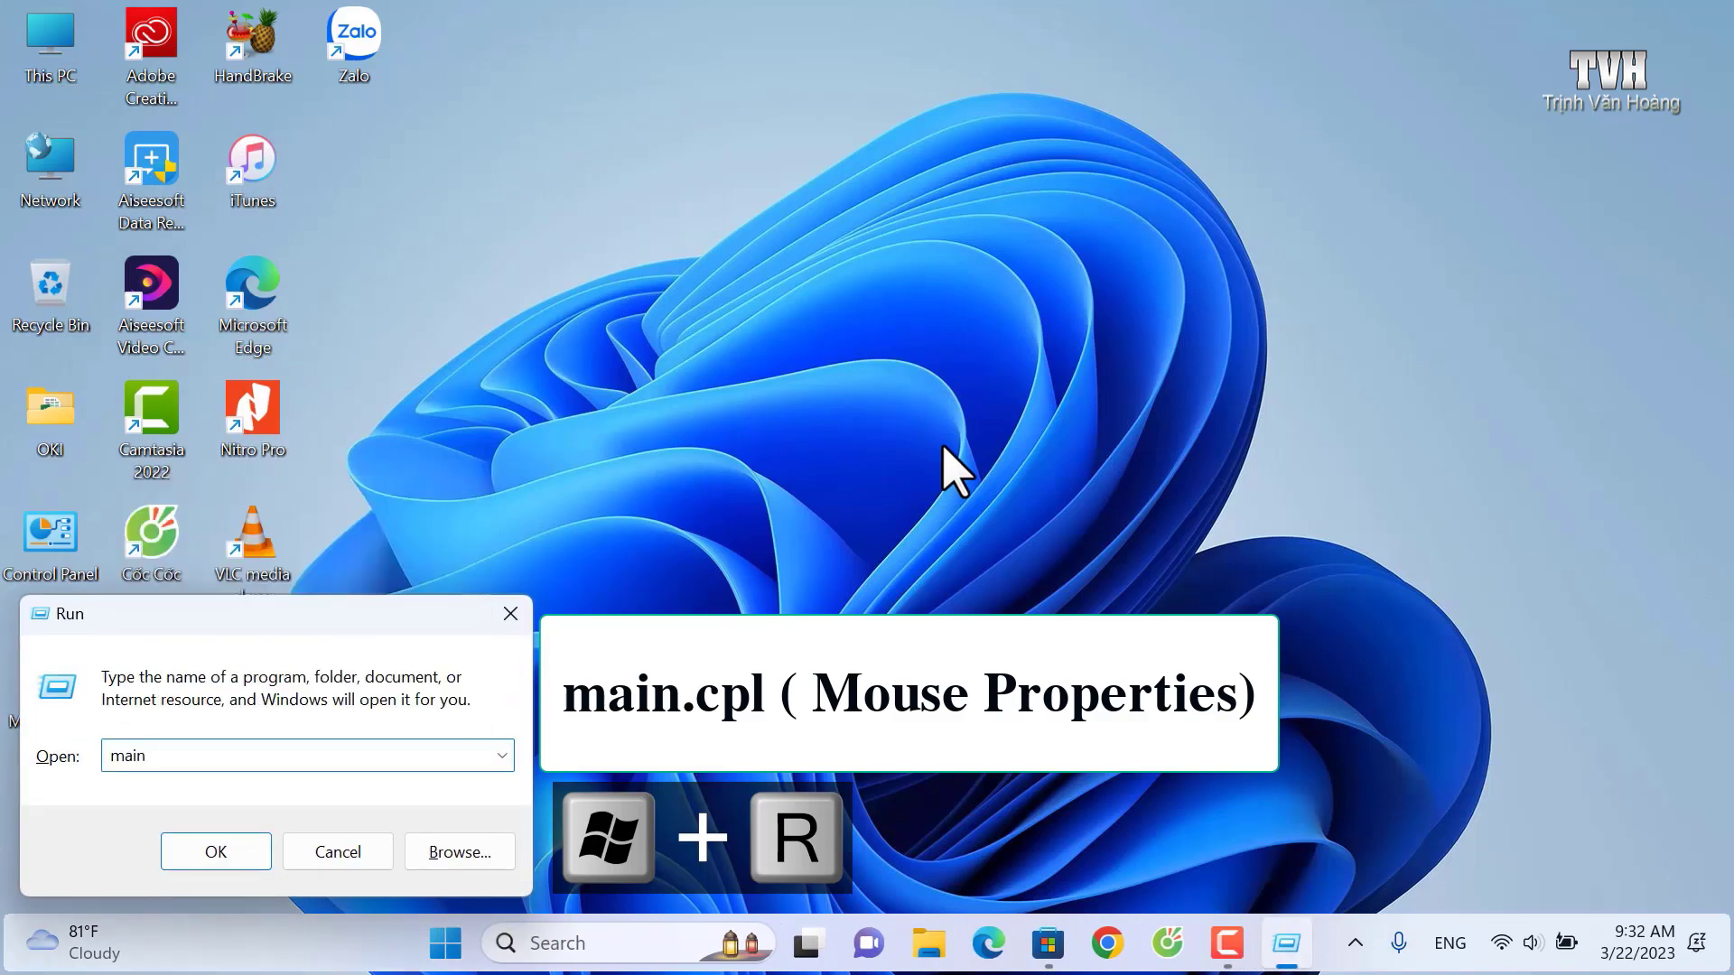
pyautogui.write('.cpl')
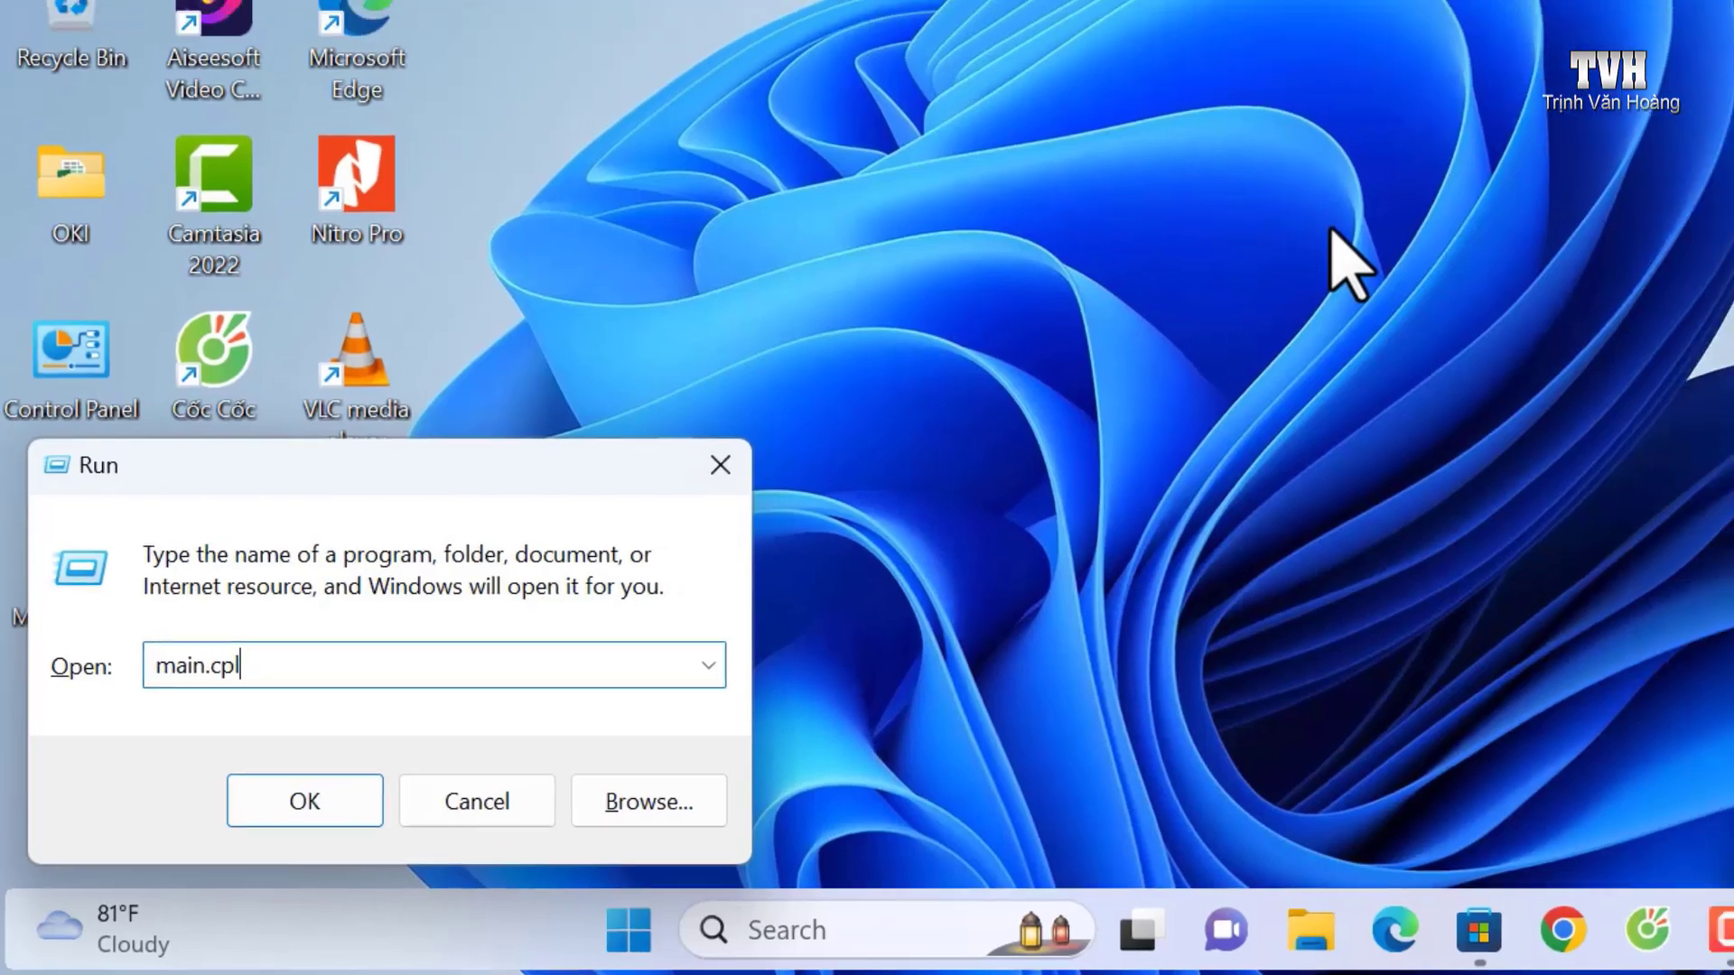
pyautogui.press('Return')
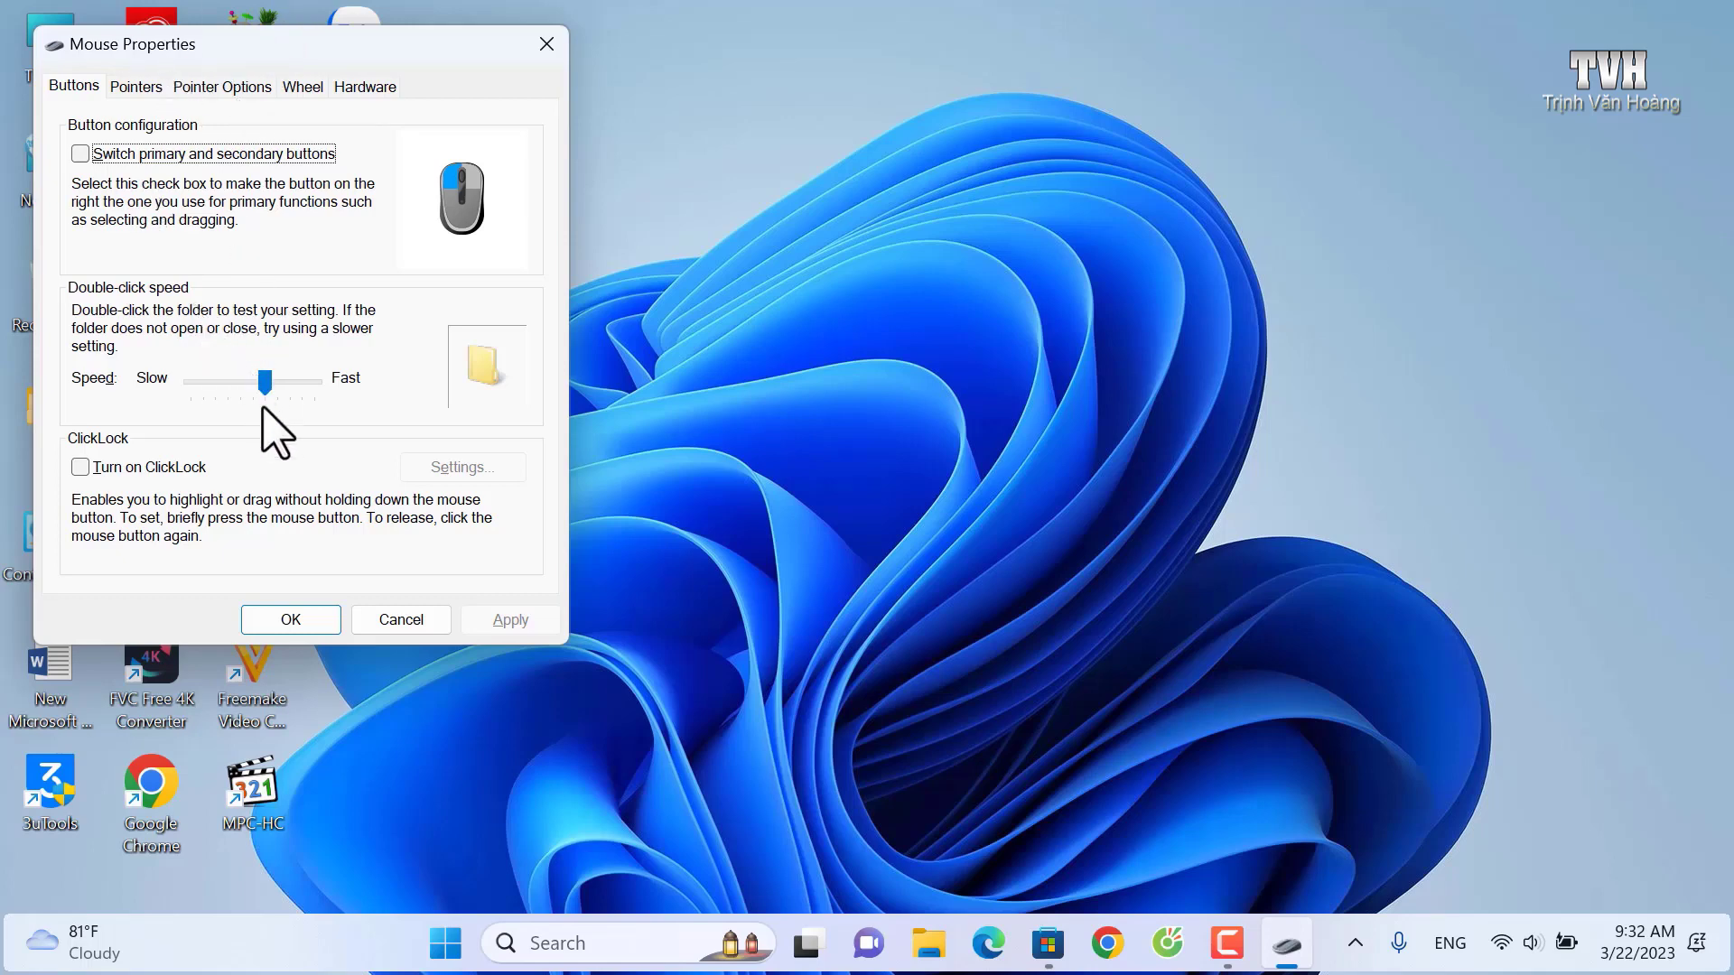
pyautogui.click(403, 621)
# Step: Open the Region dialog with the Run command intl.cpl to view the date and time formats, and close it
pyautogui.press('super+r')
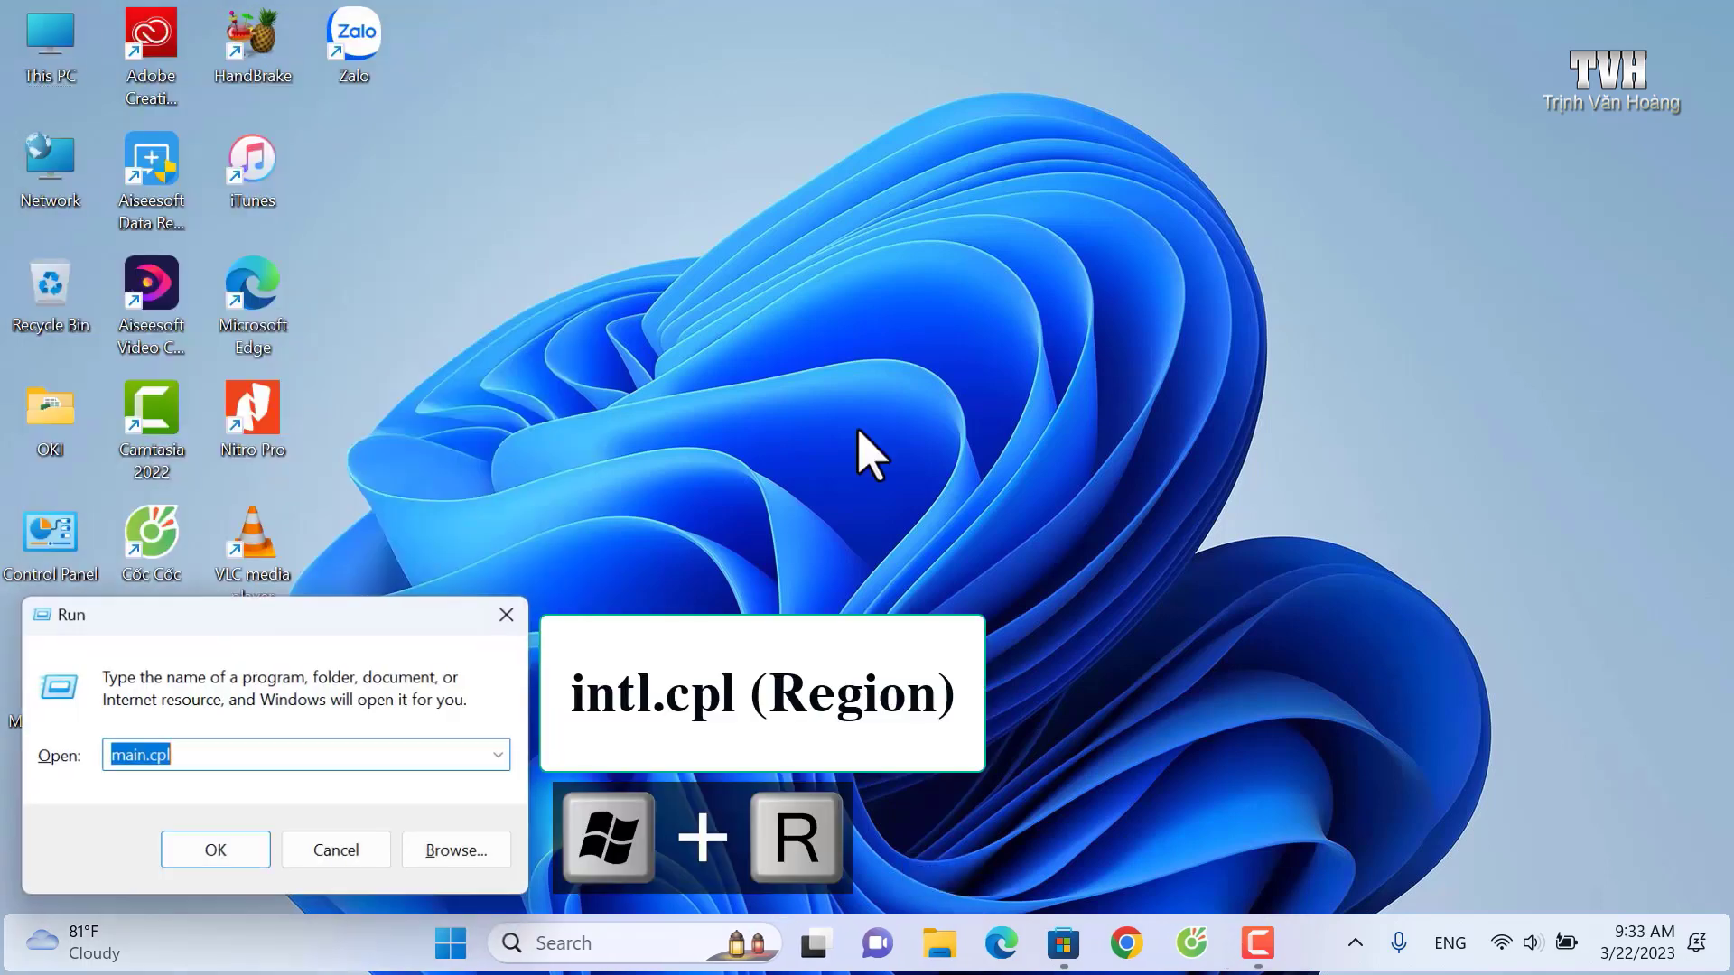
pyautogui.press('BackSpace')
pyautogui.write('in')
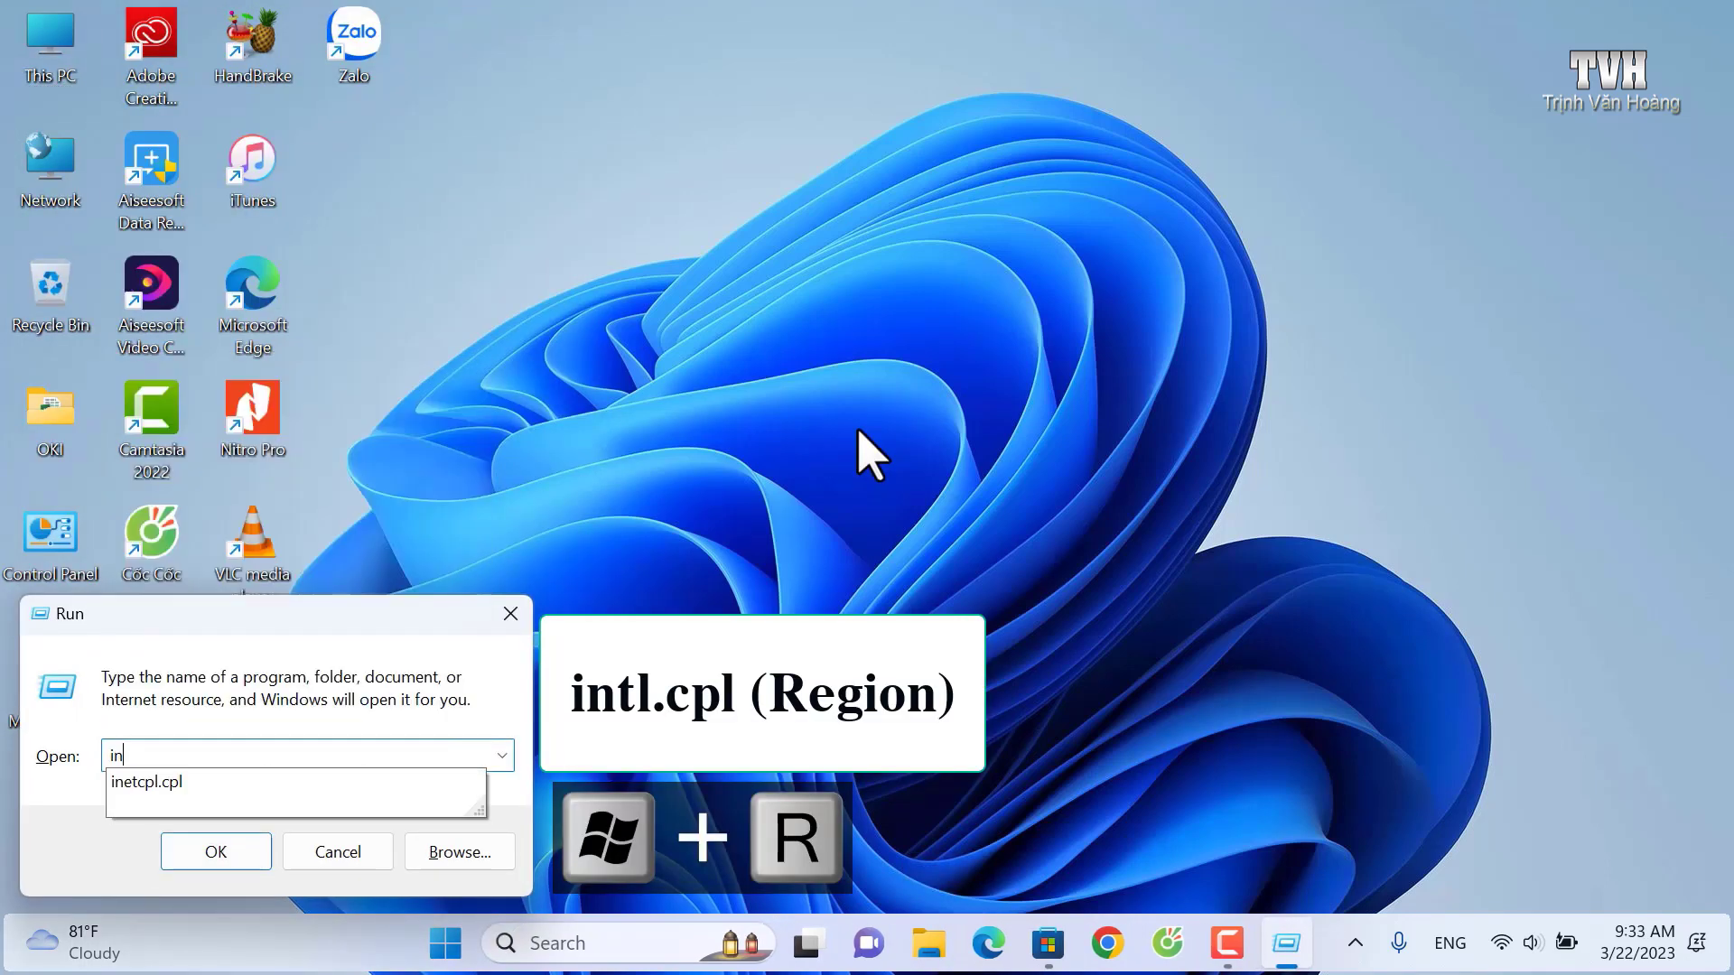
pyautogui.write('tl.cp')
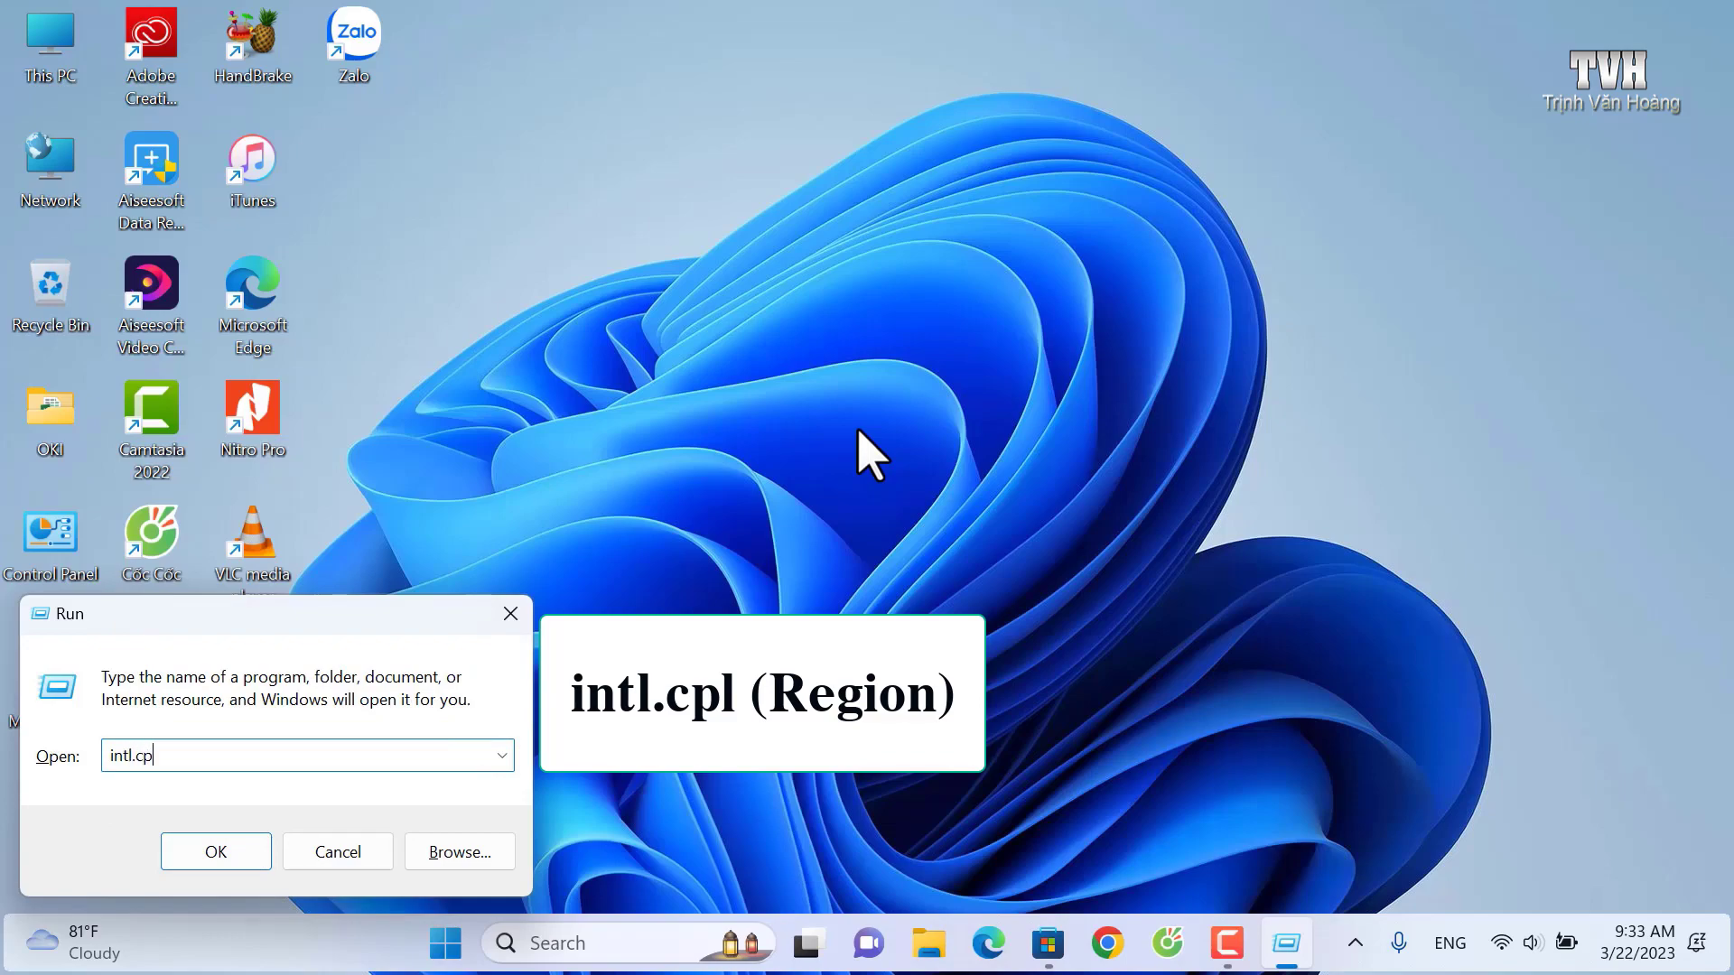
pyautogui.write('l')
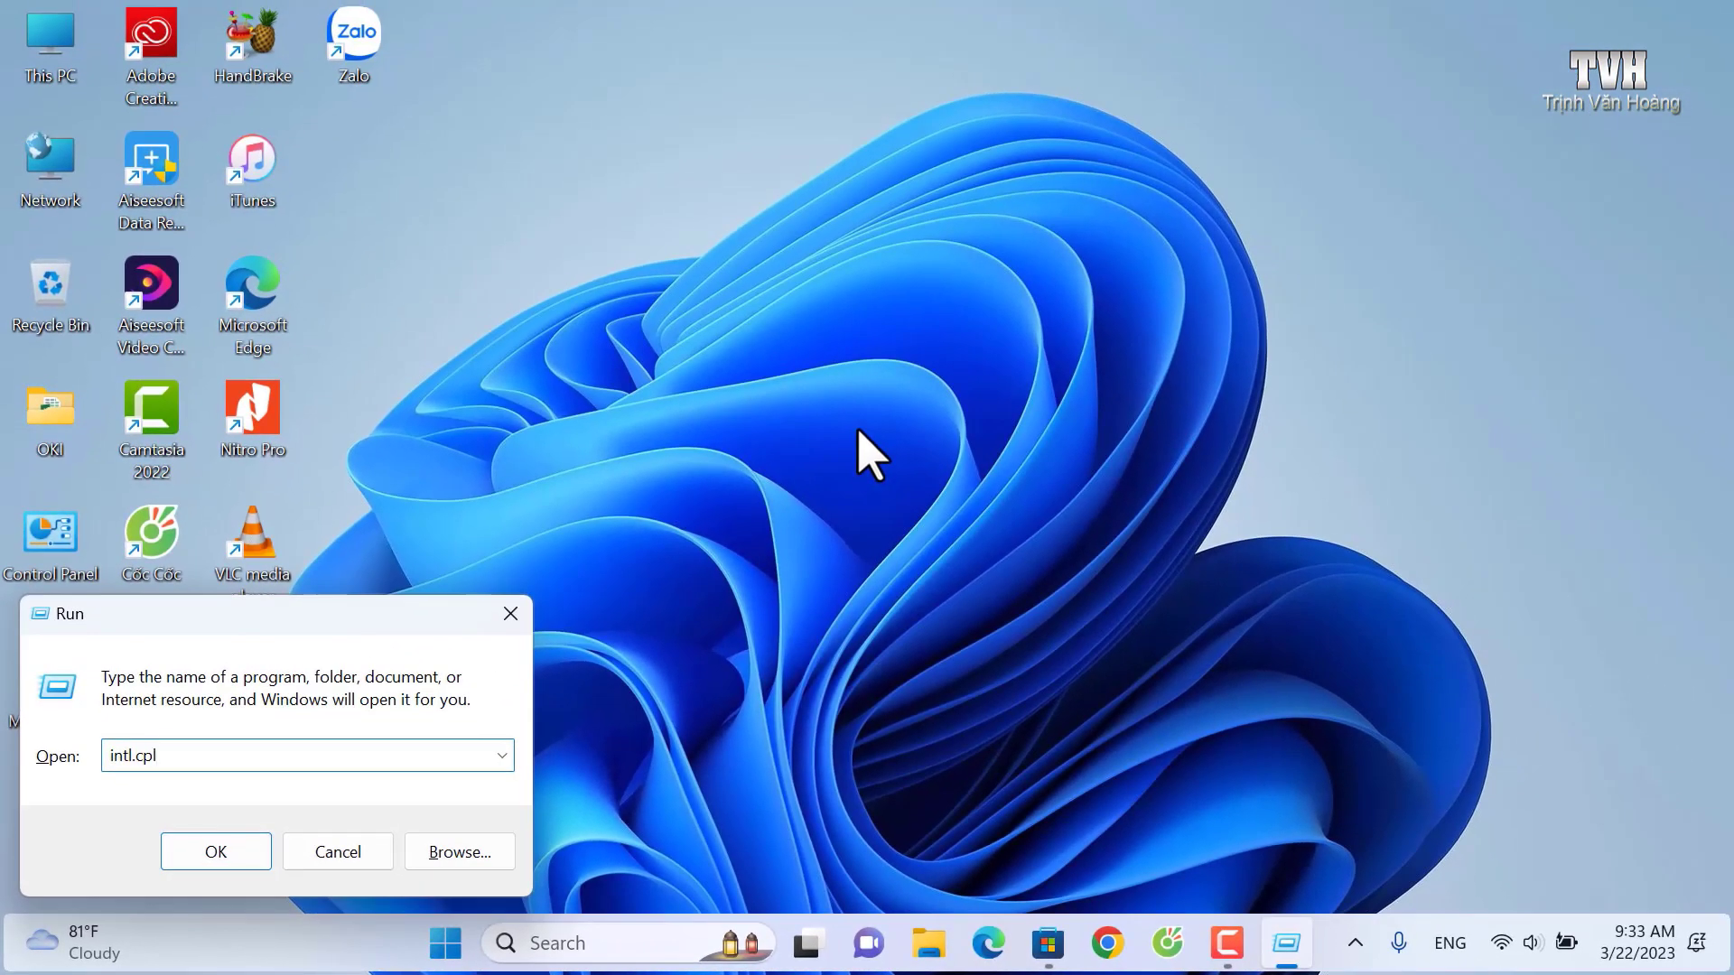
pyautogui.press('Return')
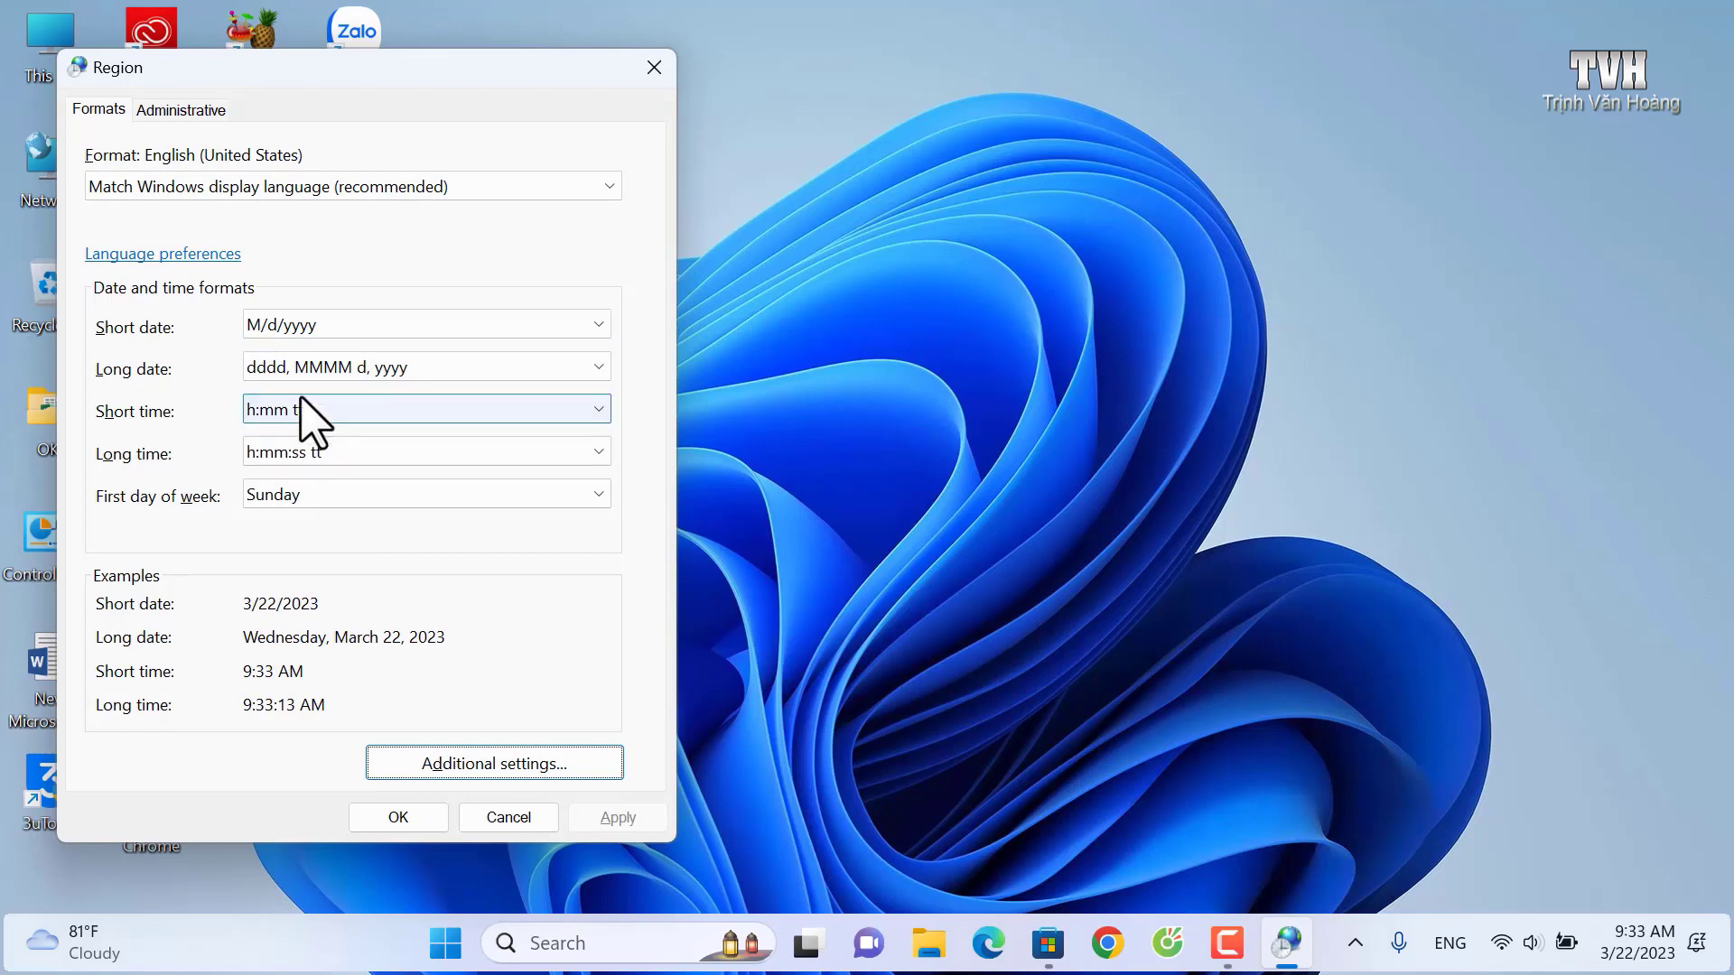
pyautogui.click(538, 815)
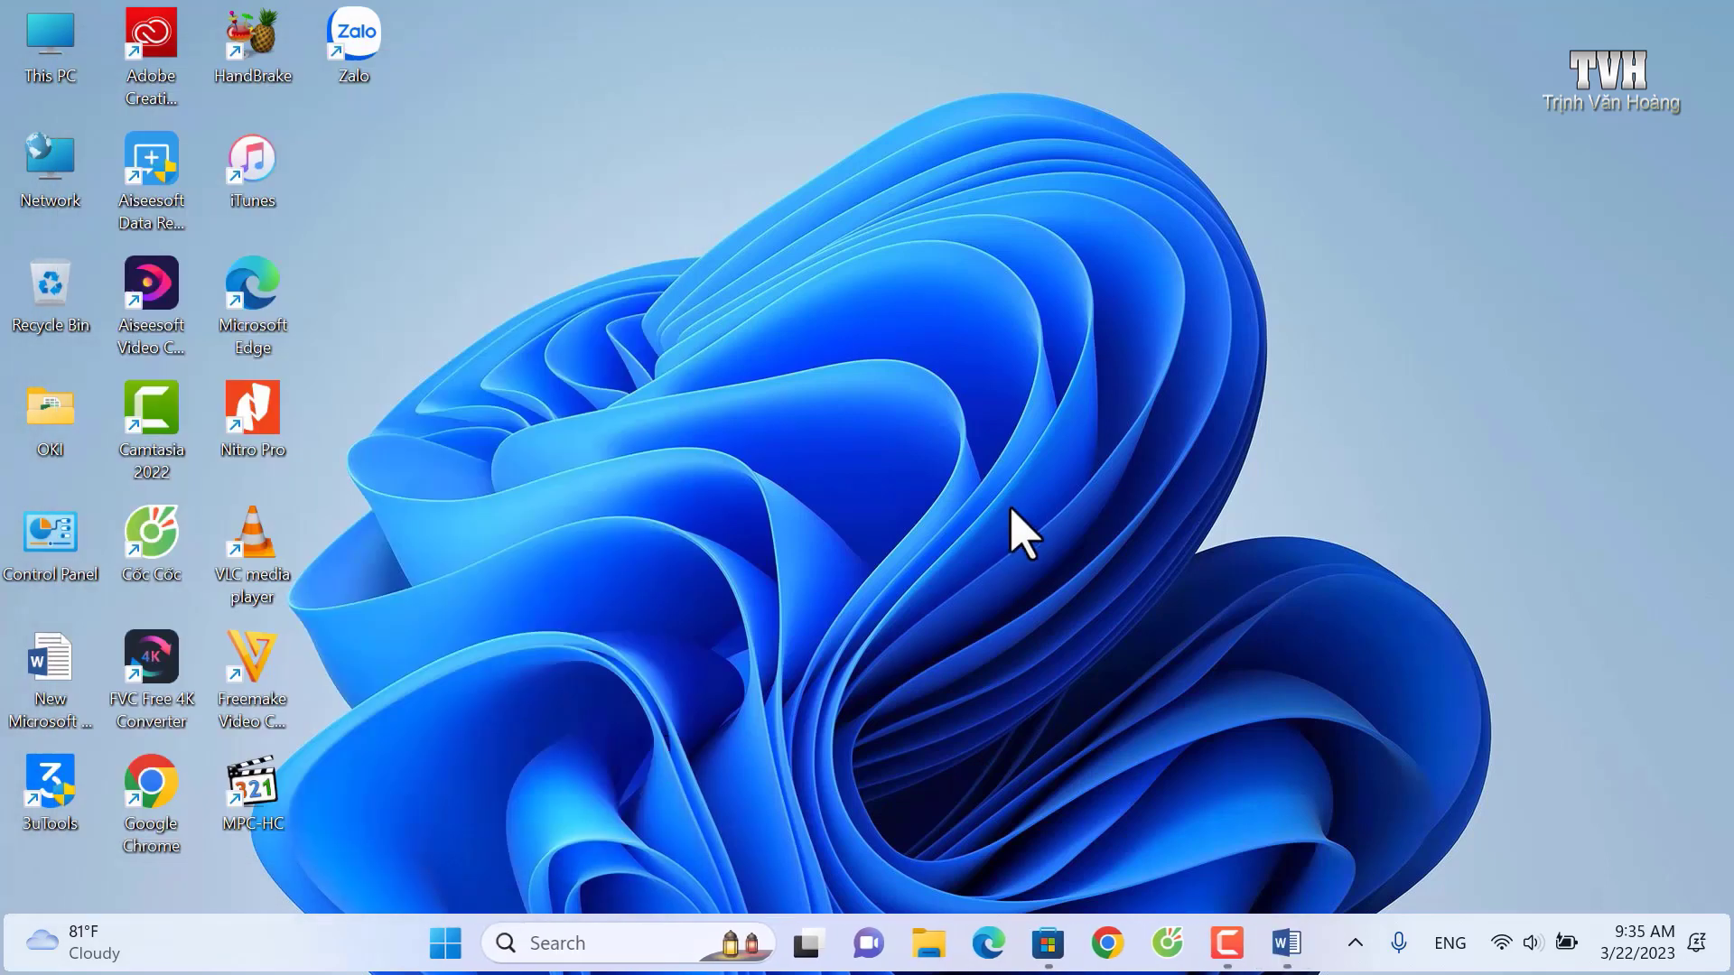